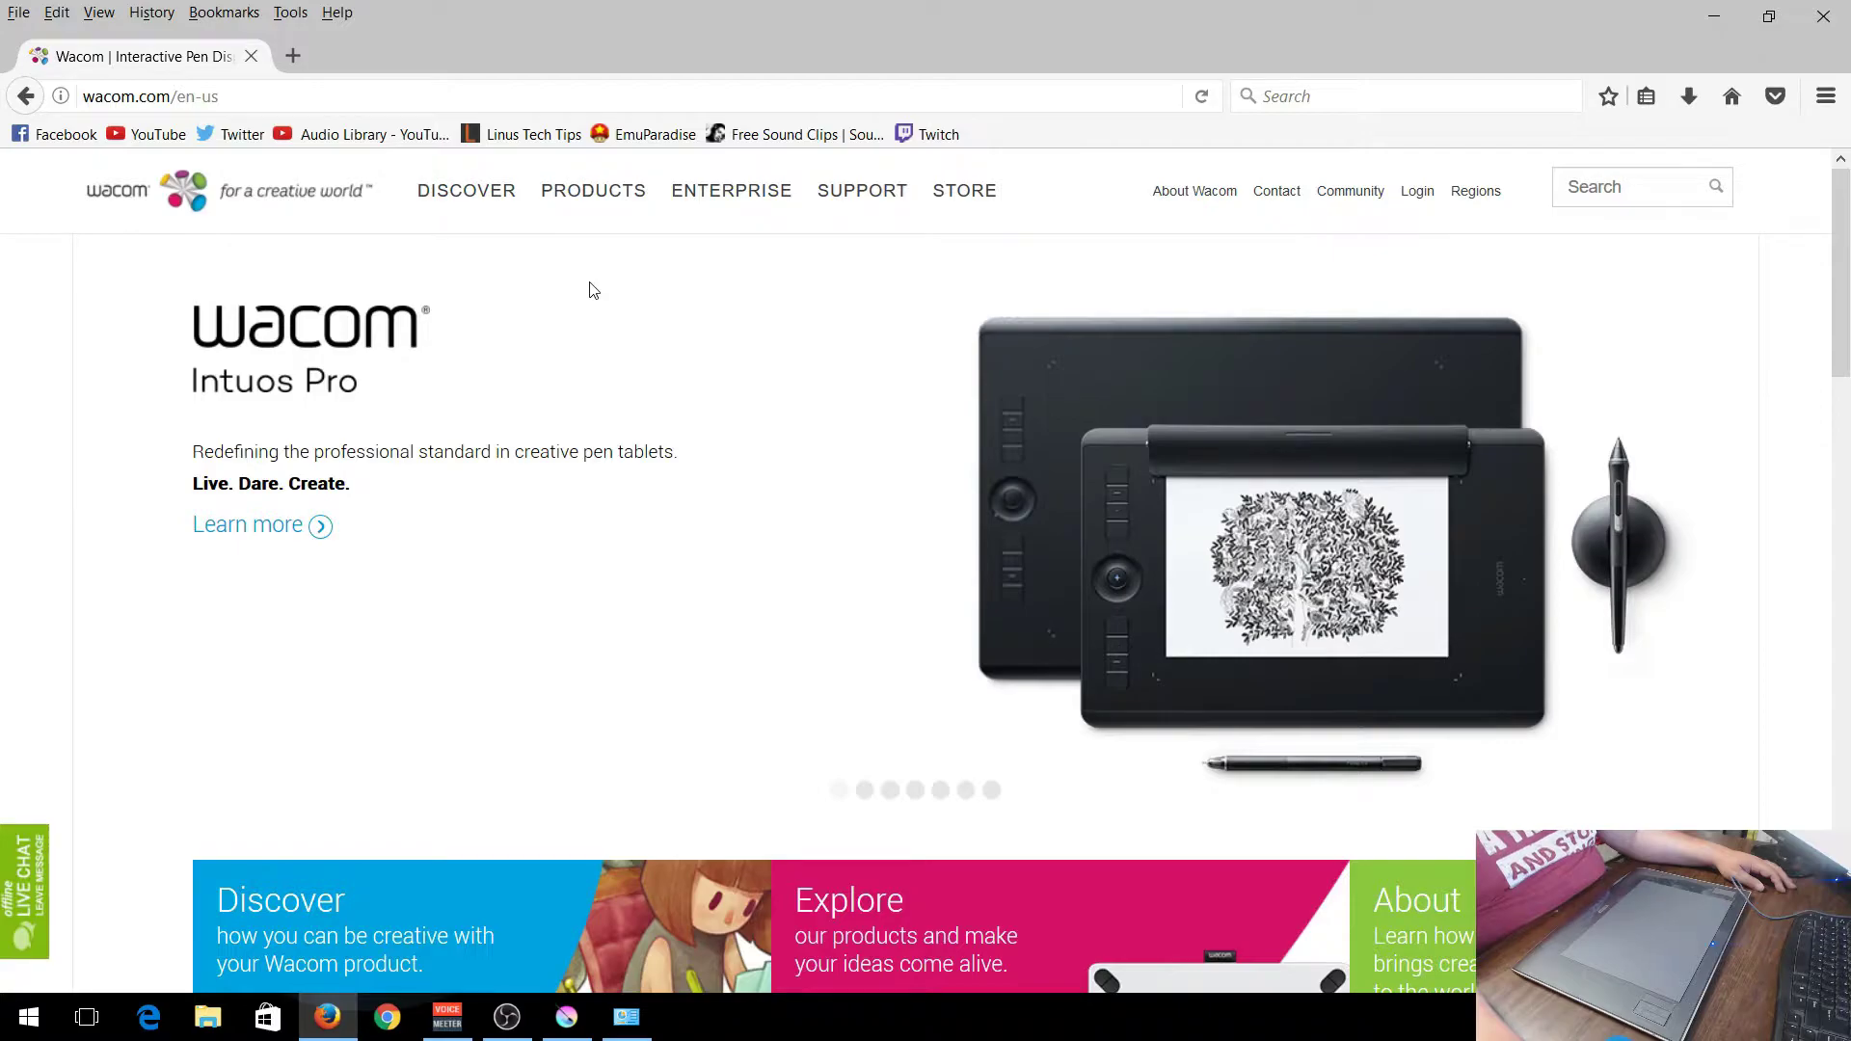
Open the driver downloads in Wacom's support section and look through the latest, previous and previous-generation product drivers.
{"action": "left_click", "coordinate": [846, 202]}
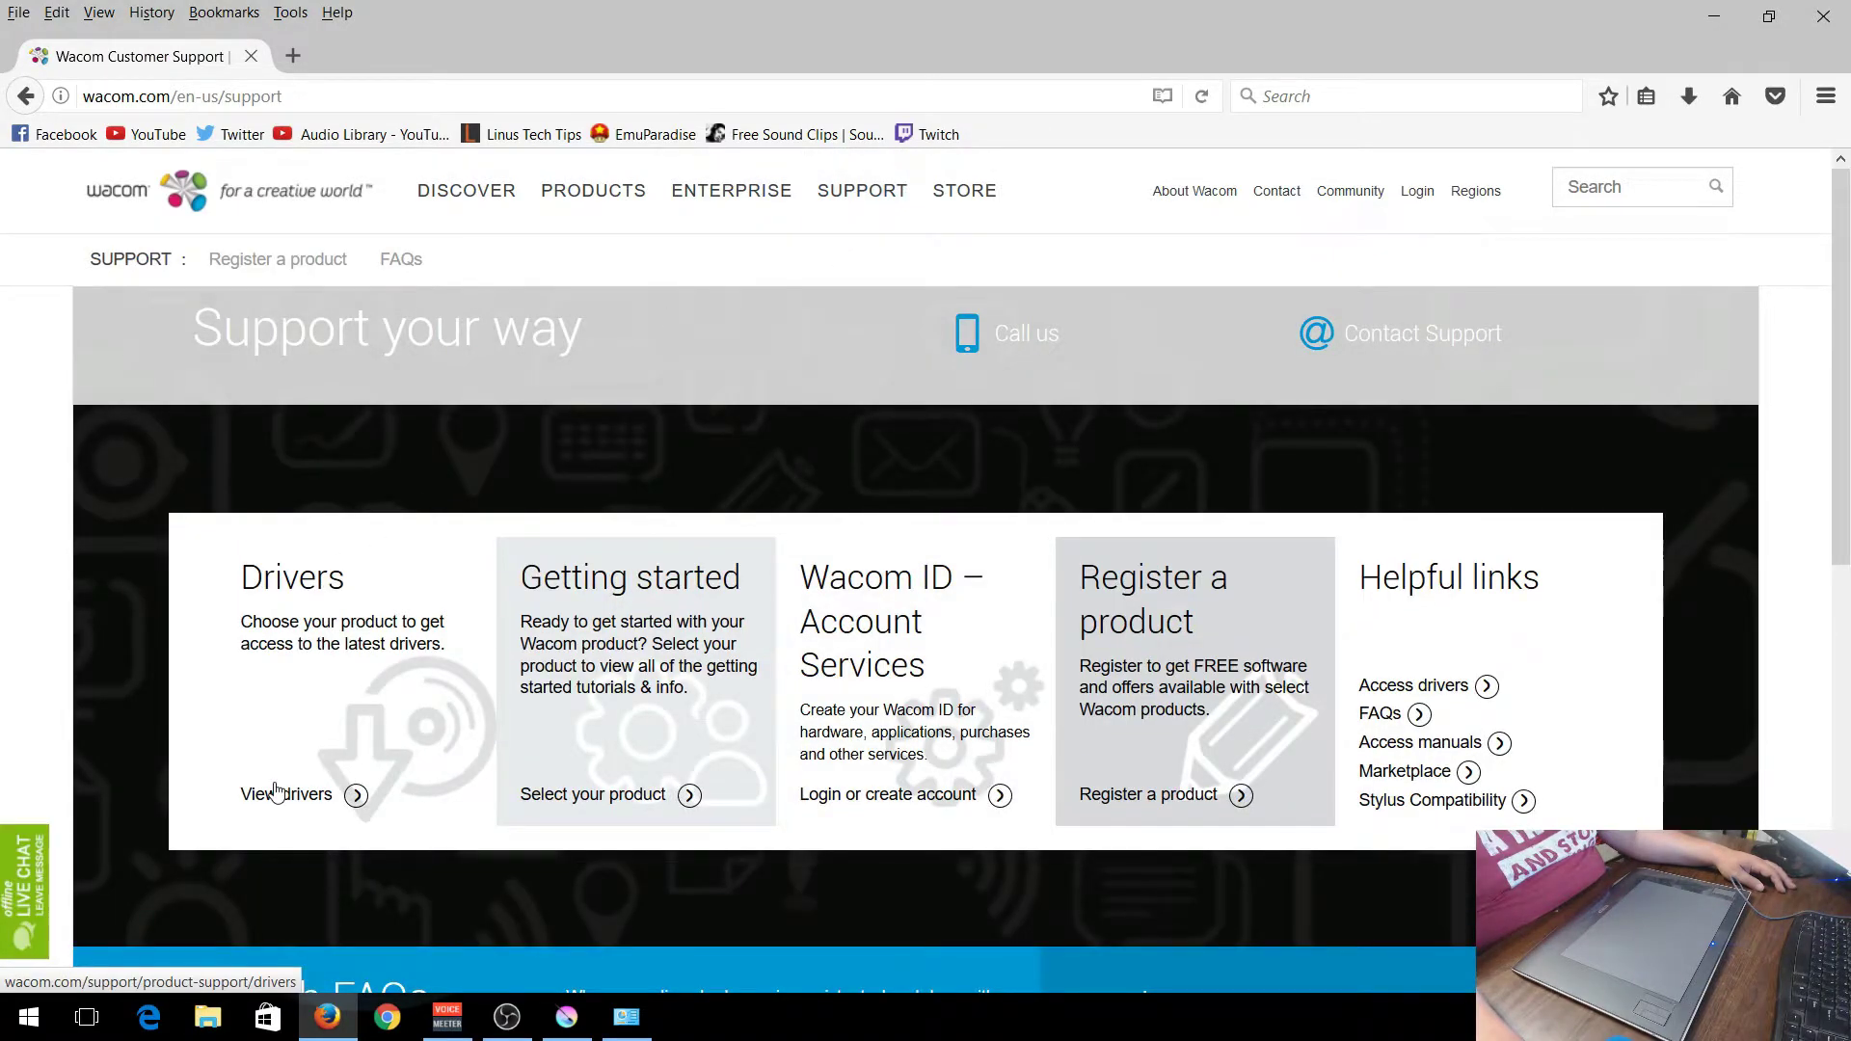
{"action": "left_click", "coordinate": [305, 793]}
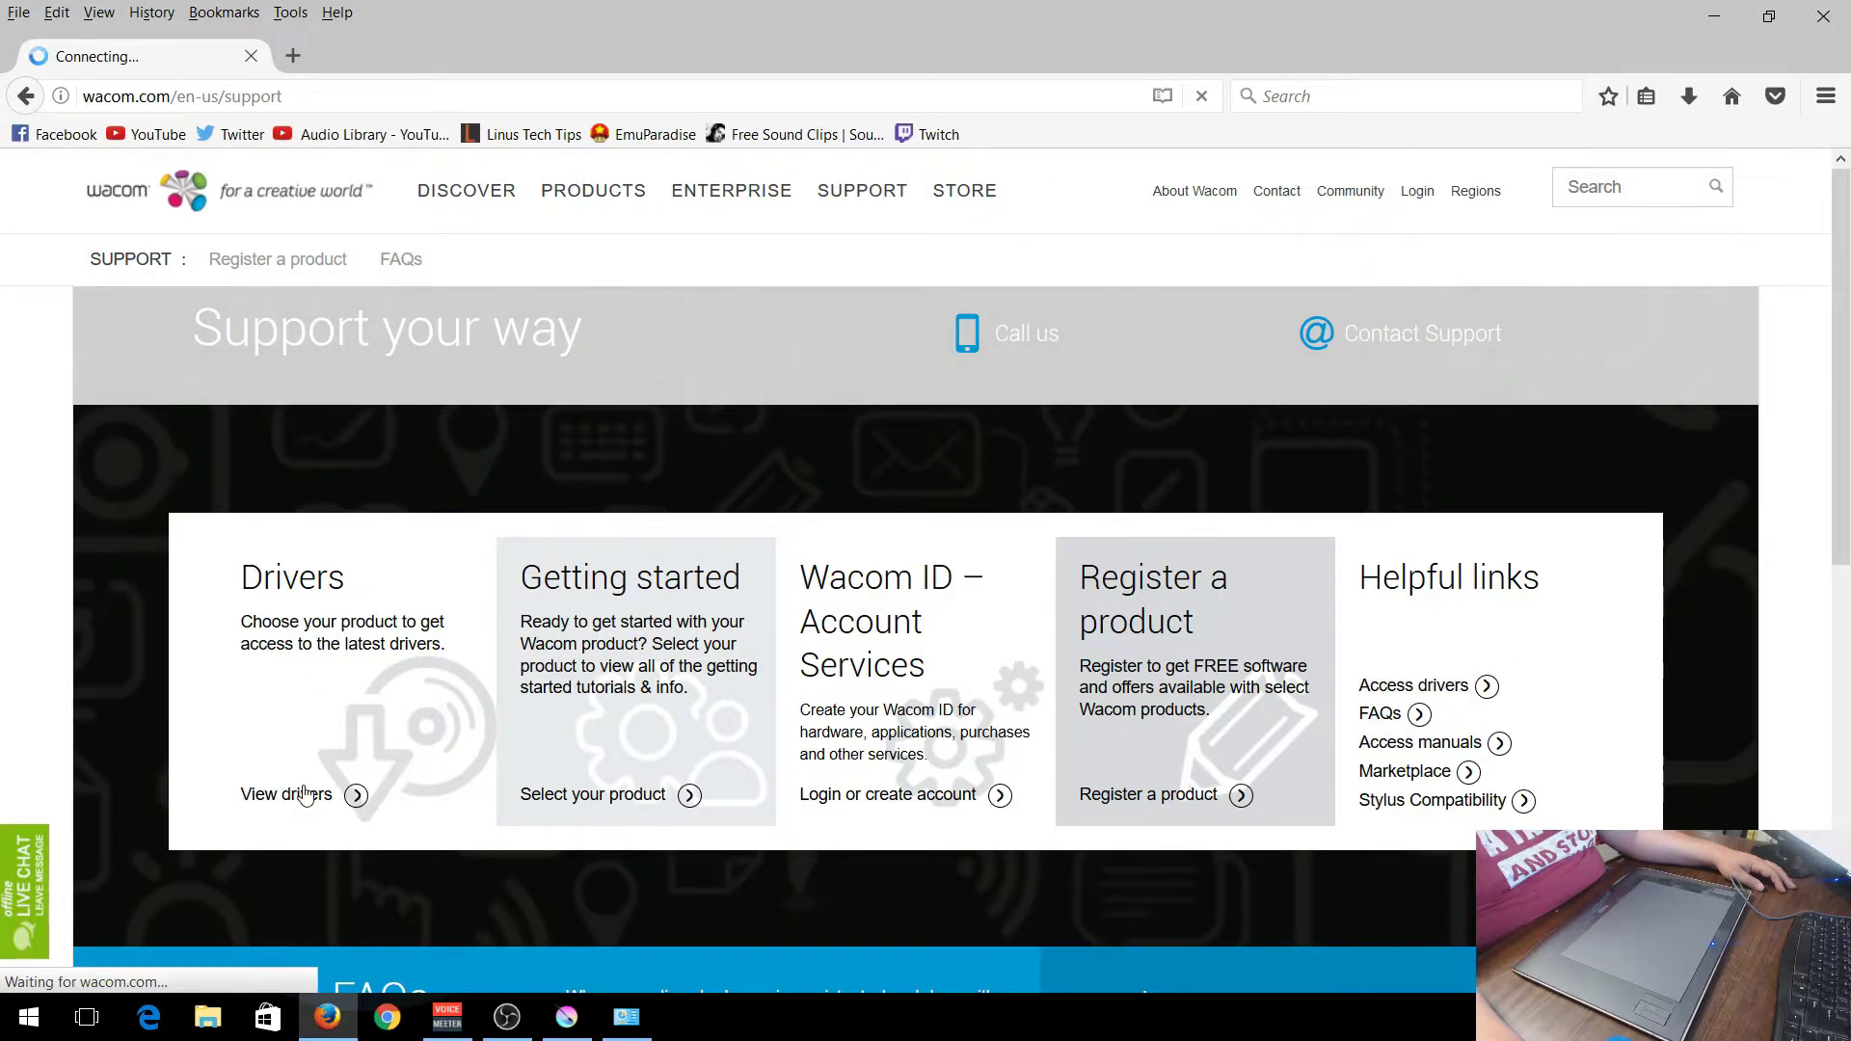
{"action": "scroll", "coordinate": [601, 767], "scroll_direction": "down", "scroll_amount": 7}
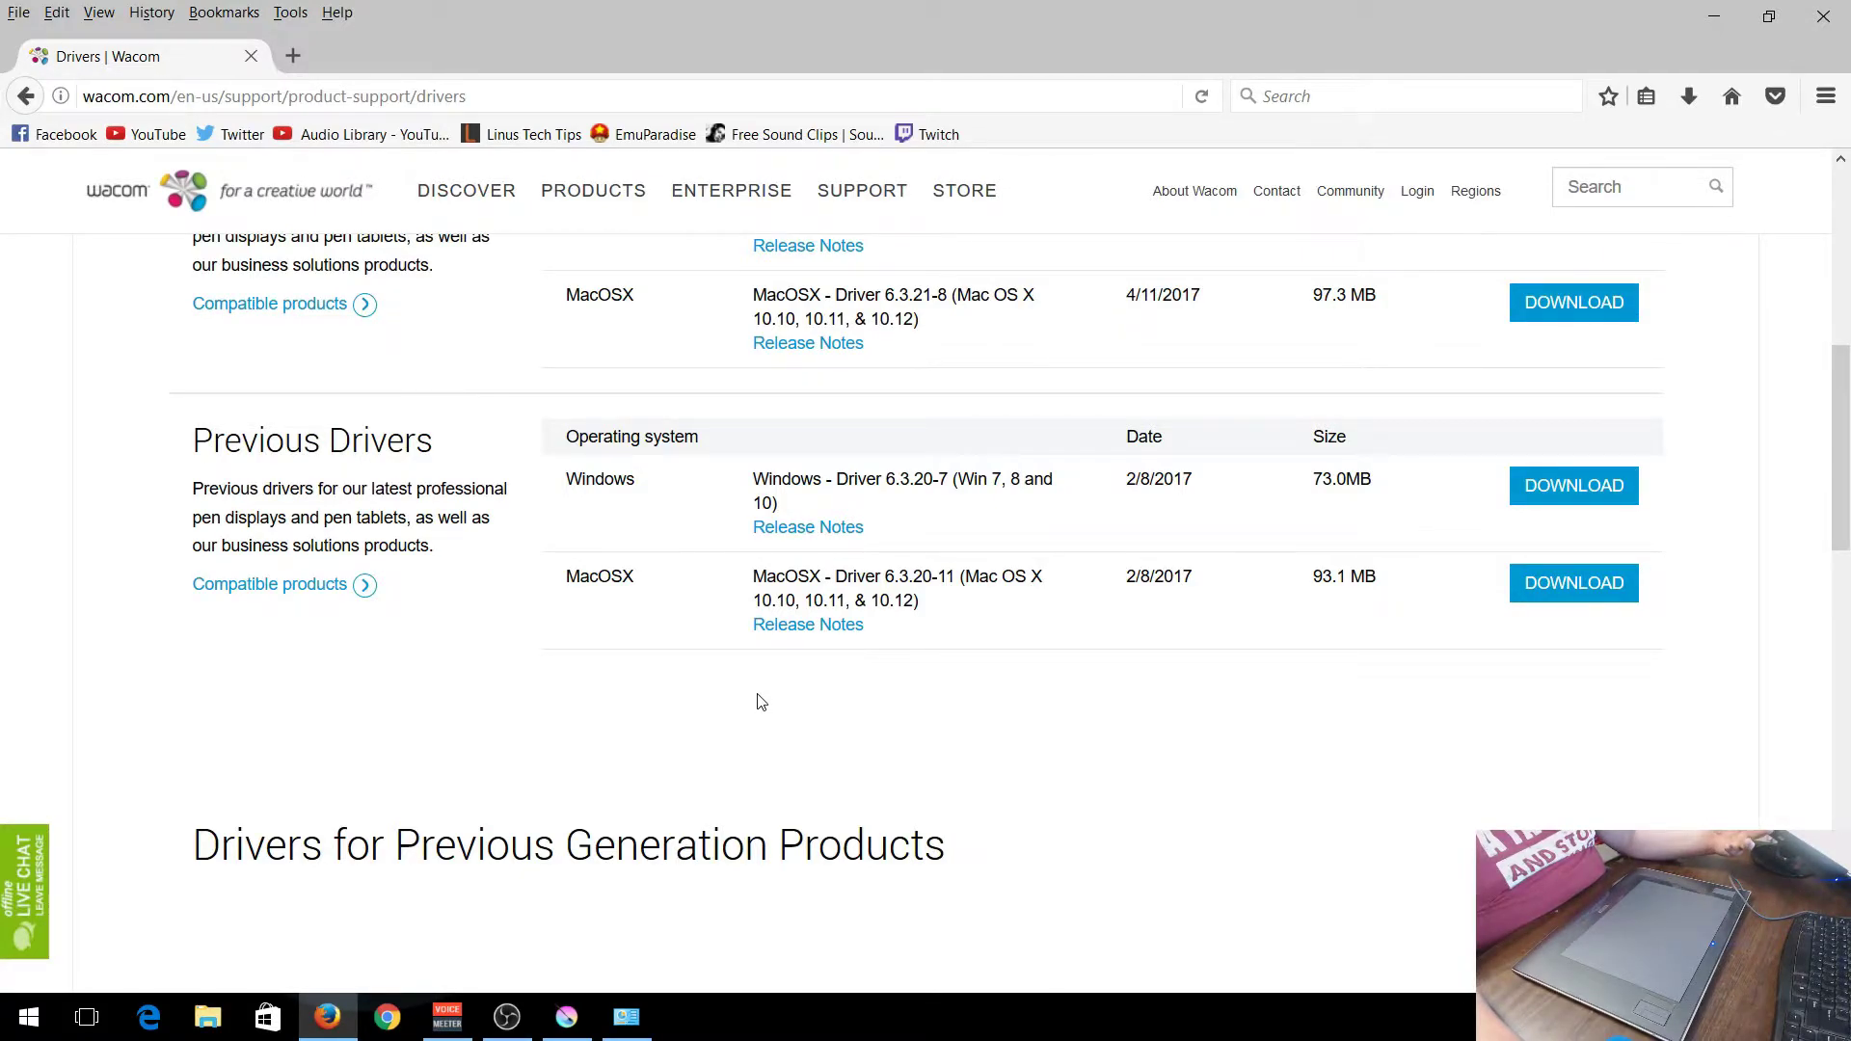
{"action": "scroll", "coordinate": [754, 702], "scroll_direction": "up", "scroll_amount": 2}
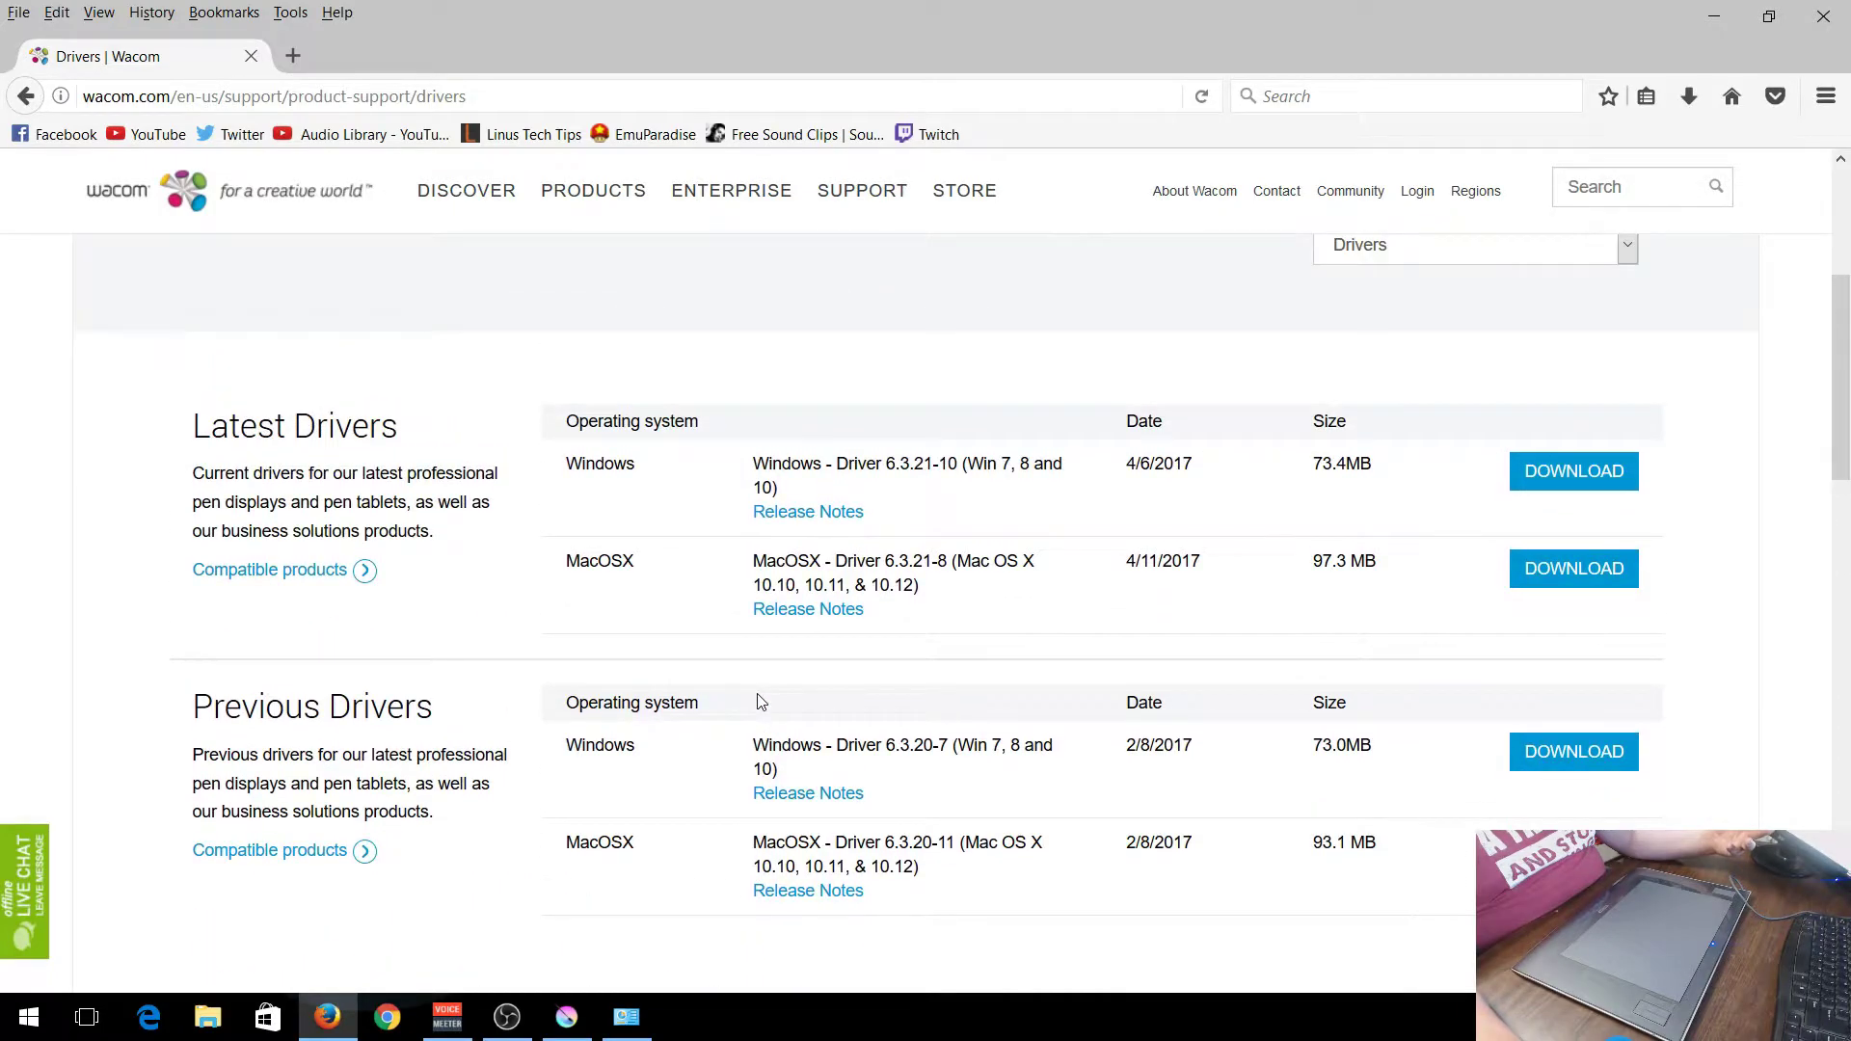
{"action": "scroll", "coordinate": [748, 701], "scroll_direction": "down", "scroll_amount": 4}
{"action": "scroll", "coordinate": [749, 703], "scroll_direction": "down", "scroll_amount": 4}
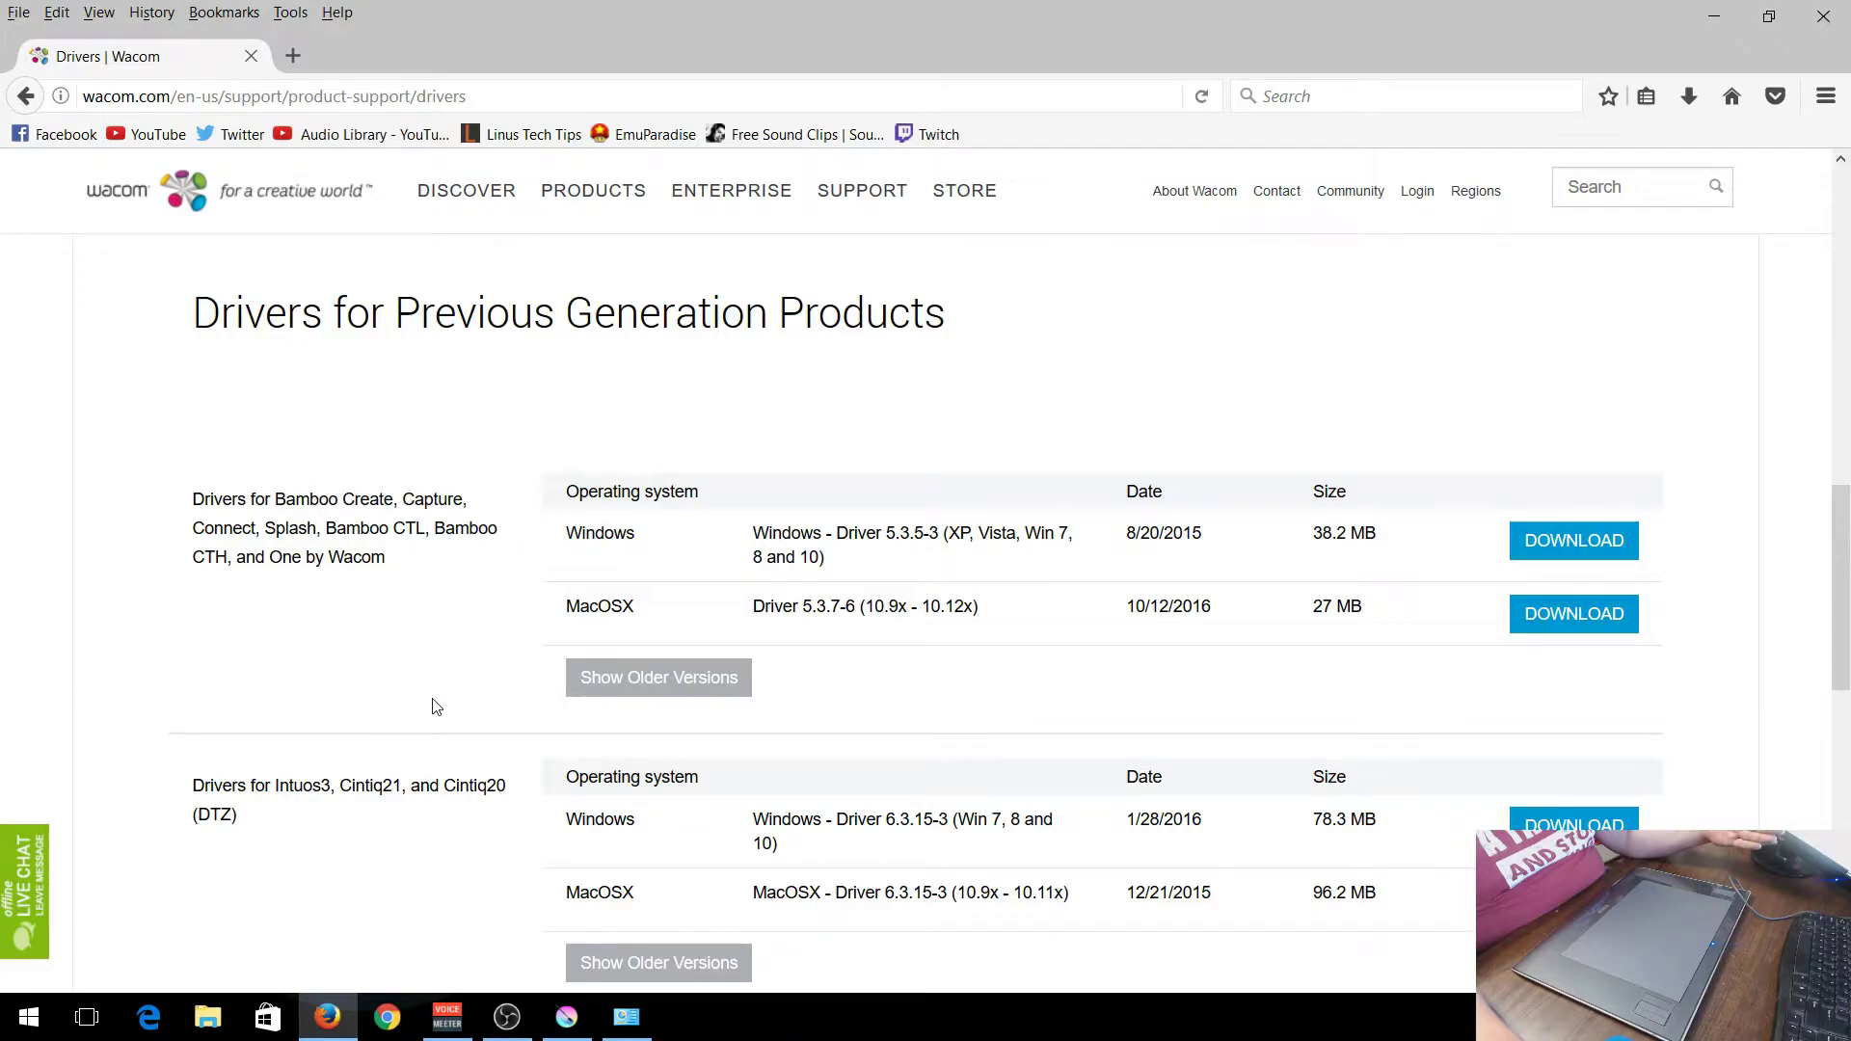
{"action": "scroll", "coordinate": [436, 707], "scroll_direction": "down", "scroll_amount": 3}
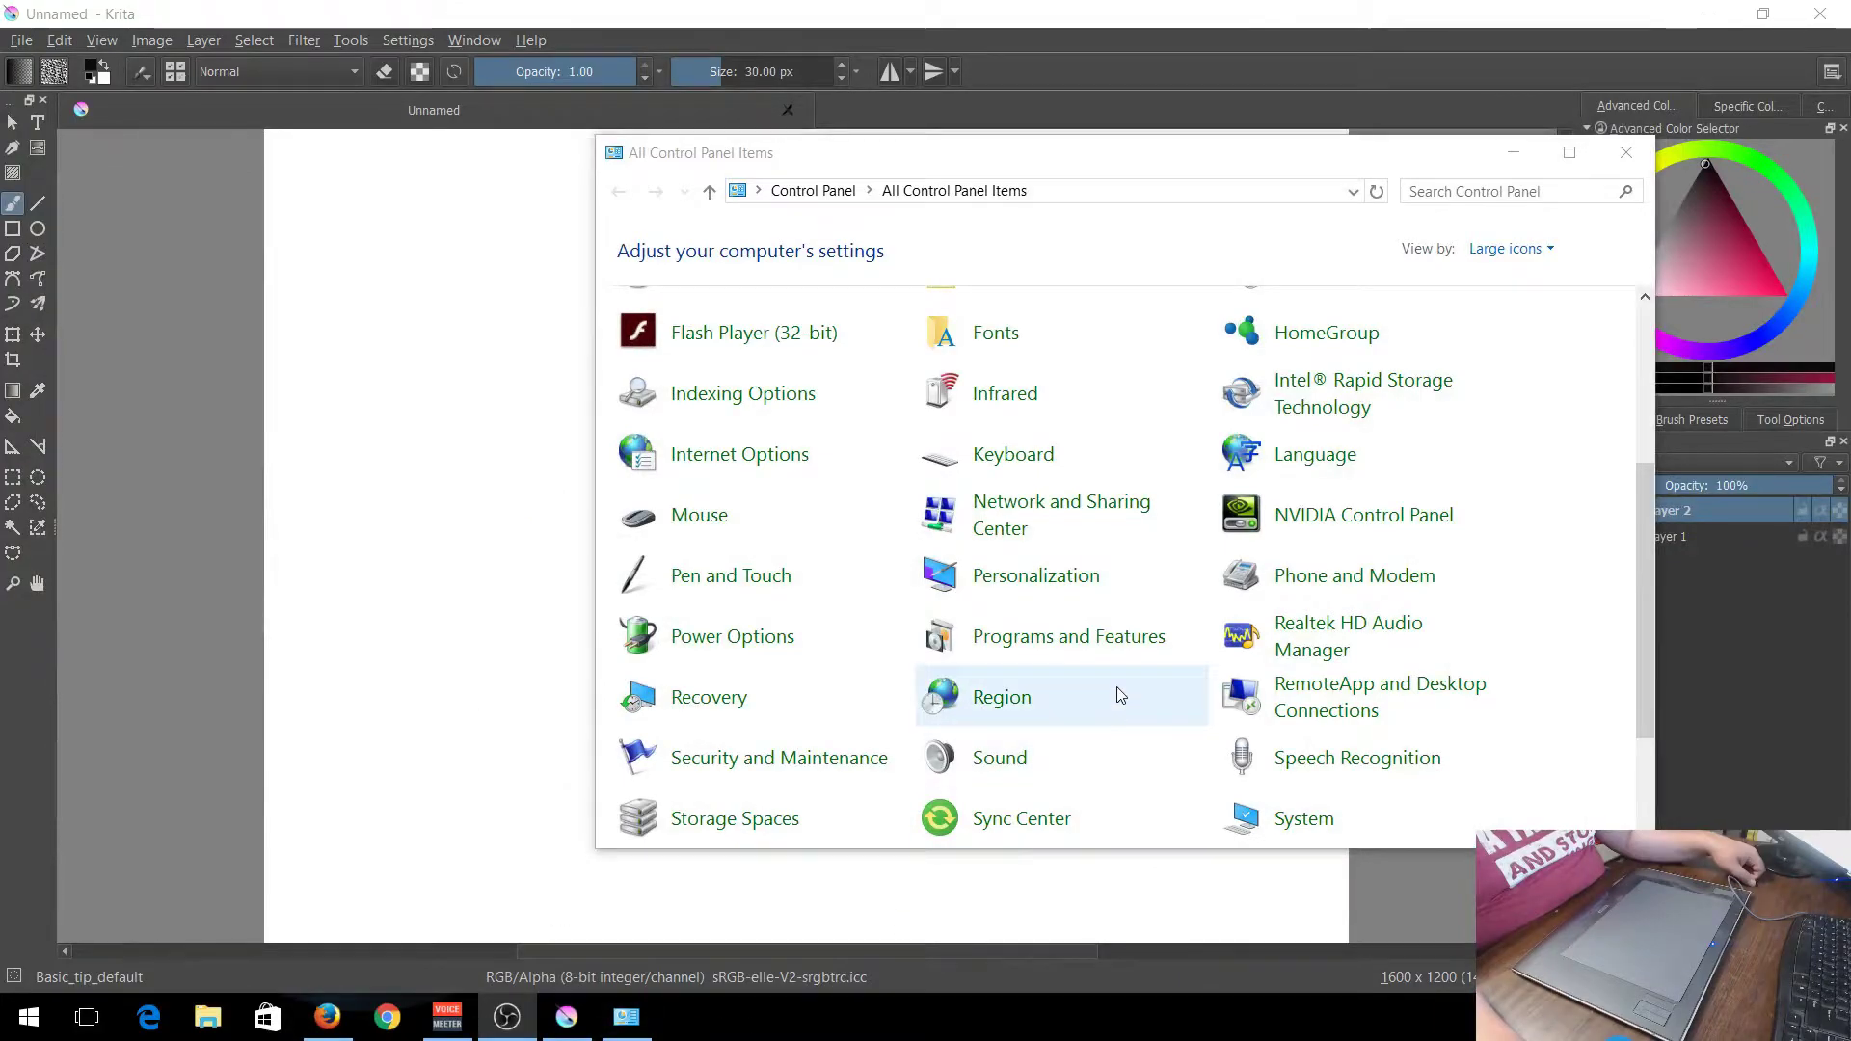
Find and open Wacom Tablet Properties among the Windows Control Panel items.
{"action": "scroll", "coordinate": [1115, 697], "scroll_direction": "down", "scroll_amount": 3}
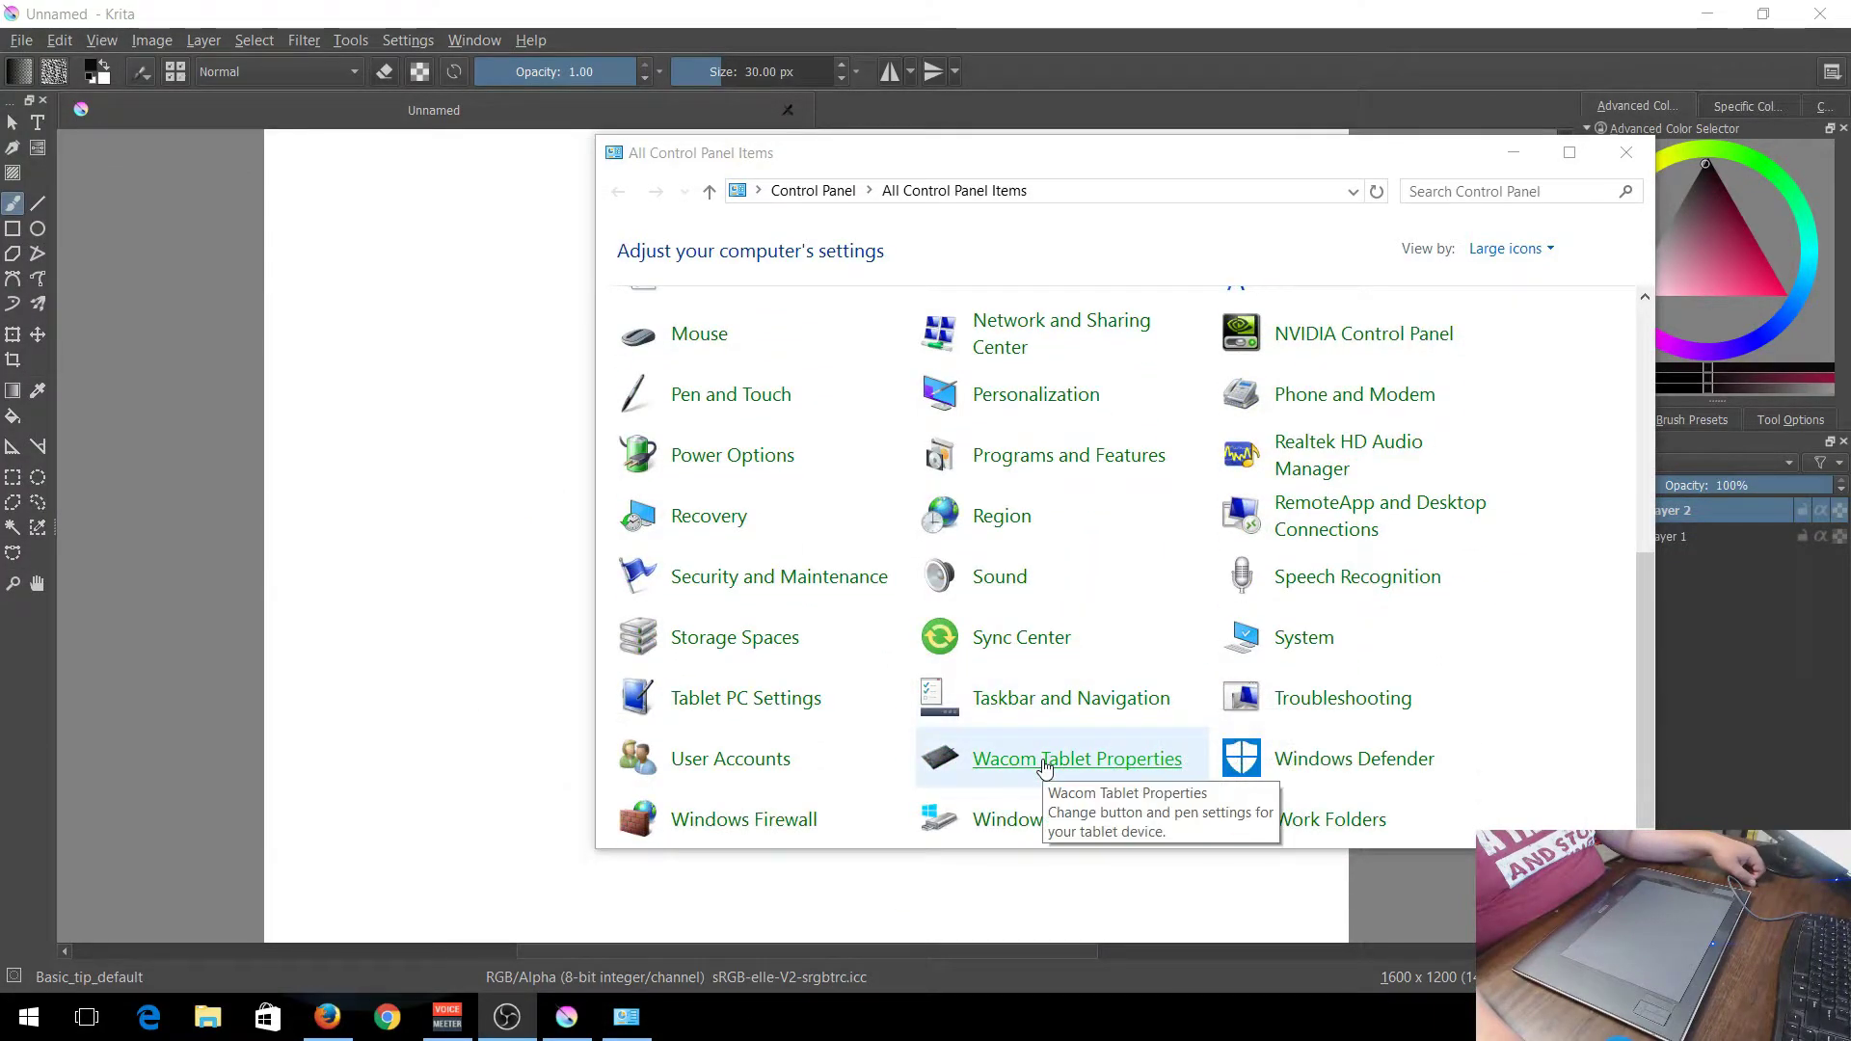
{"action": "scroll", "coordinate": [992, 591], "scroll_direction": "up", "scroll_amount": 7}
{"action": "scroll", "coordinate": [988, 637], "scroll_direction": "down", "scroll_amount": 7}
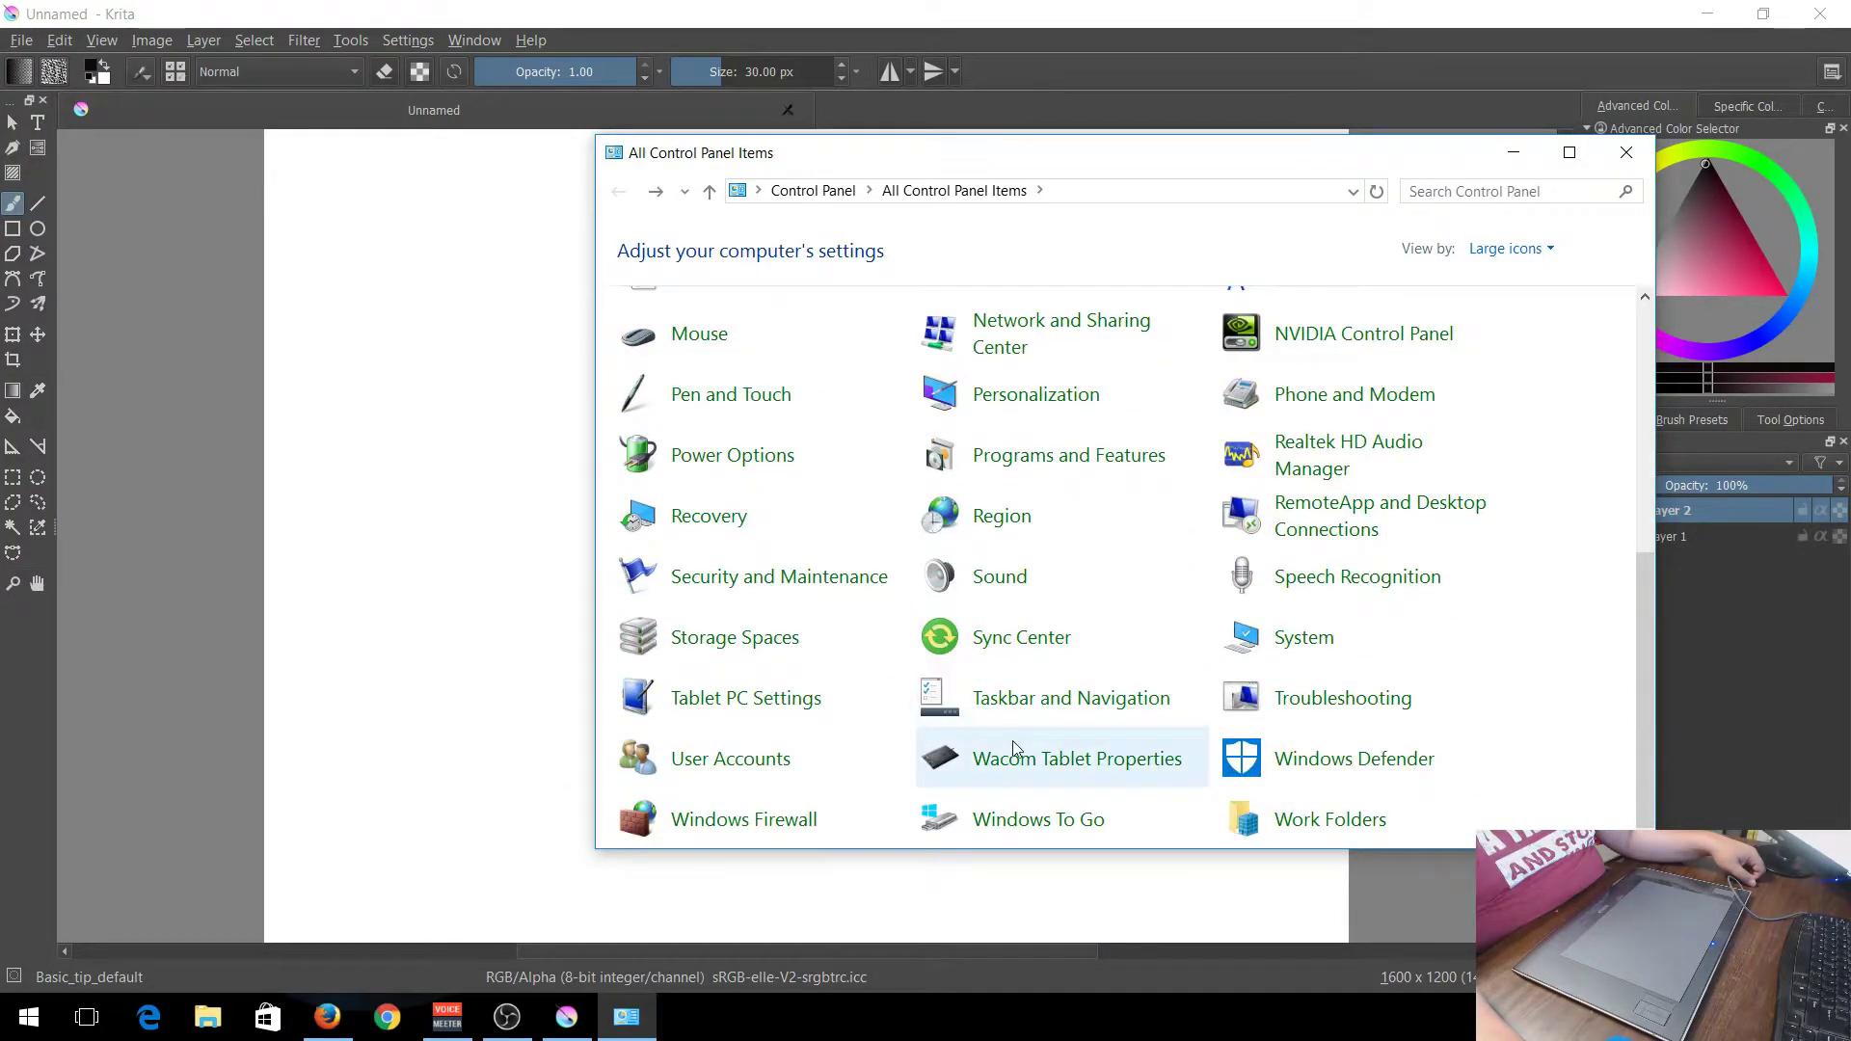
{"action": "left_click", "coordinate": [1020, 762]}
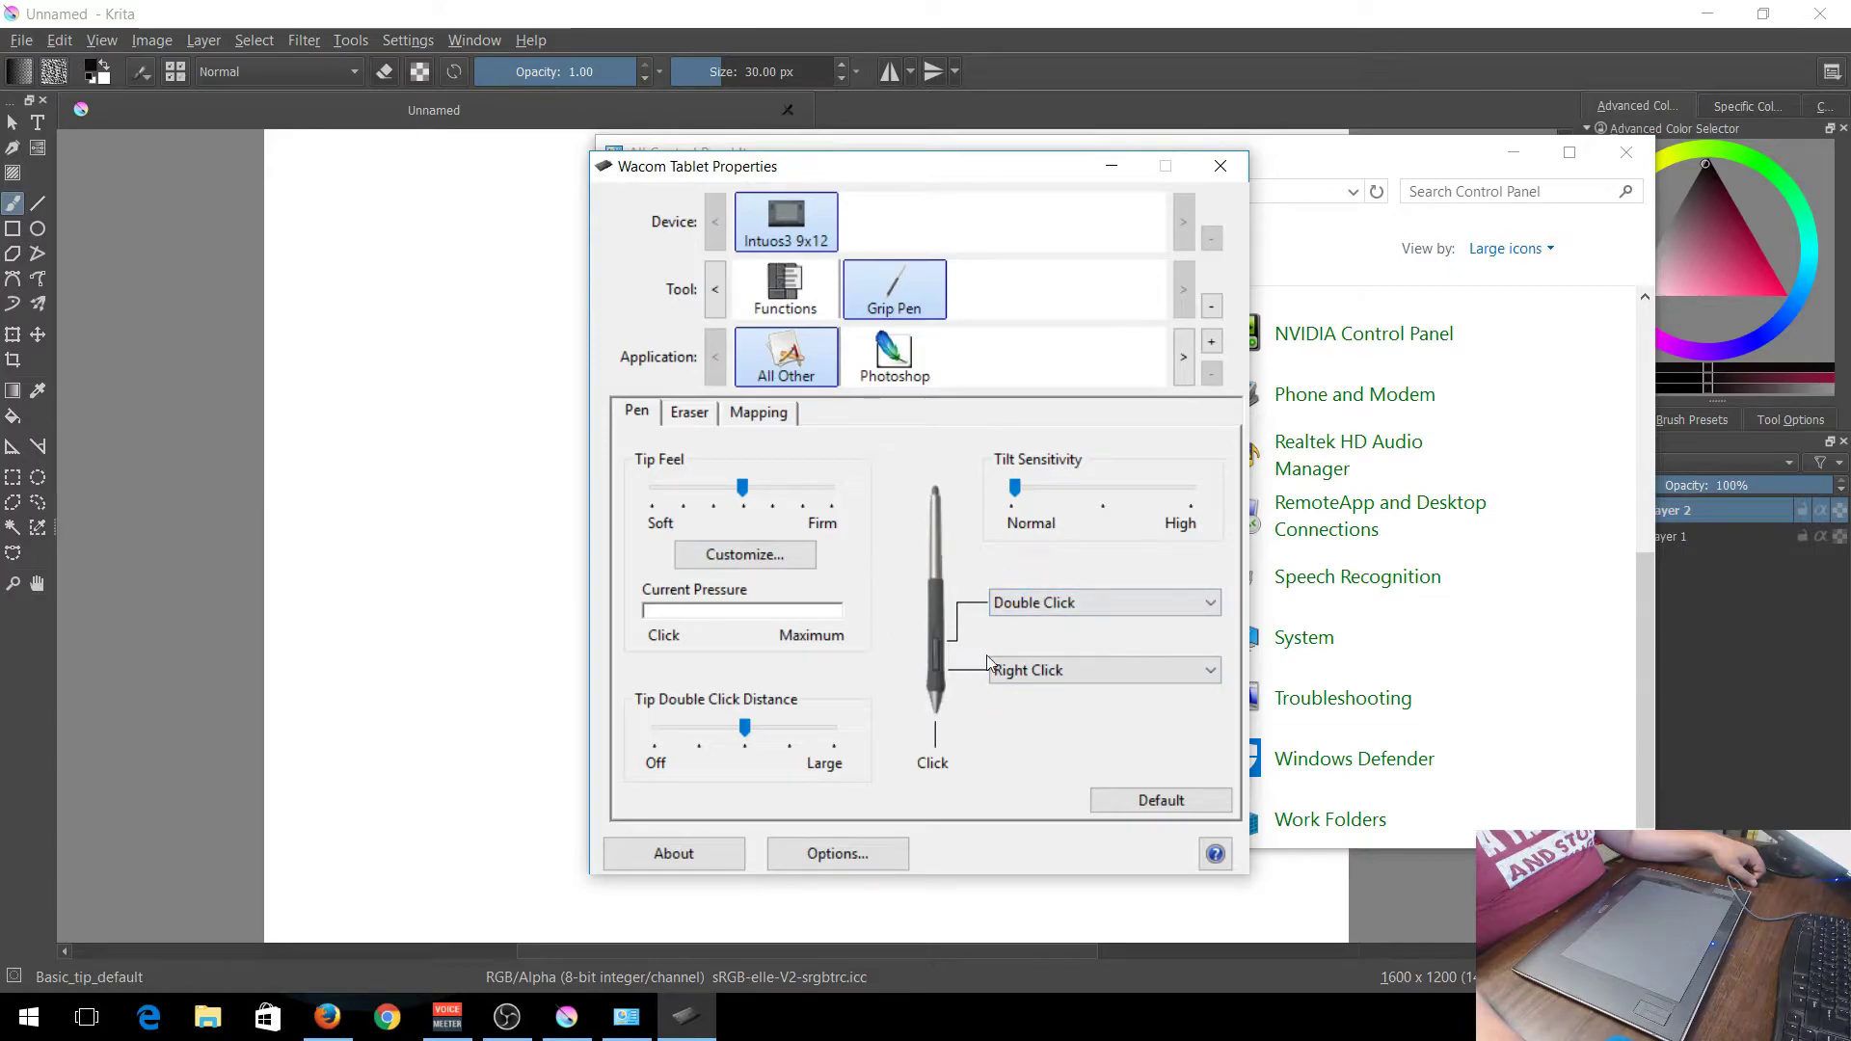
Assign Back to the Grip Pen's upper side button and Forward to its lower side button.
{"action": "left_click", "coordinate": [1069, 599]}
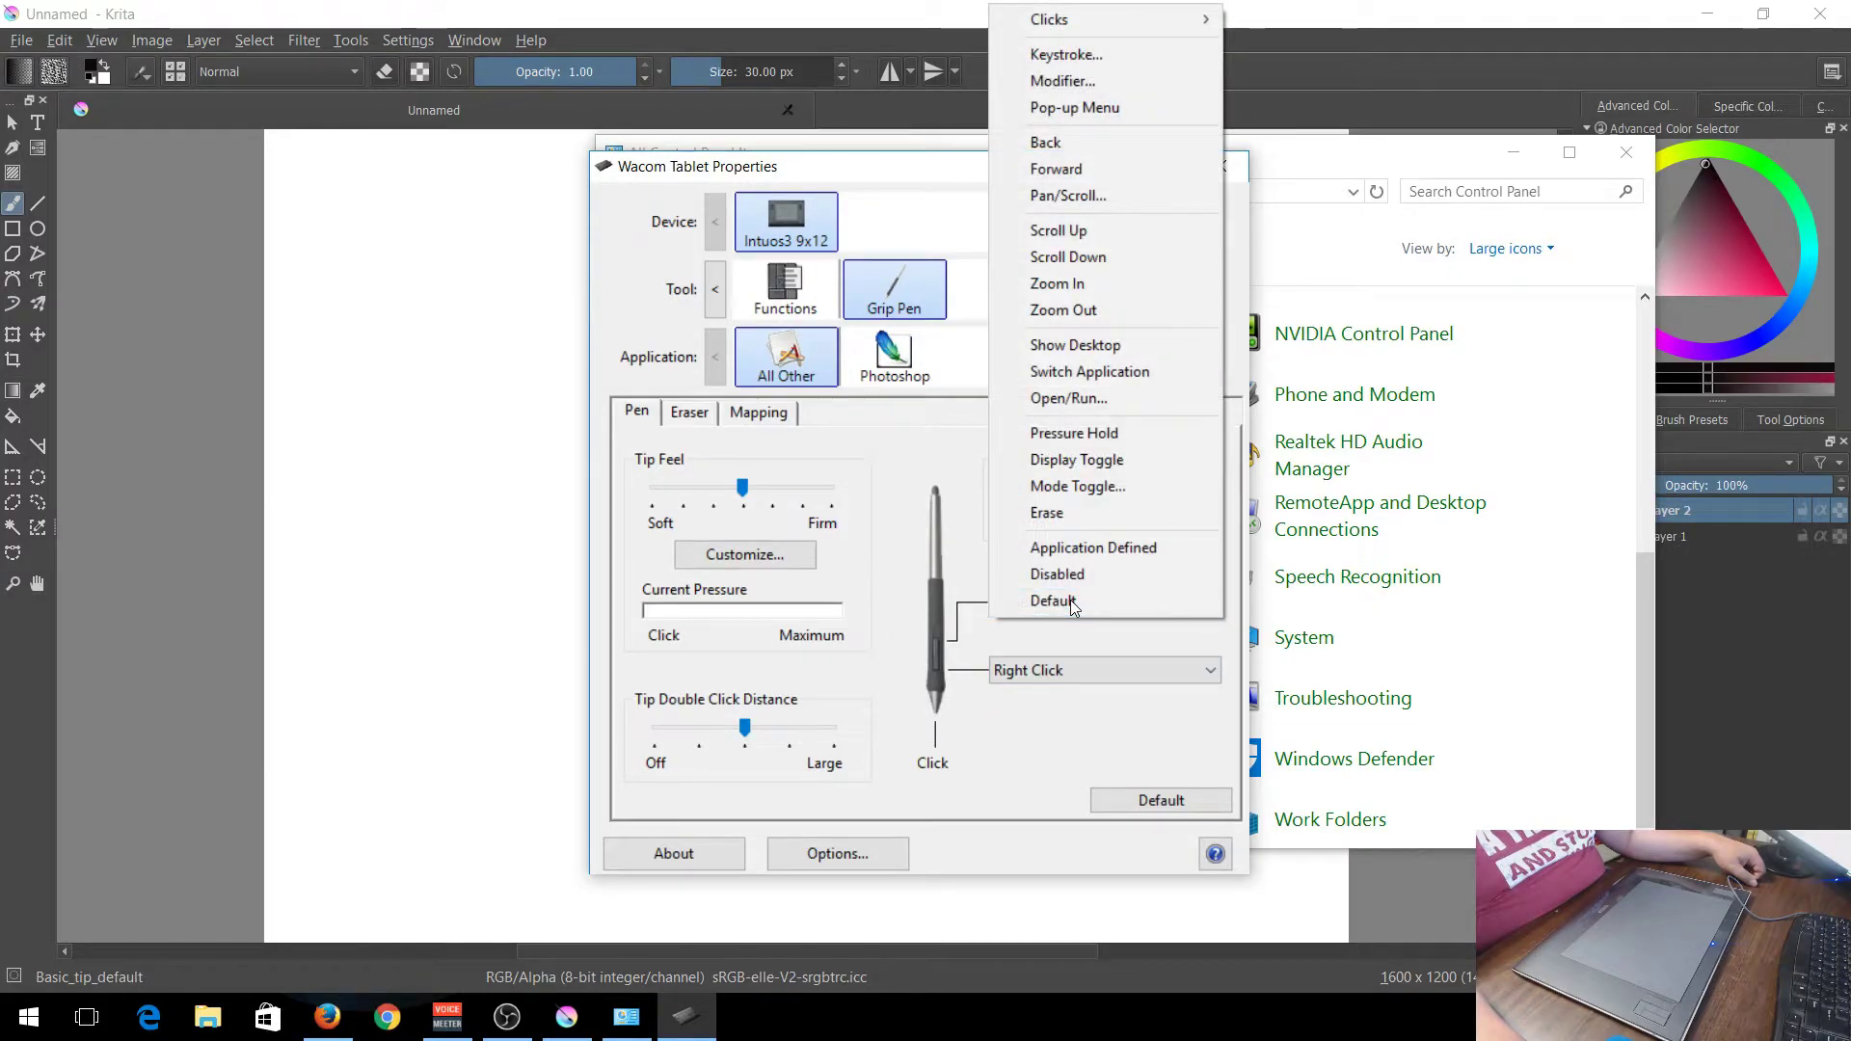
{"action": "left_click", "coordinate": [1082, 140]}
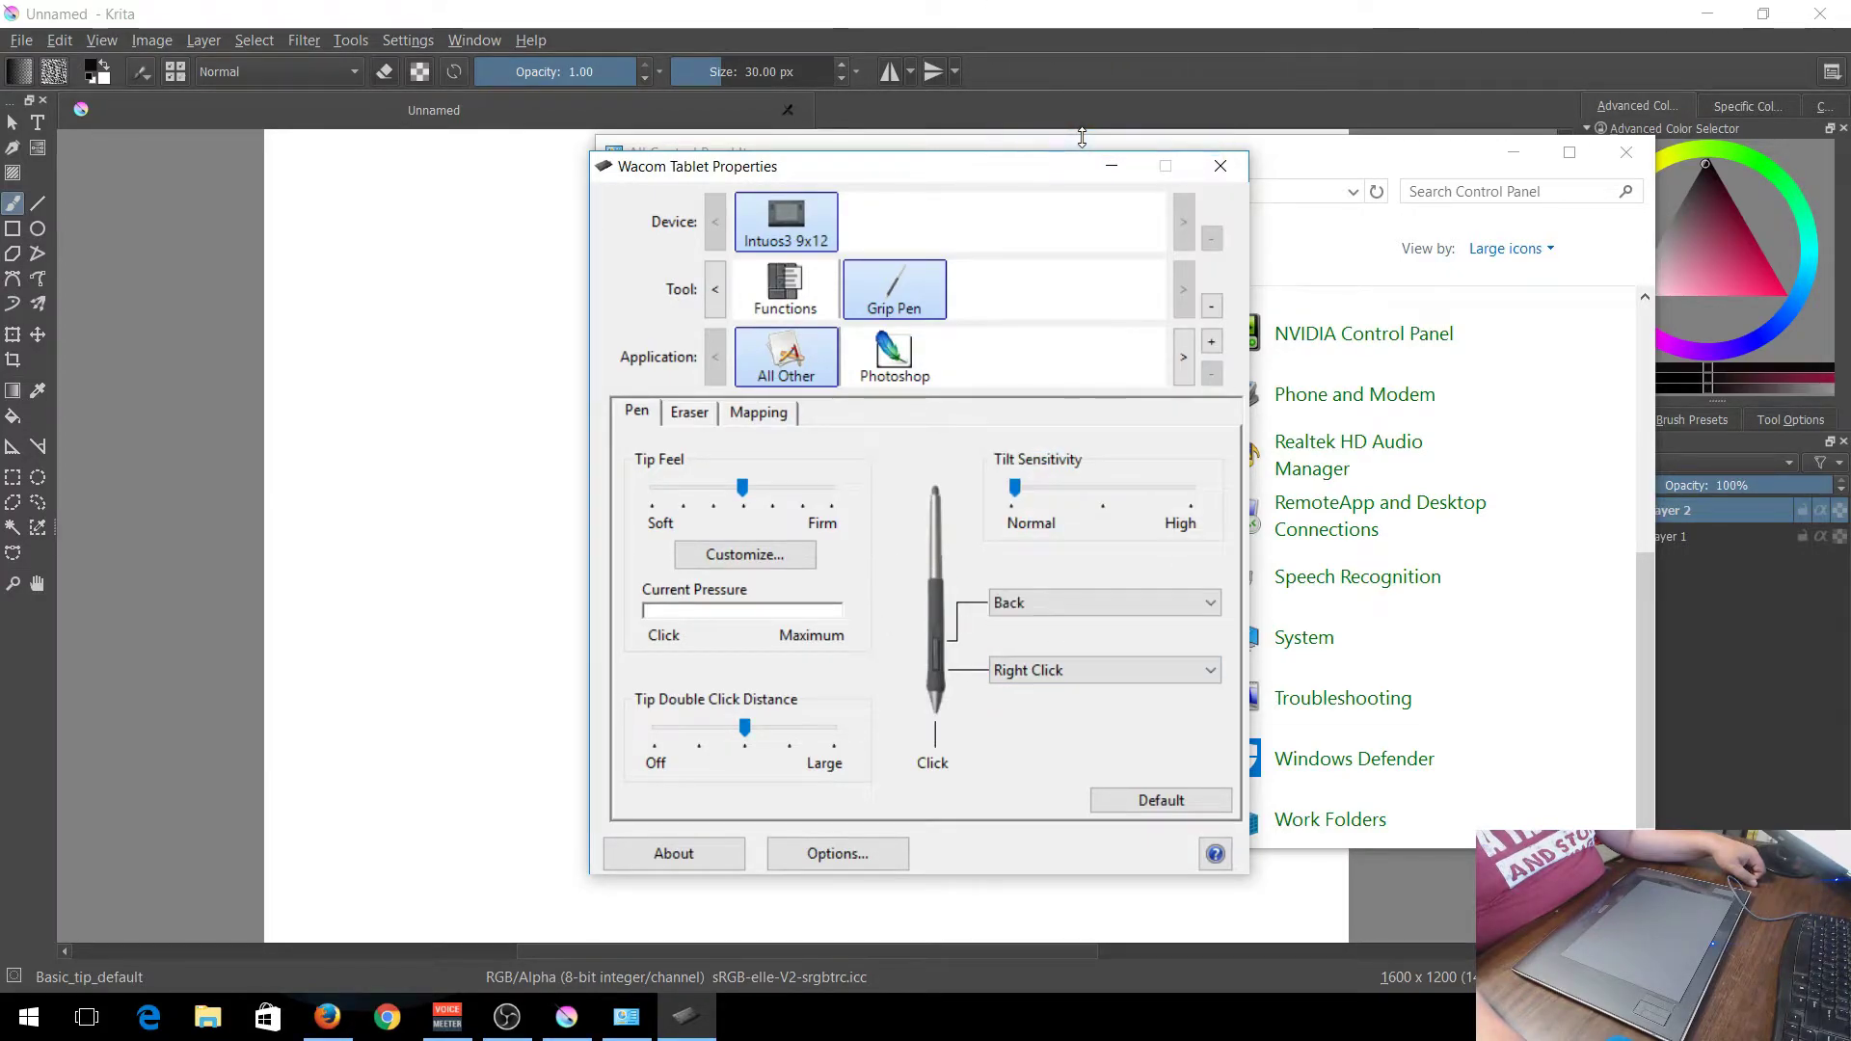
{"action": "left_click", "coordinate": [1036, 672]}
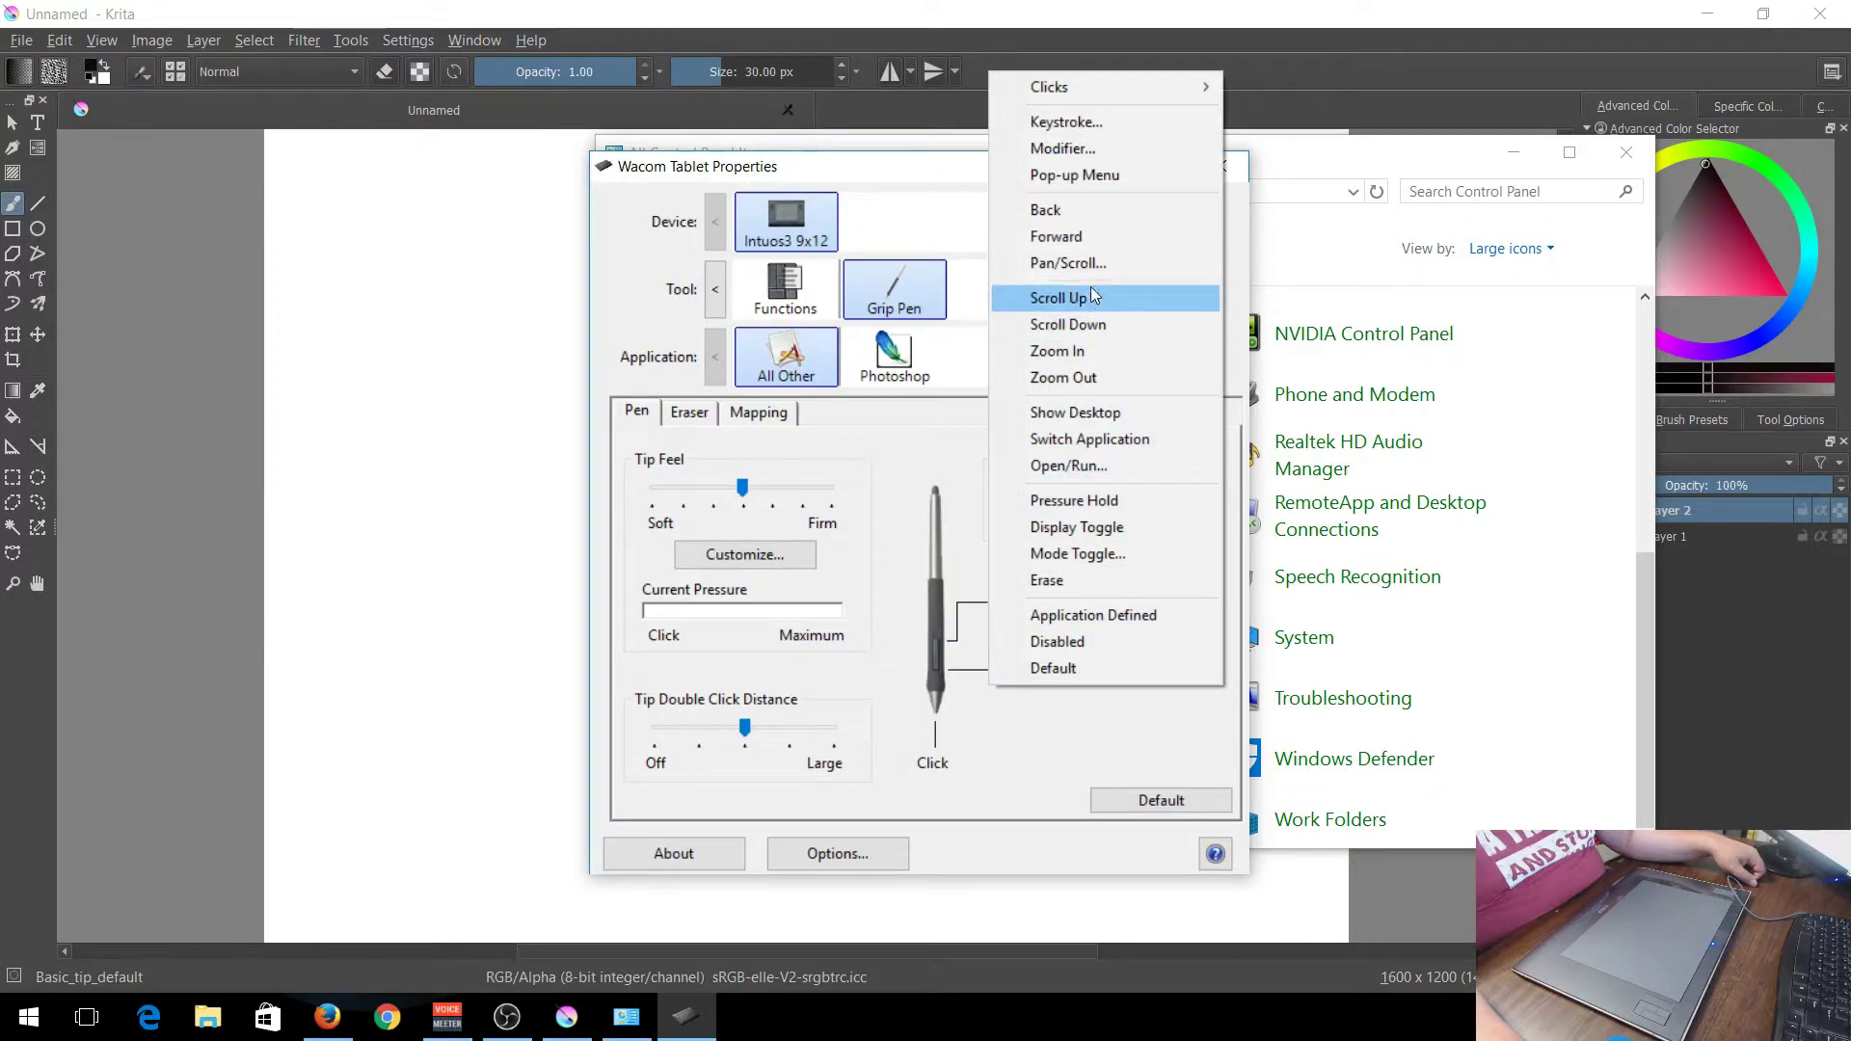
{"action": "left_click", "coordinate": [1097, 235]}
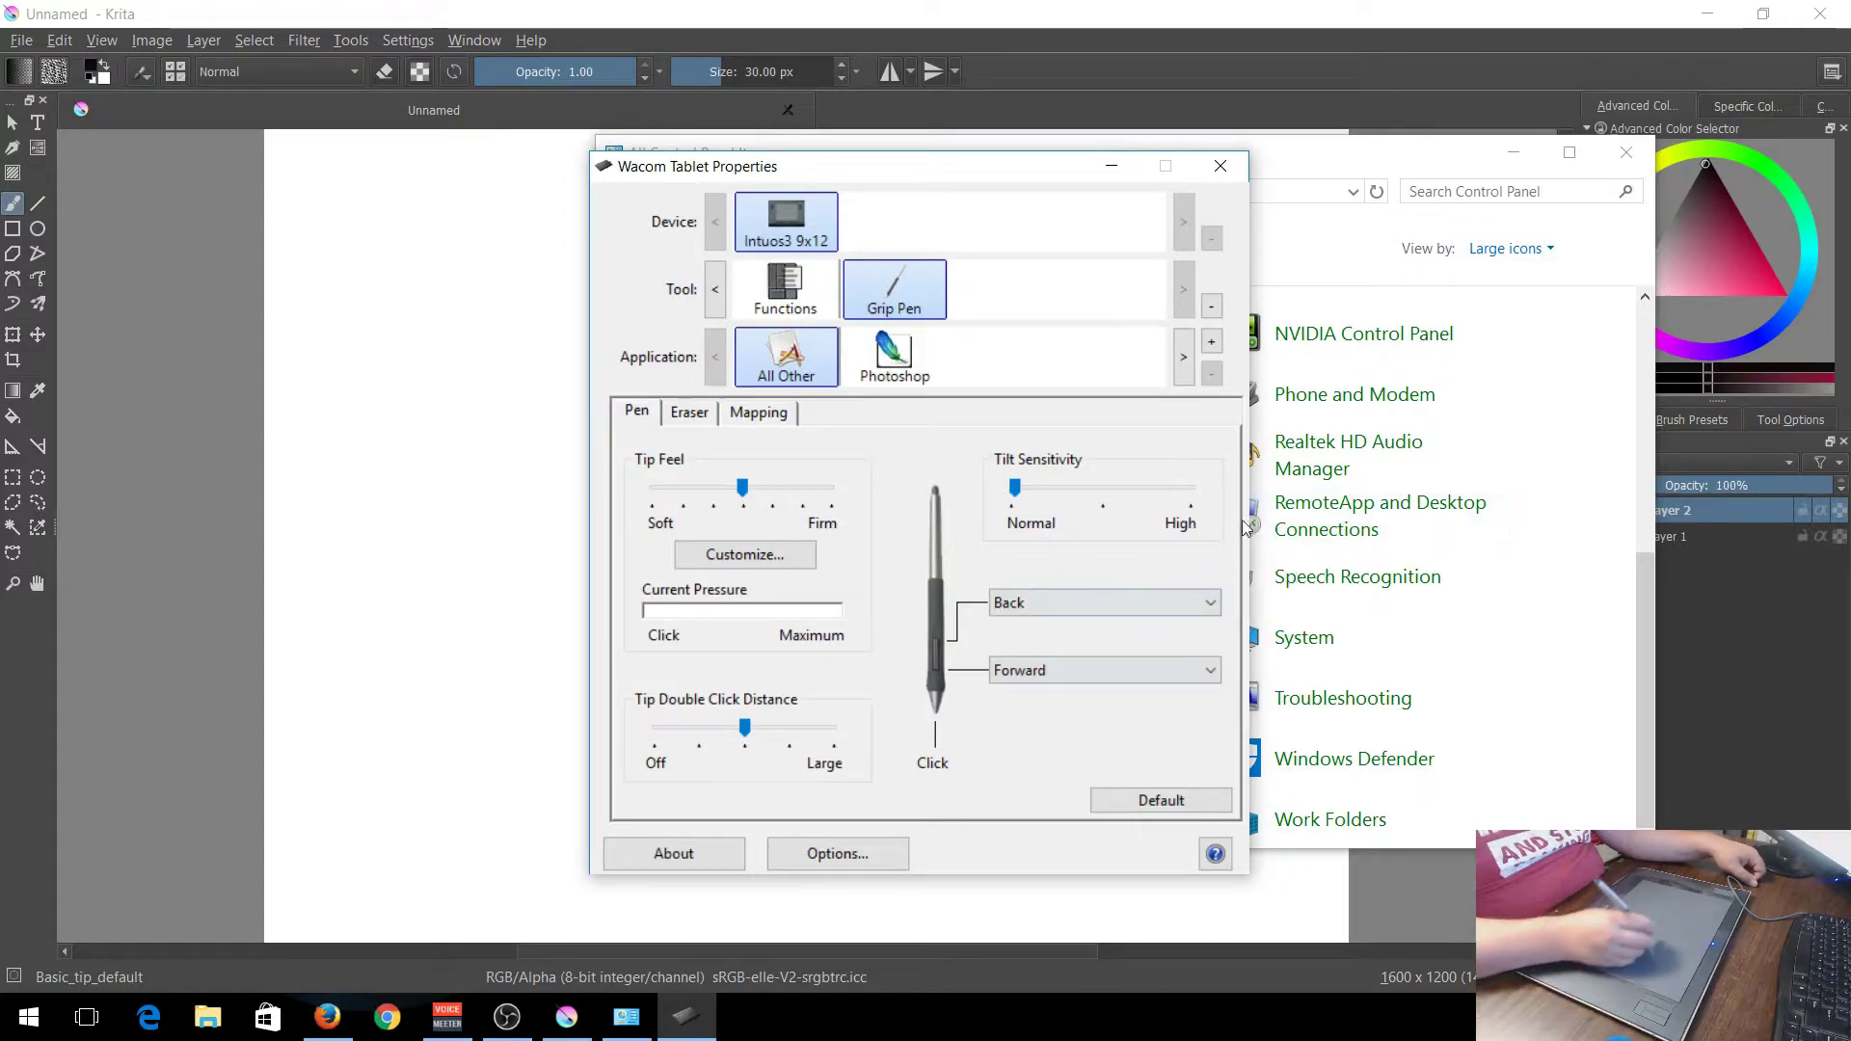
Test the pen tip's pressure response with a few presses on an empty area of the pen settings.
{"action": "left_click", "coordinate": [881, 660]}
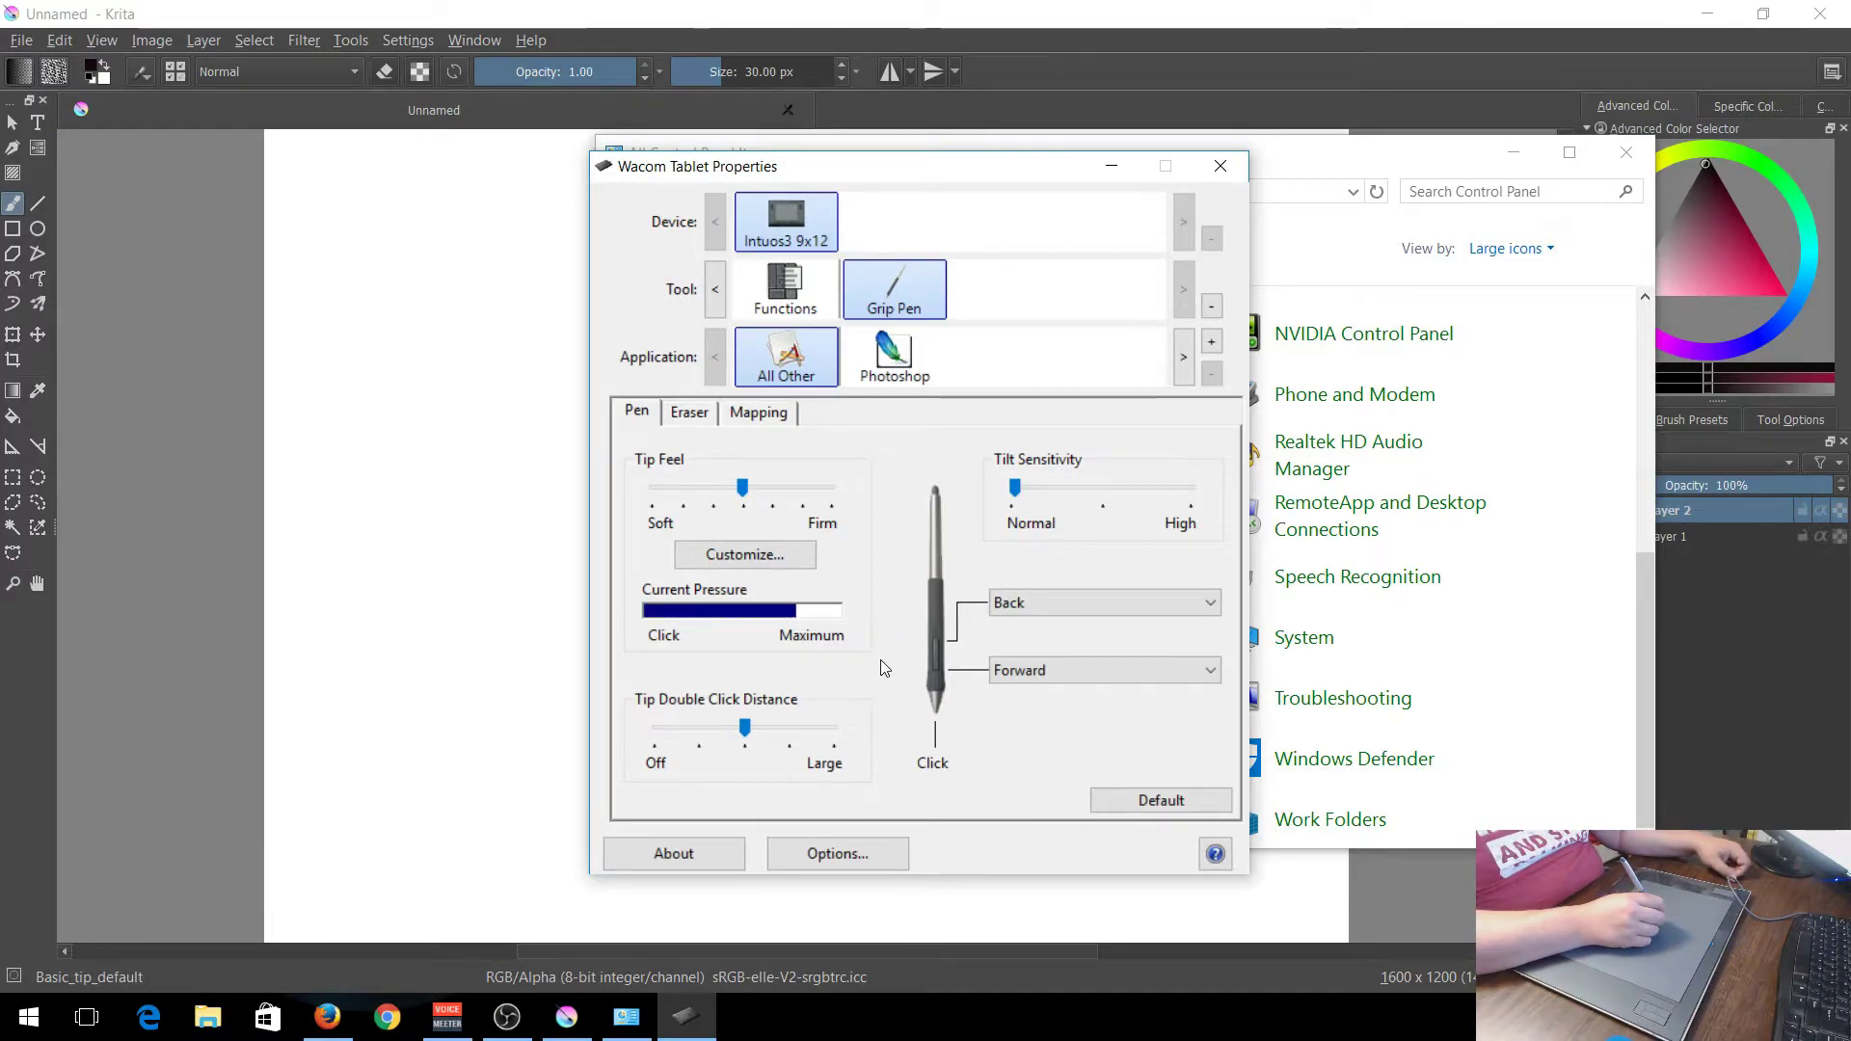
{"action": "left_click", "coordinate": [893, 649]}
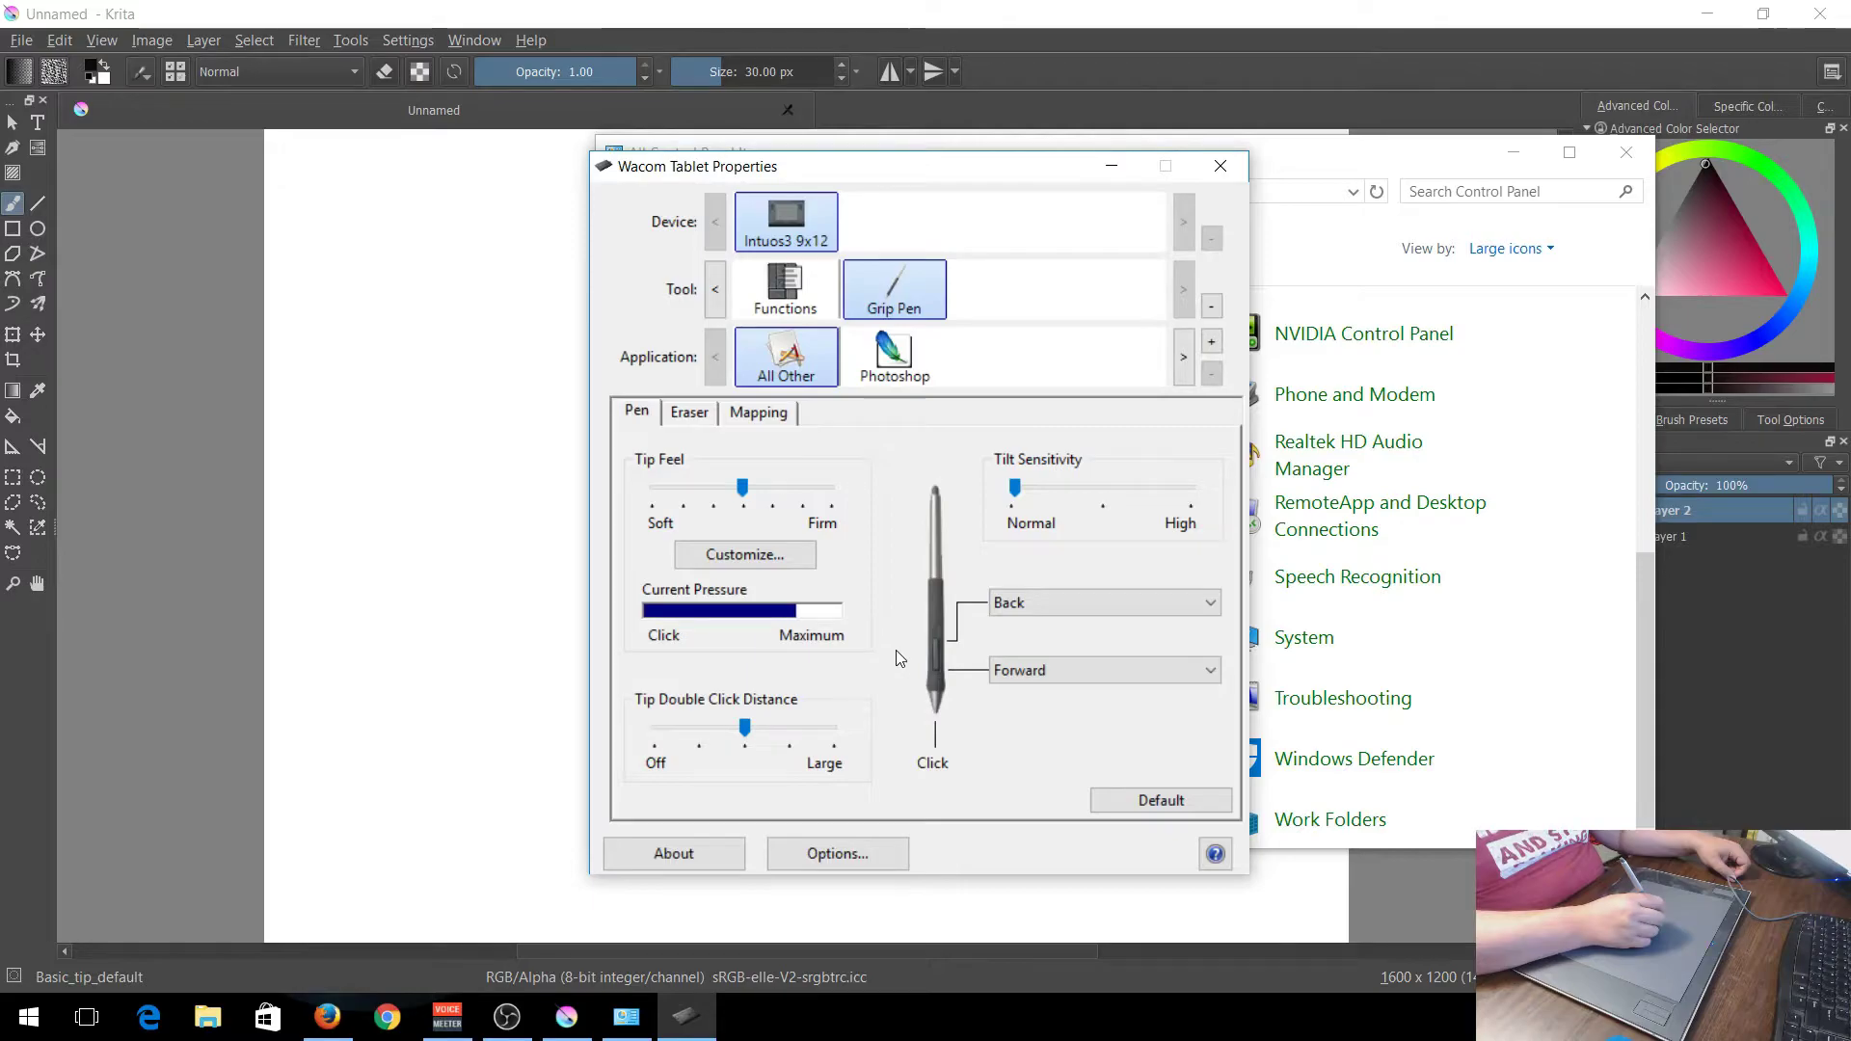
{"action": "left_click", "coordinate": [893, 642]}
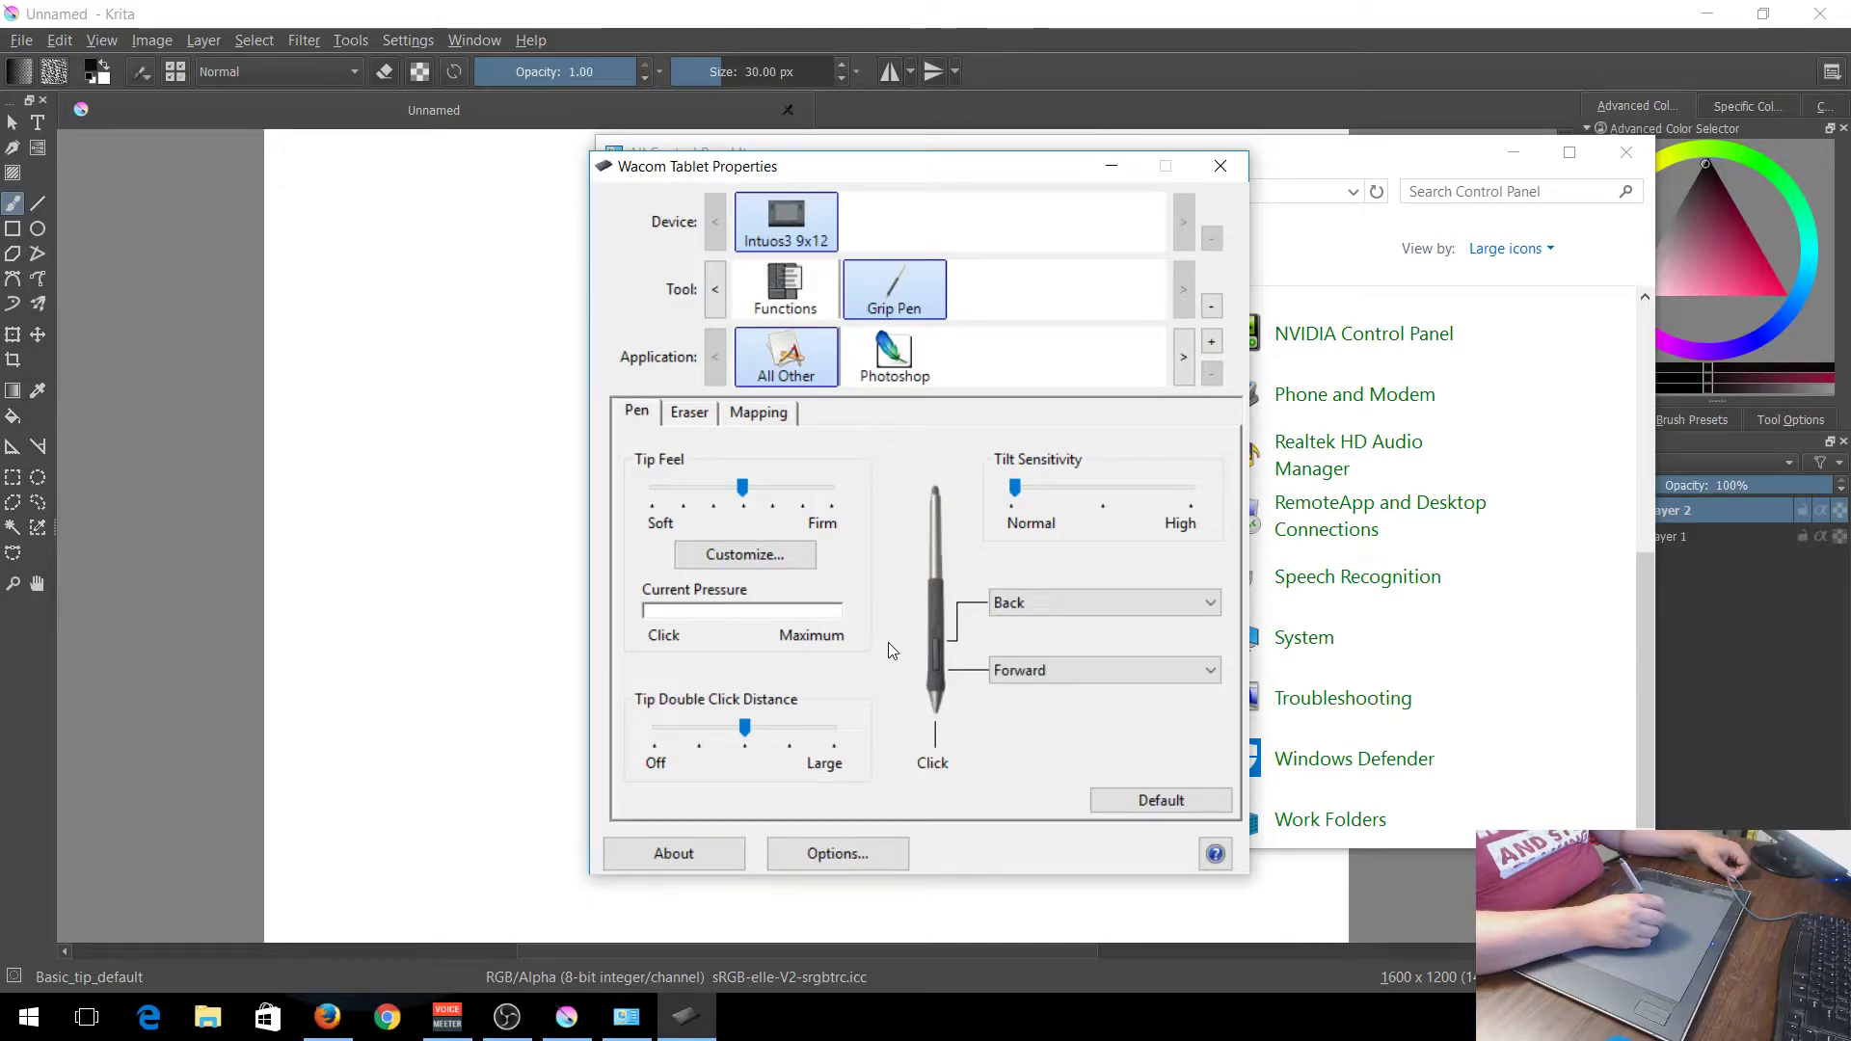
Show the Grip Pen's eraser settings and test the eraser's pressure response with several presses.
{"action": "left_click", "coordinate": [688, 414]}
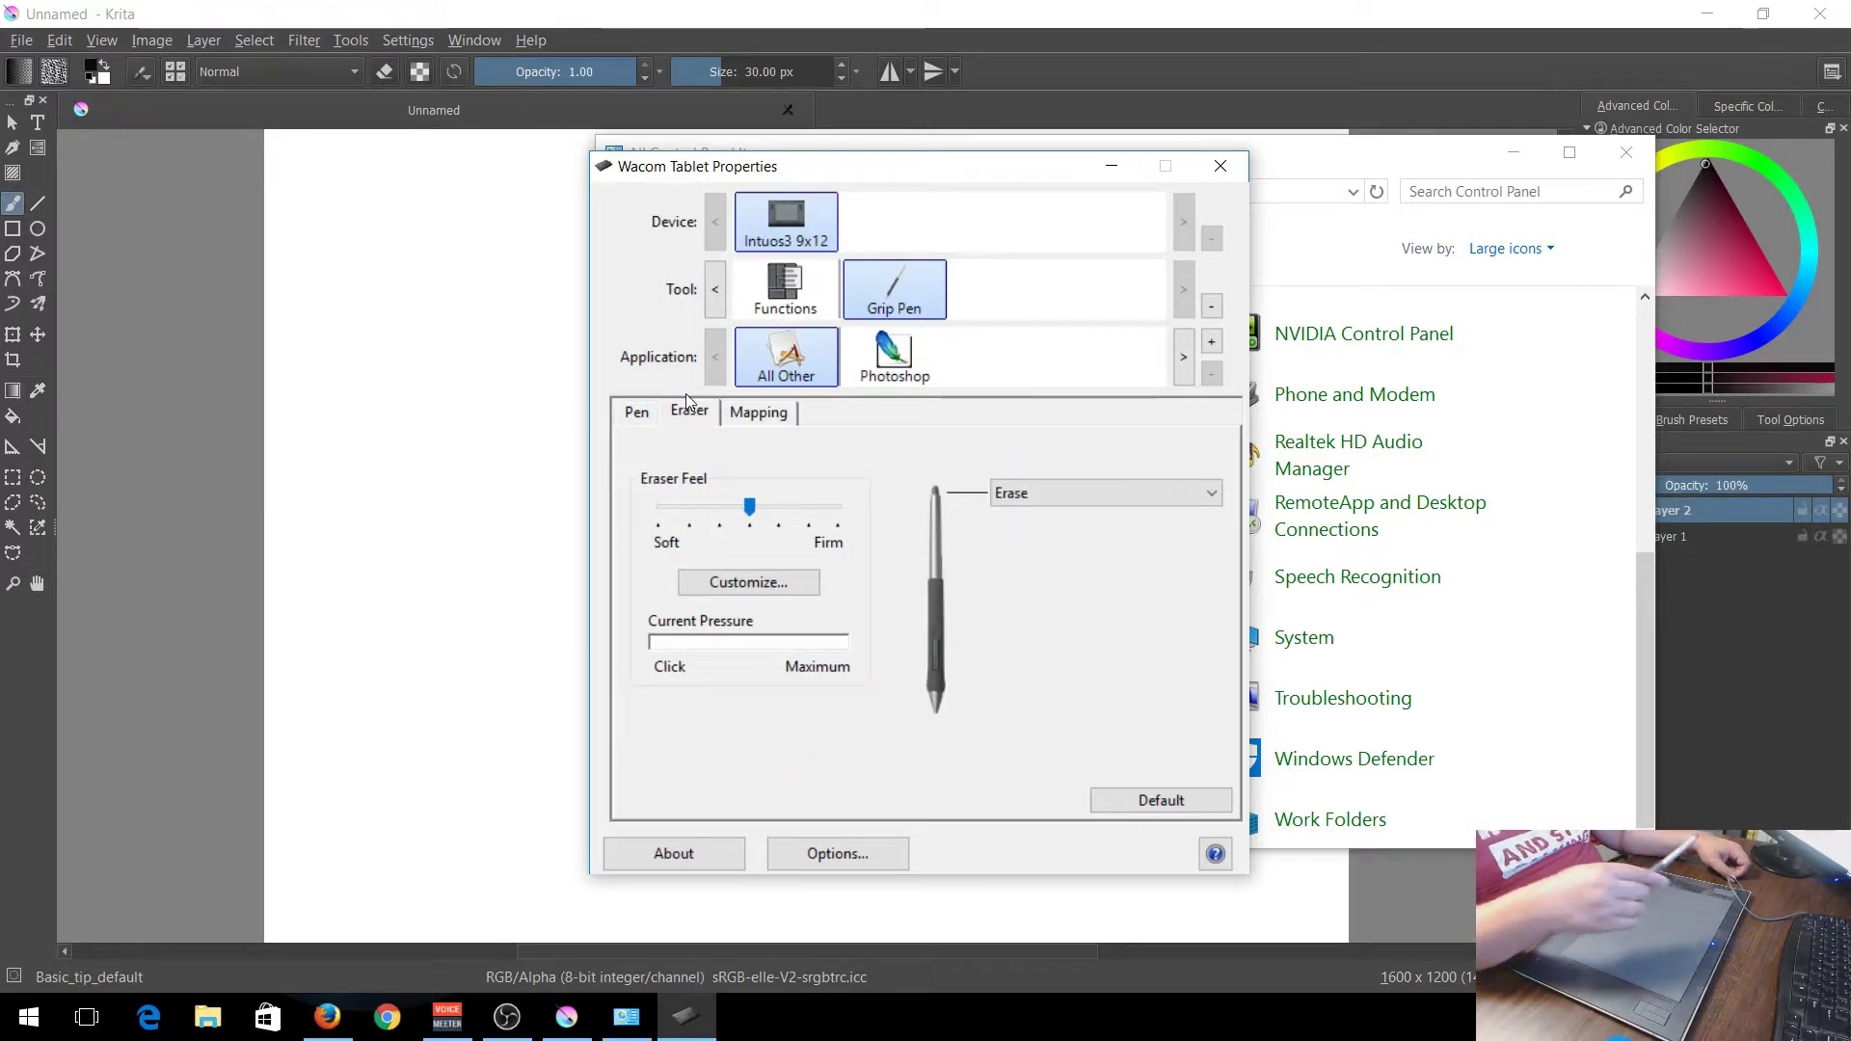
{"action": "left_click", "coordinate": [1003, 538]}
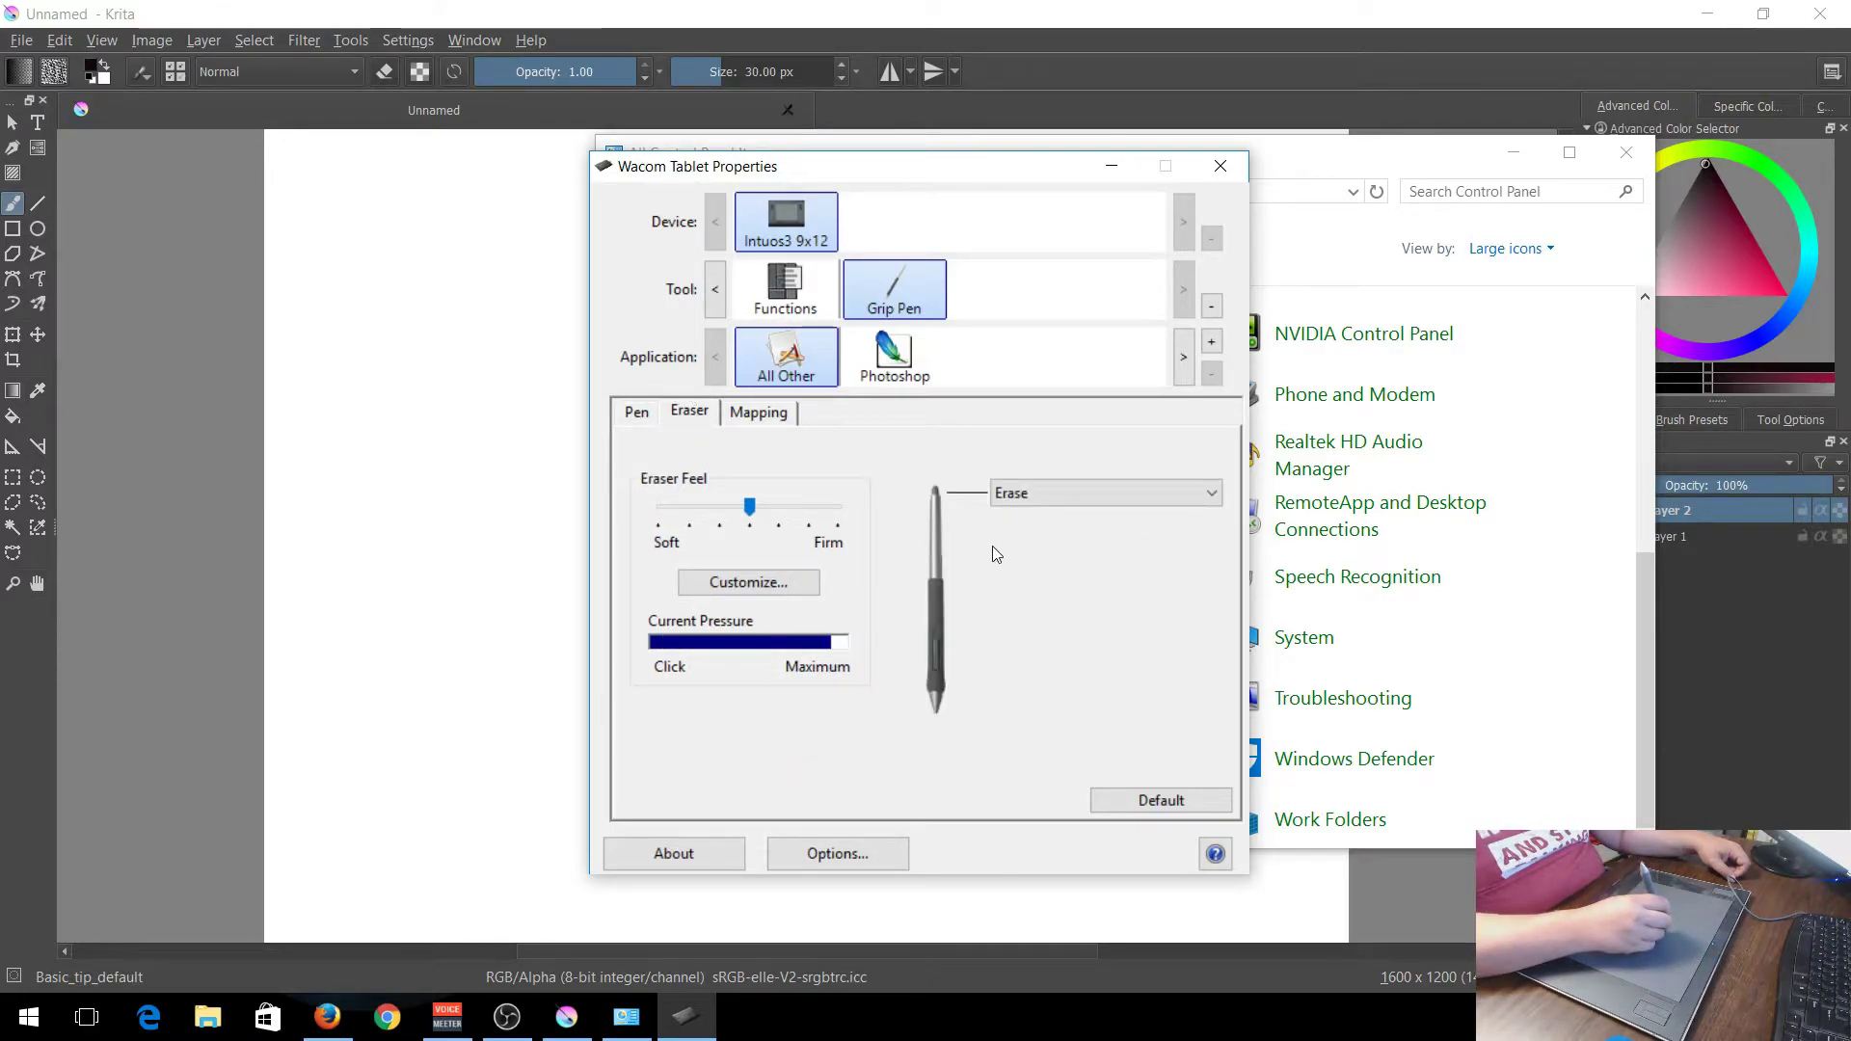
{"action": "left_click", "coordinate": [1007, 536]}
{"action": "left_click", "coordinate": [1003, 546]}
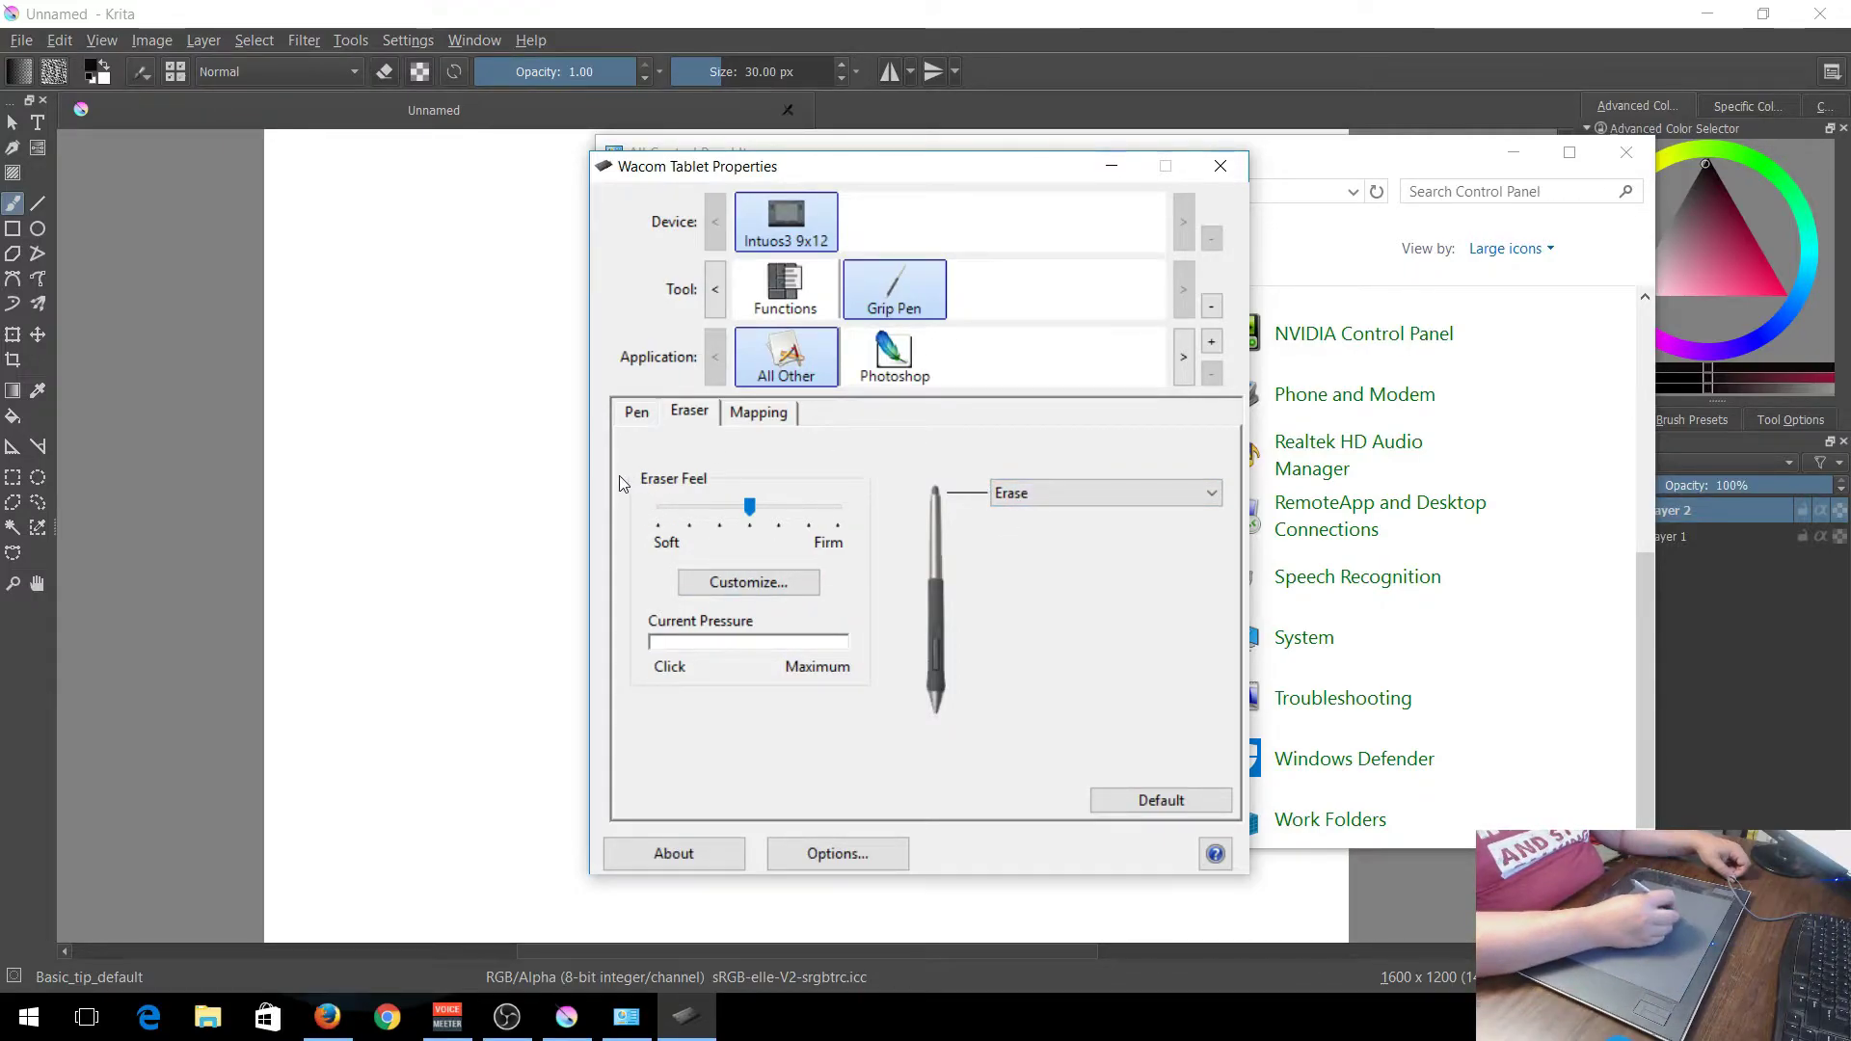
Return to the pen tip settings, and close Wacom Tablet Properties and the Control Panel.
{"action": "left_click", "coordinate": [632, 415]}
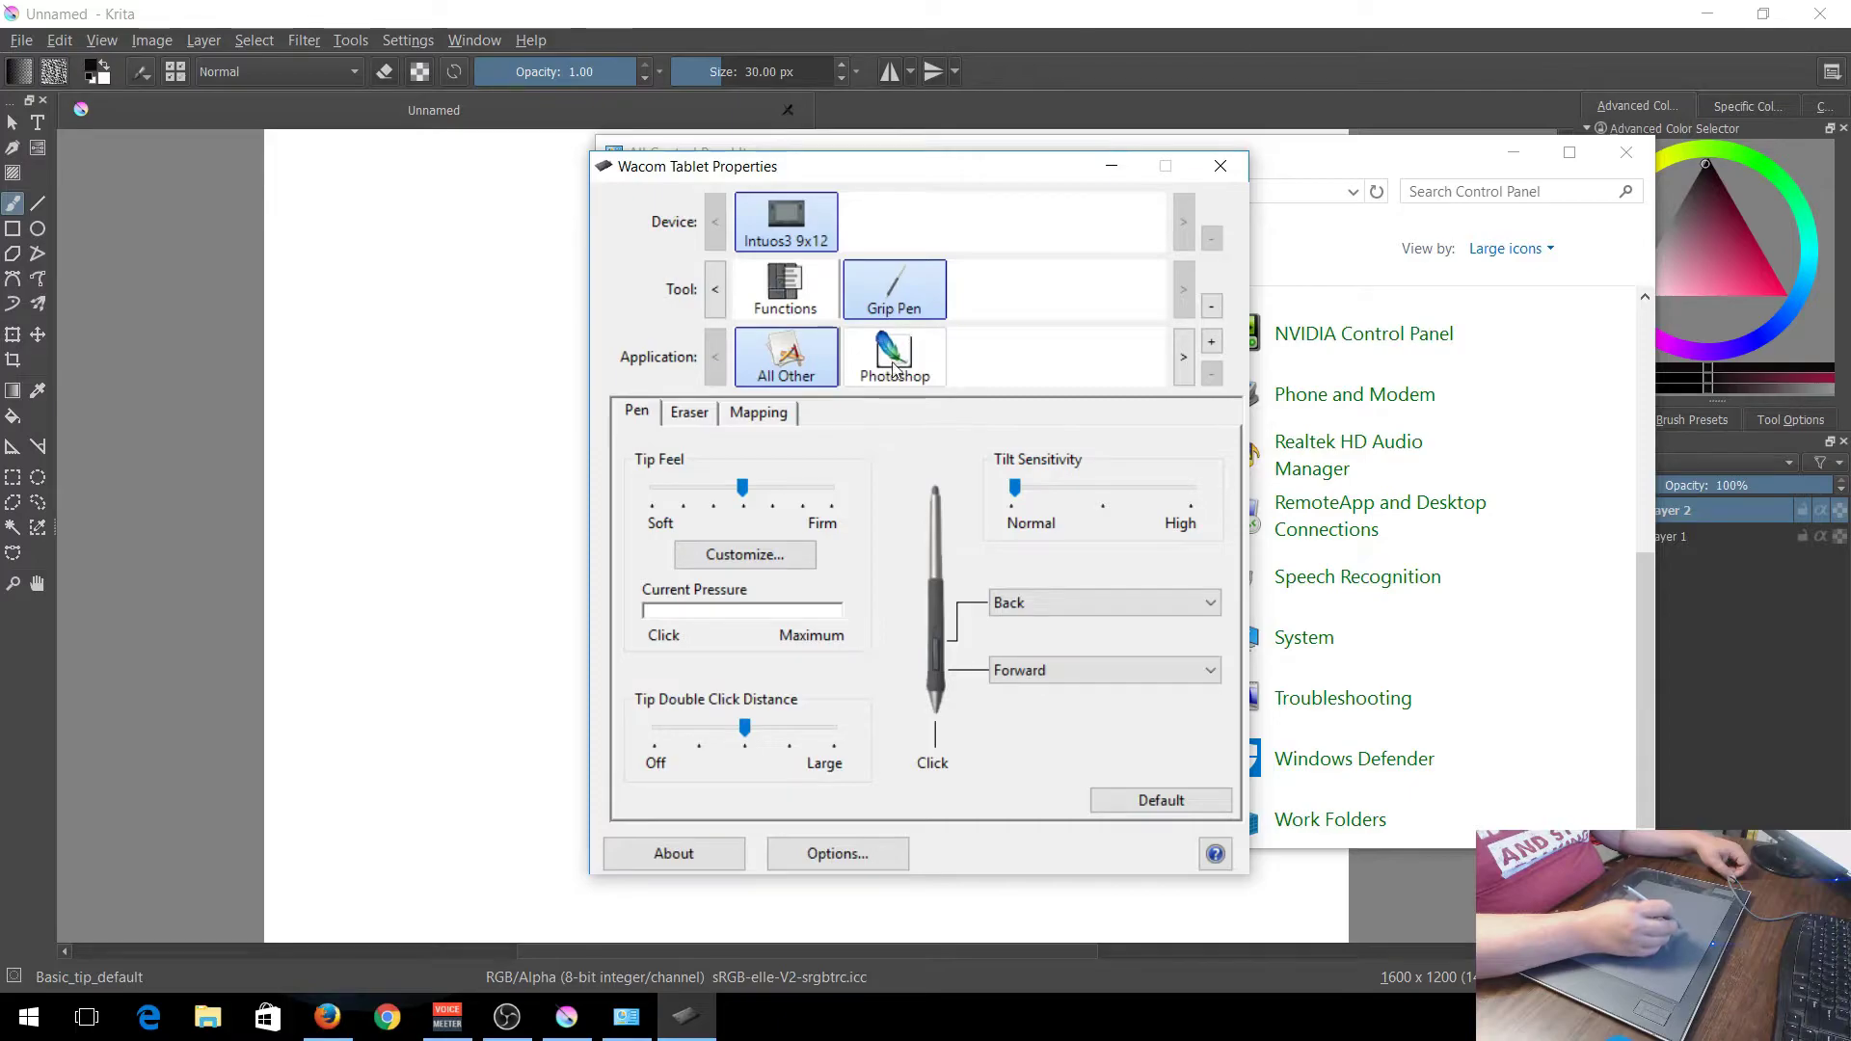
{"action": "left_click", "coordinate": [1221, 162]}
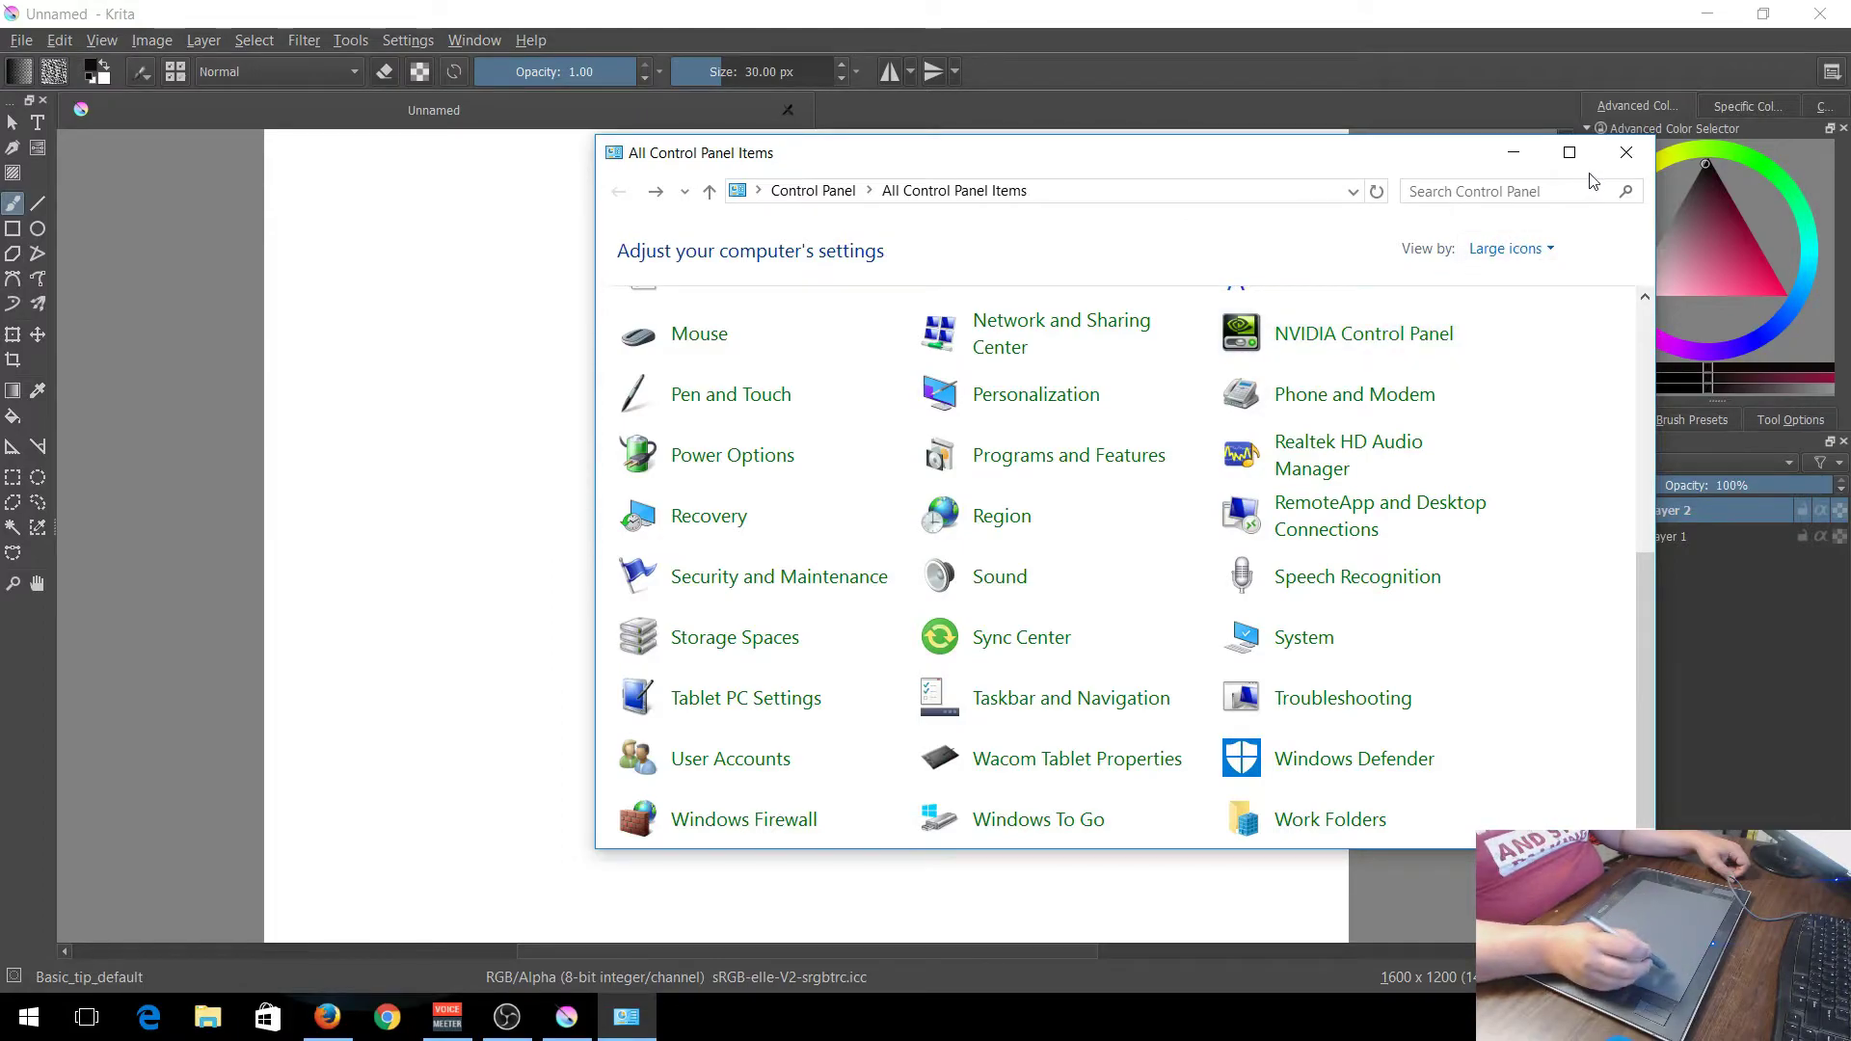
{"action": "left_click", "coordinate": [1627, 152]}
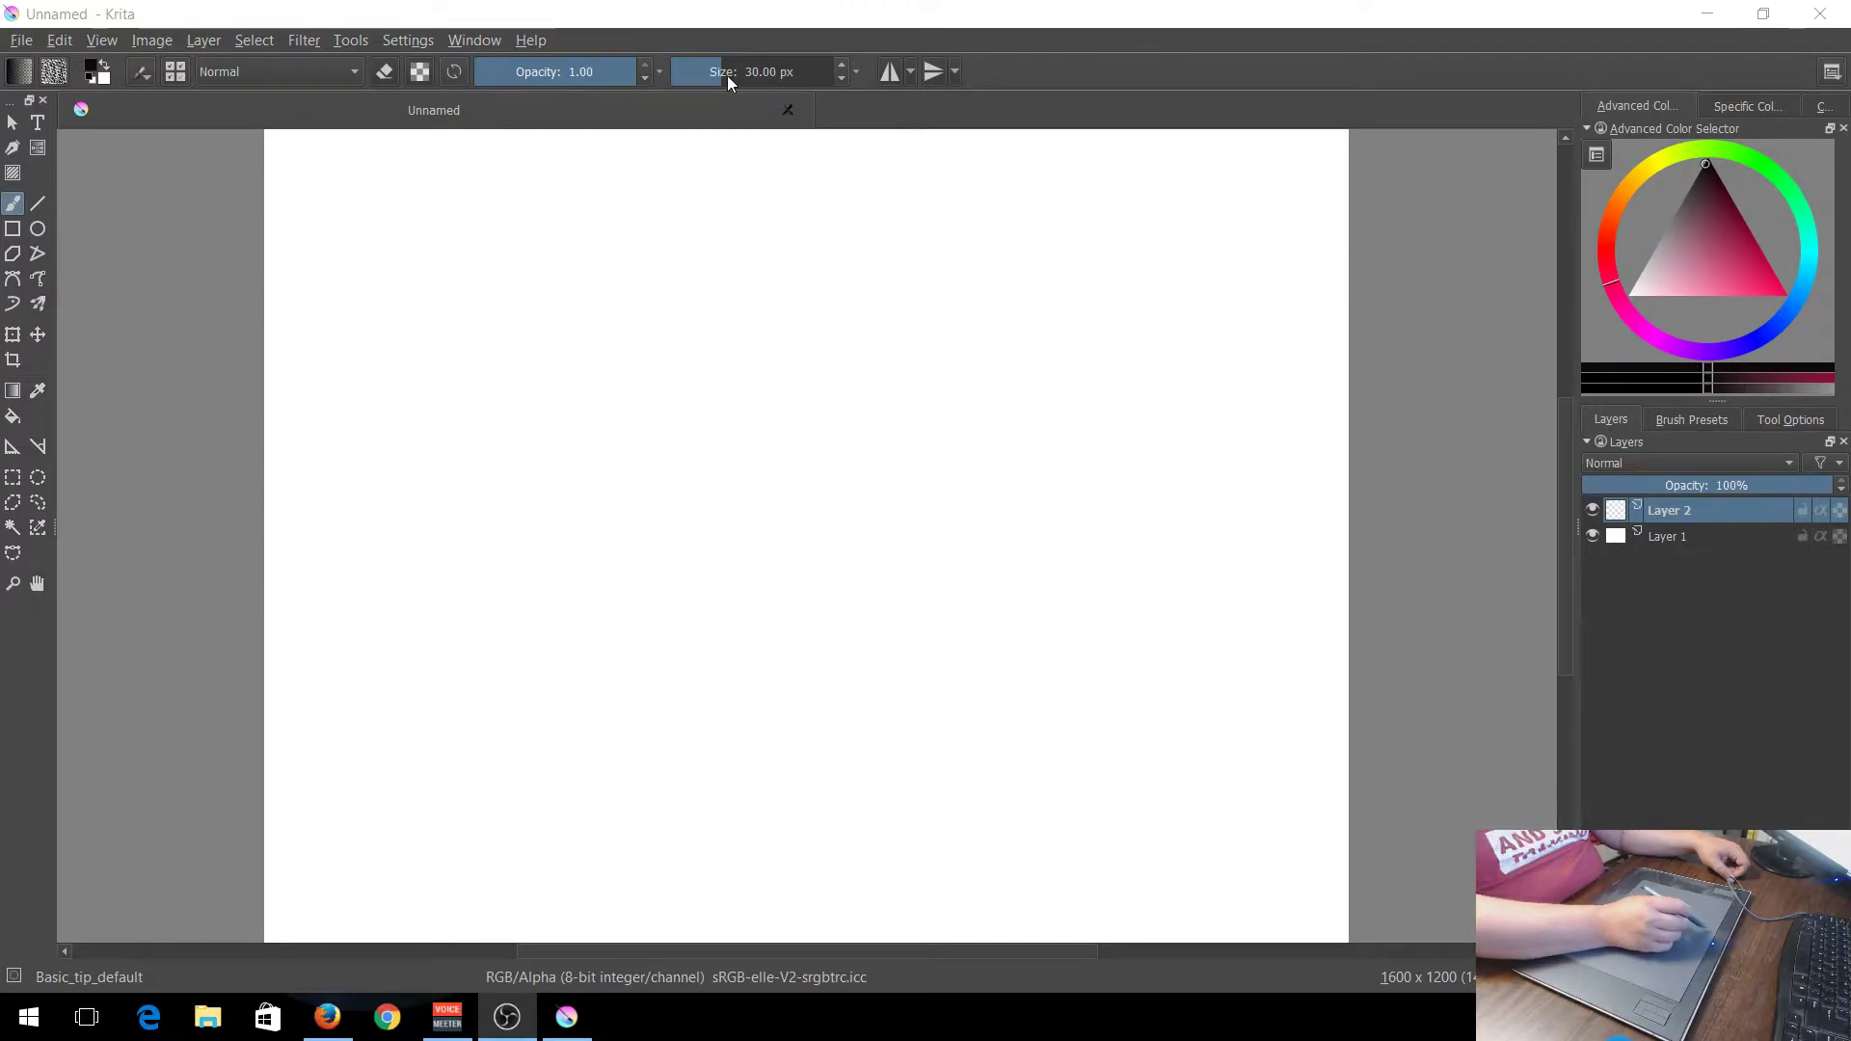
Set the brush size to 5.23 px and sketch light and heavy curves, a small loop and a shaded patch on Layer 2.
{"action": "left_click_drag", "start_coordinate": [722, 76], "coordinate": [703, 77]}
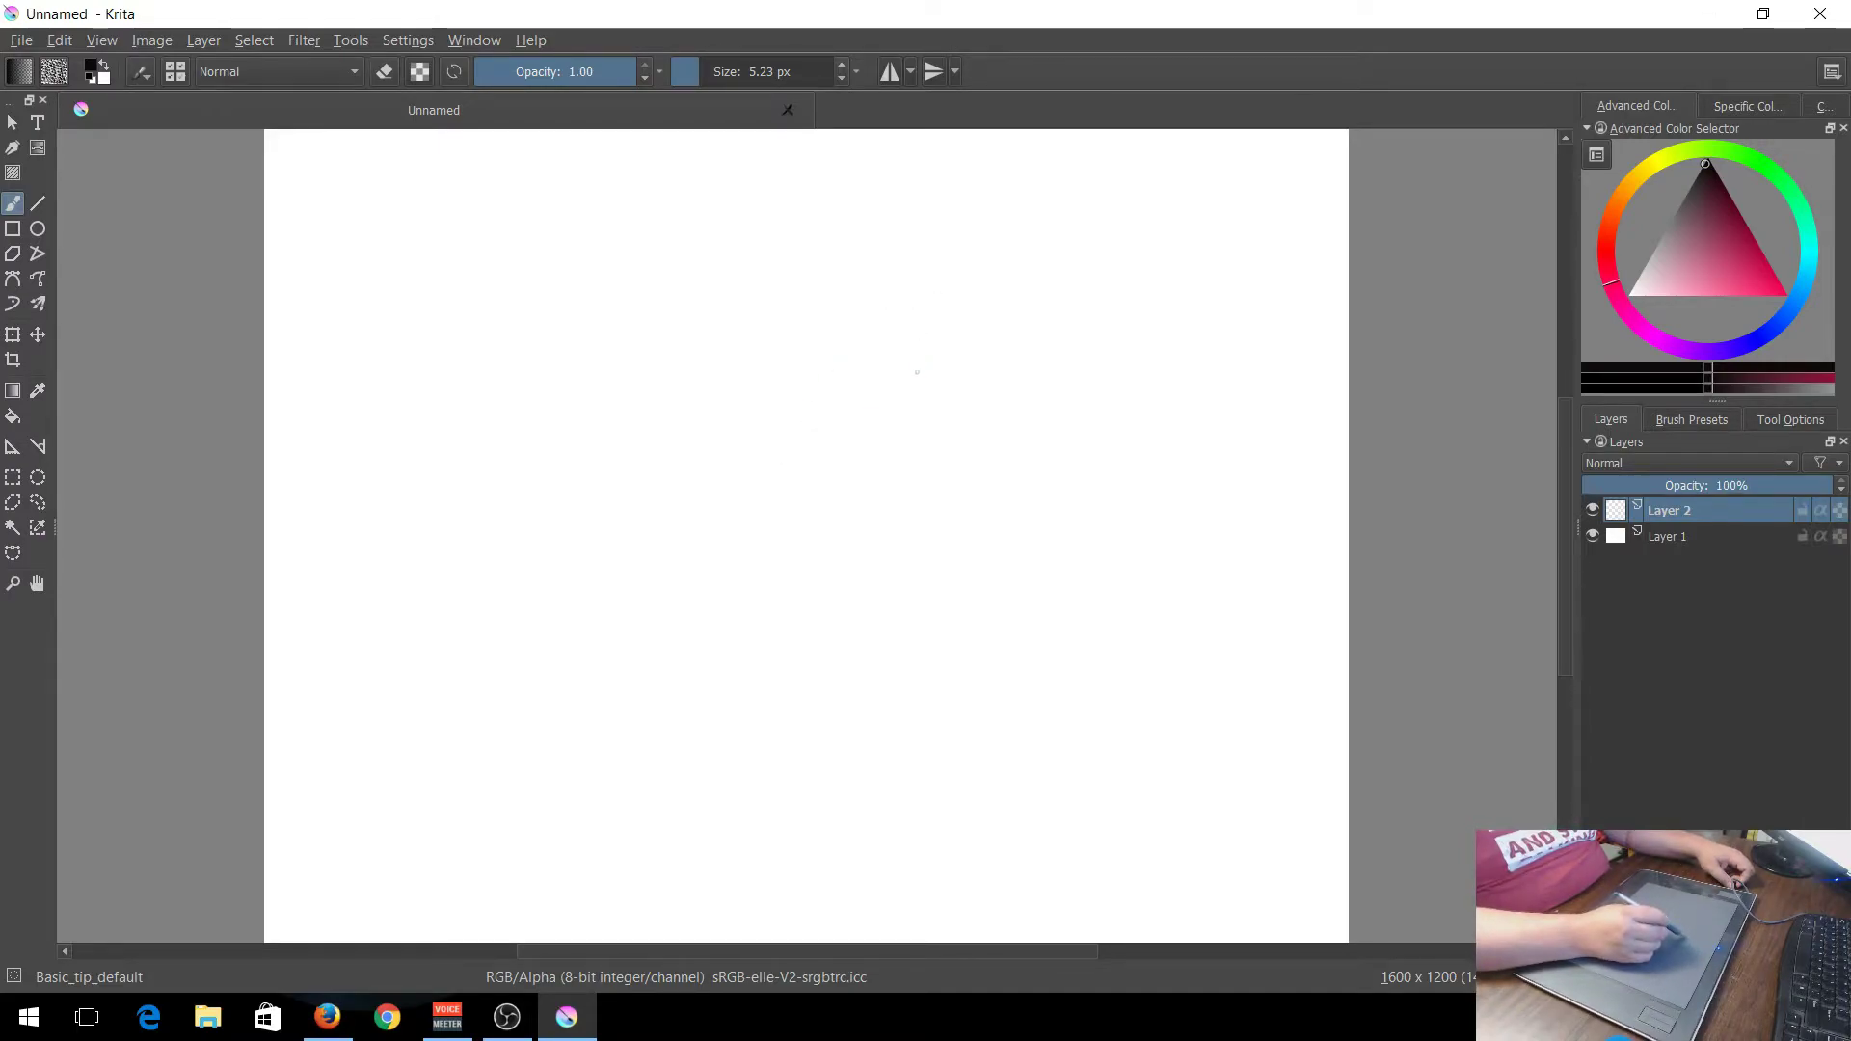
{"action": "left_click_drag", "start_coordinate": [889, 386], "coordinate": [995, 338]}
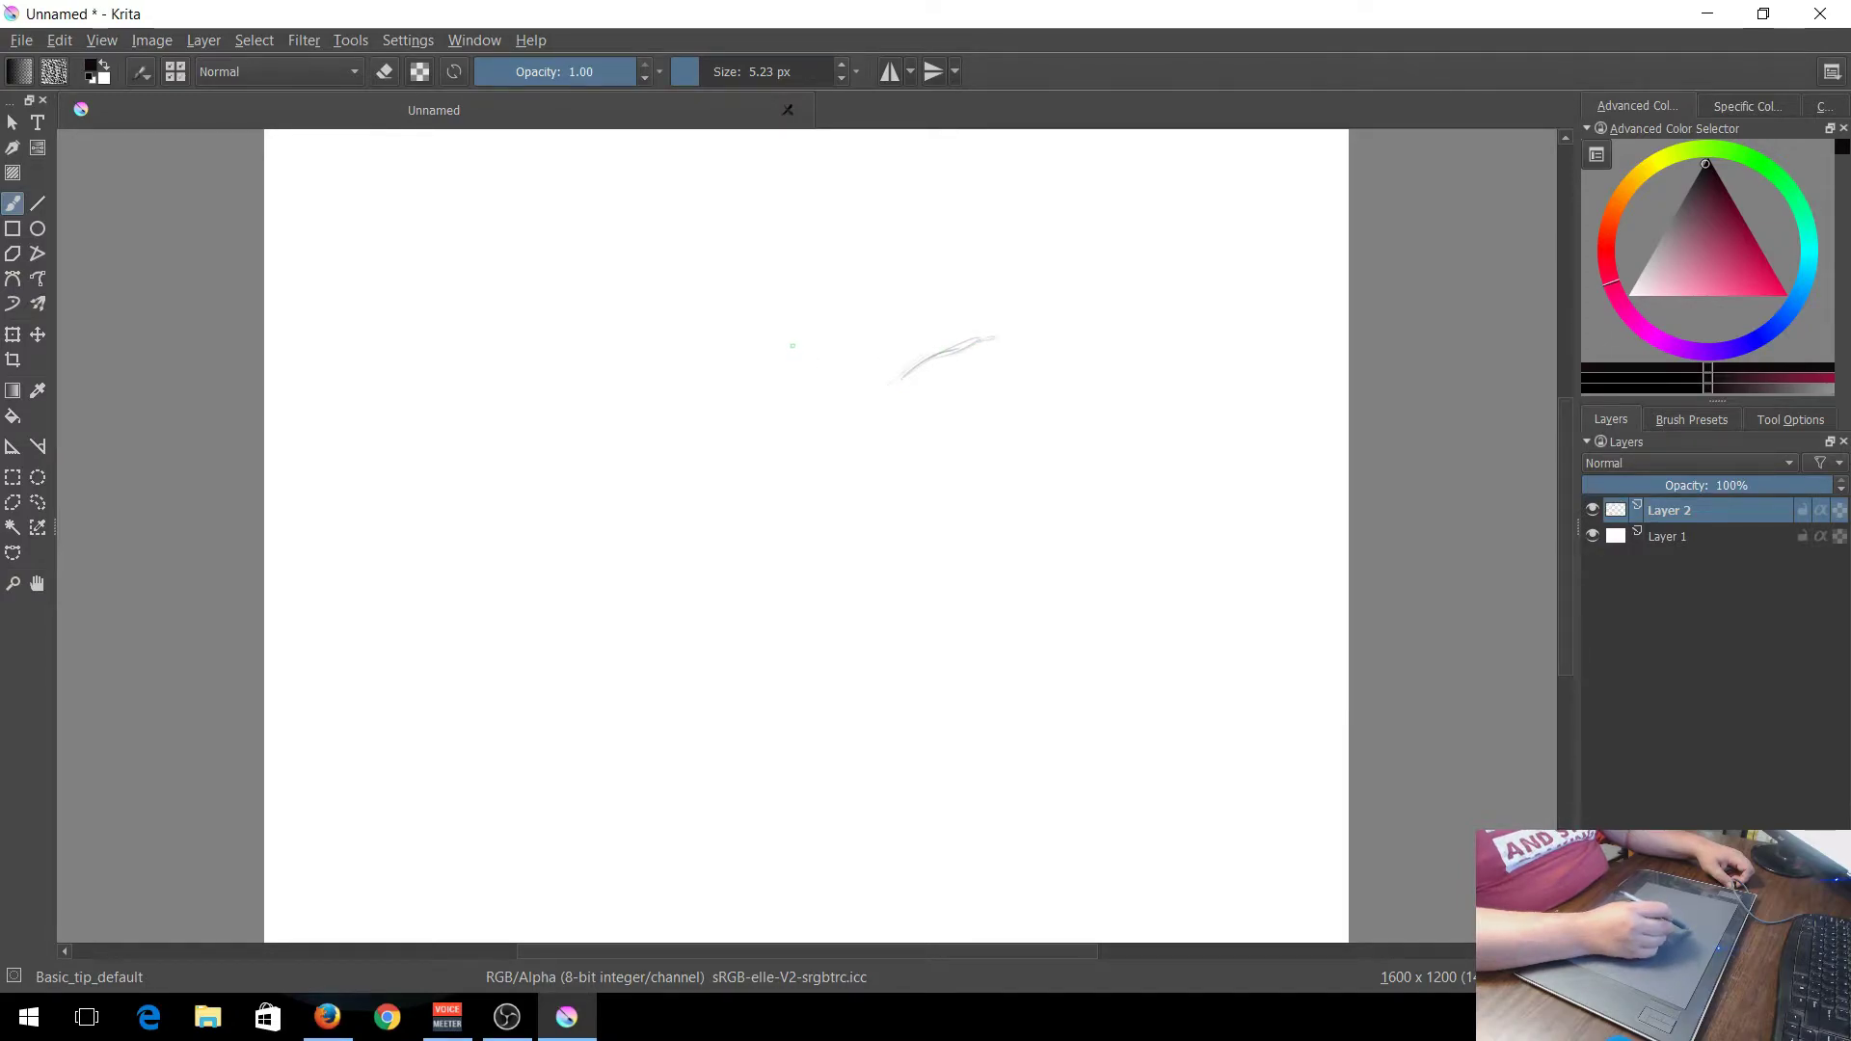
{"action": "mouse_move", "coordinate": [835, 316]}
{"action": "left_mouse_down"}
{"action": "mouse_move", "coordinate": [969, 289]}
{"action": "mouse_move", "coordinate": [1022, 313]}
{"action": "mouse_move", "coordinate": [1024, 384]}
{"action": "mouse_move", "coordinate": [928, 444]}
{"action": "mouse_move", "coordinate": [925, 417]}
{"action": "mouse_move", "coordinate": [954, 432]}
{"action": "left_mouse_up"}
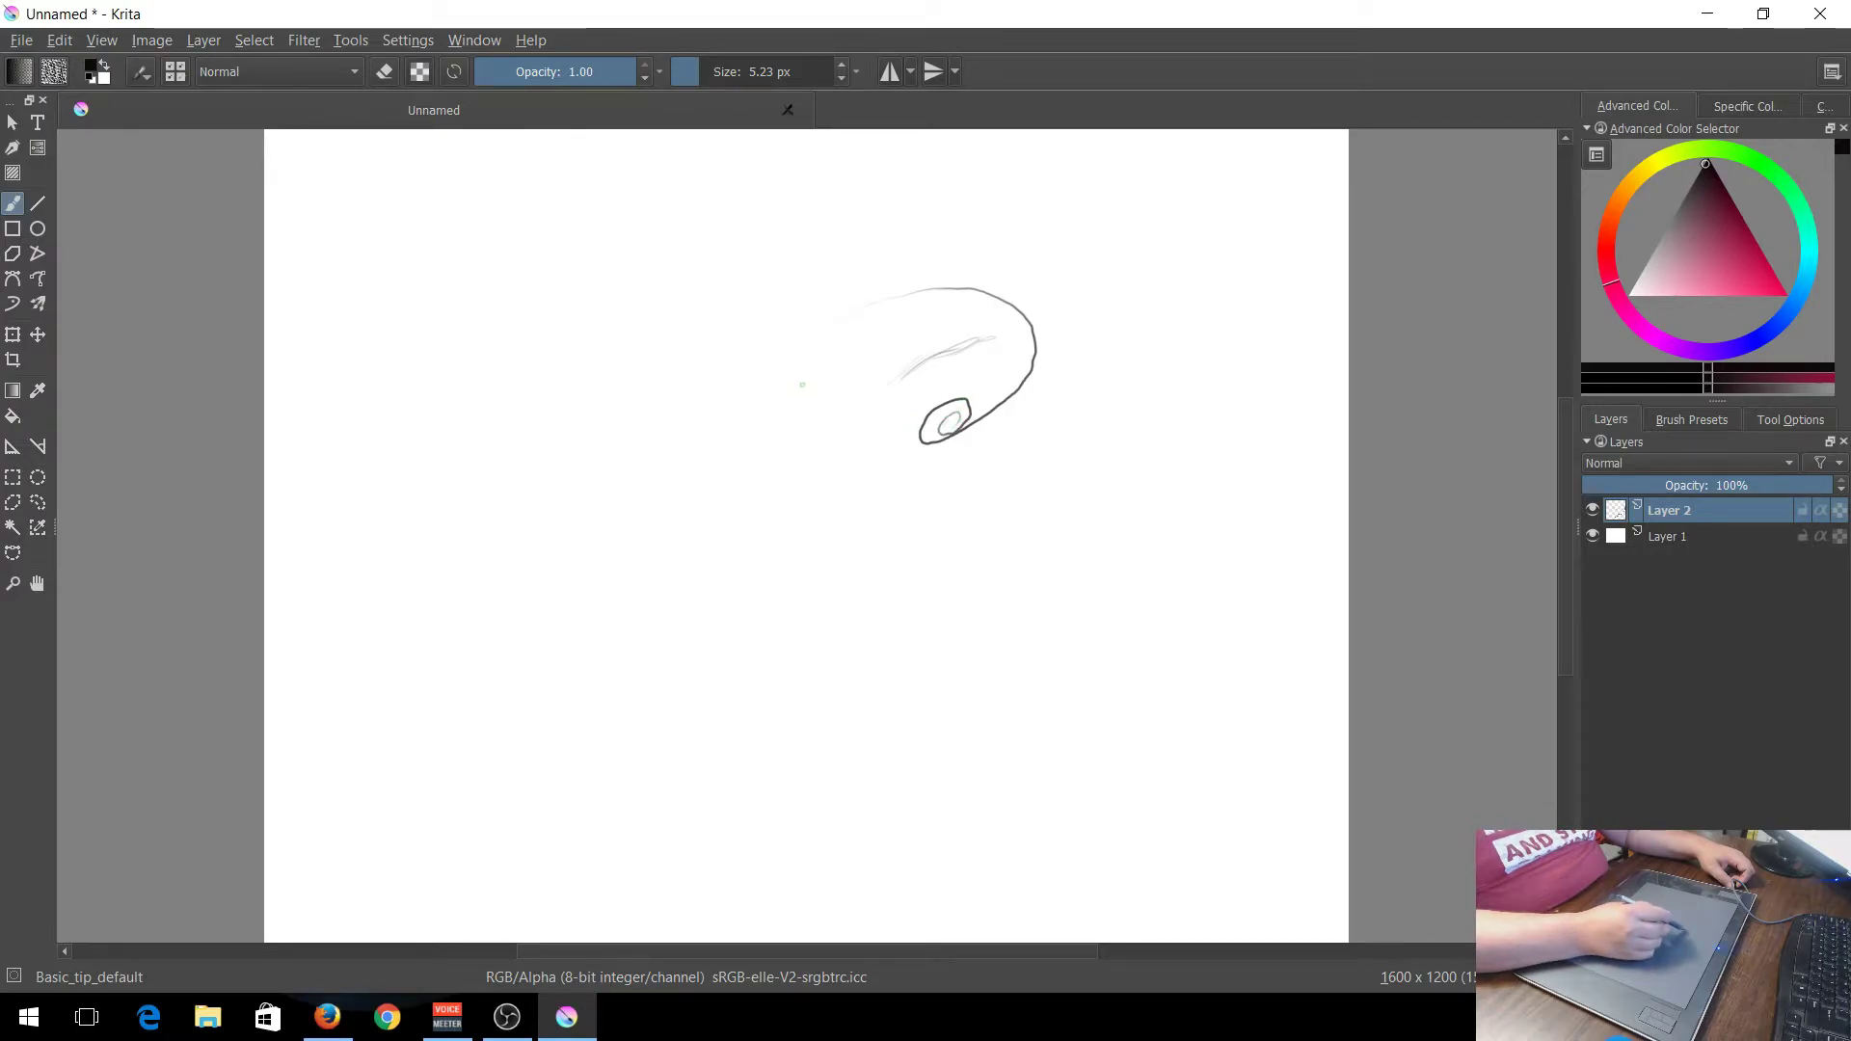
{"action": "mouse_move", "coordinate": [787, 358]}
{"action": "left_mouse_down"}
{"action": "mouse_move", "coordinate": [760, 412]}
{"action": "mouse_move", "coordinate": [777, 413]}
{"action": "left_mouse_up"}
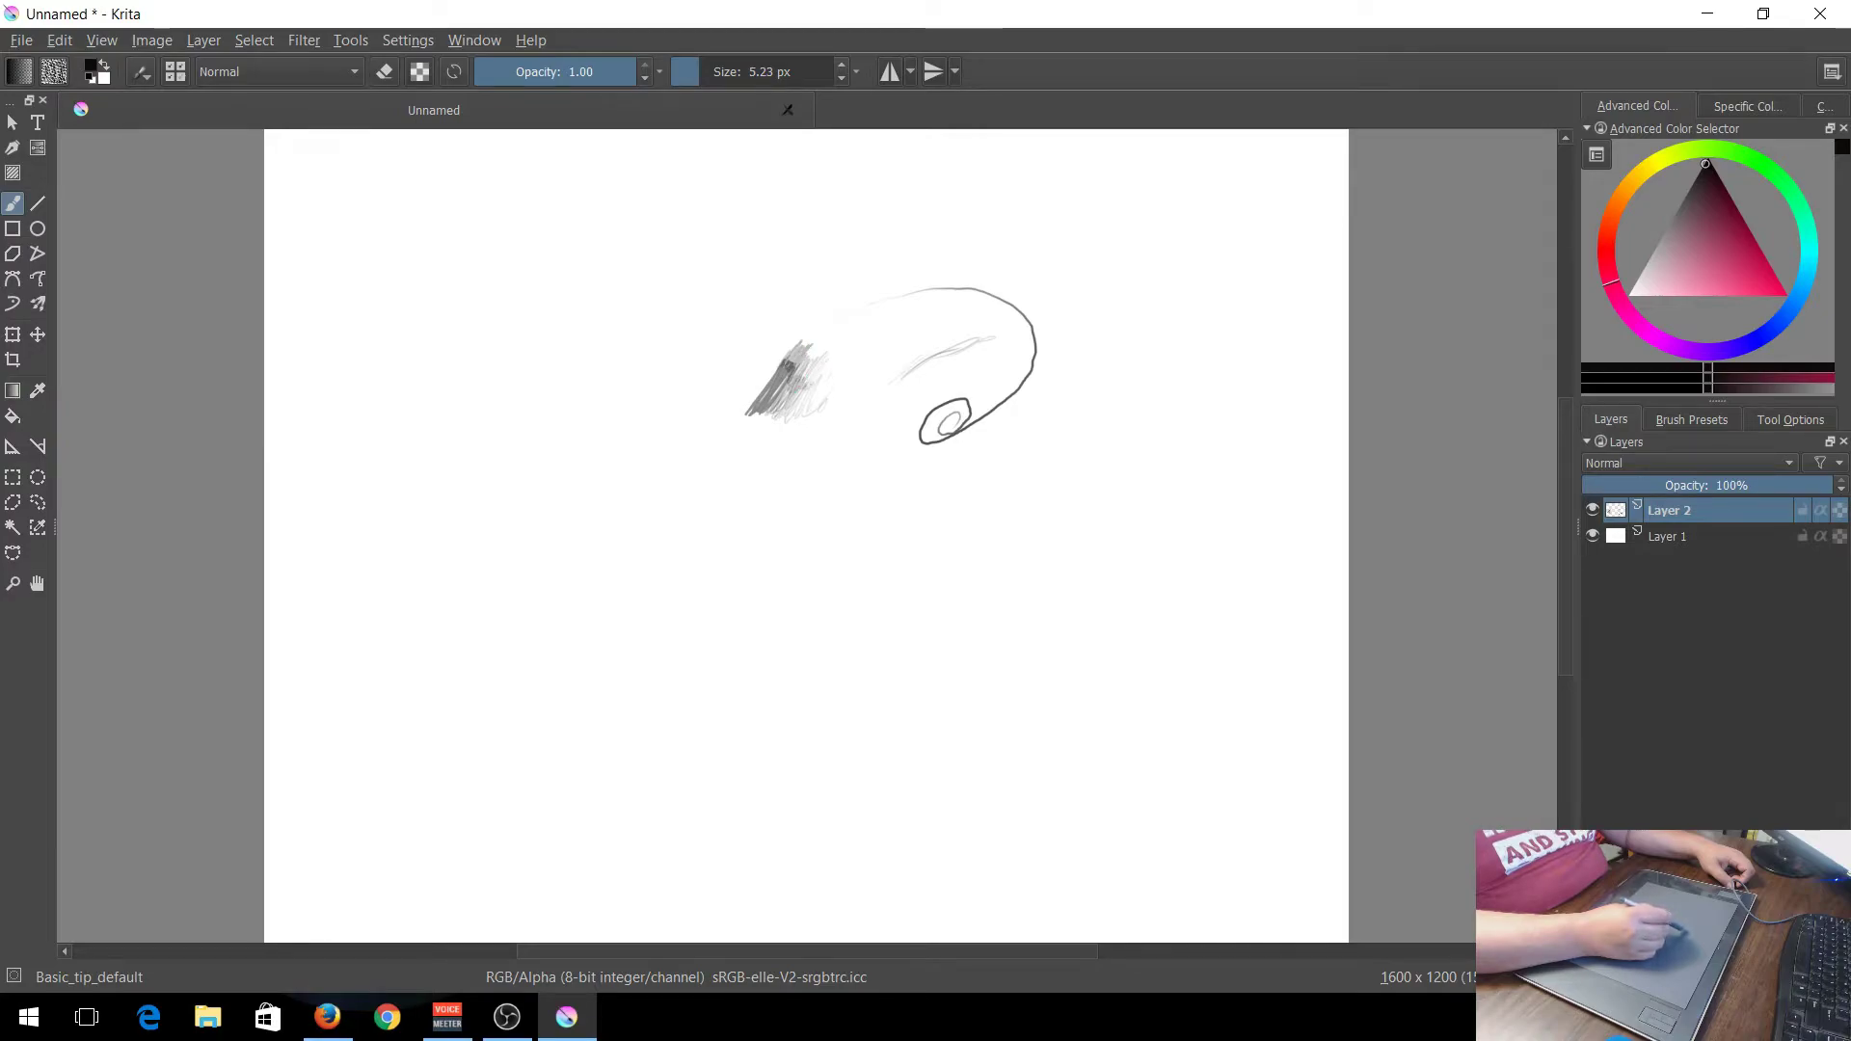
{"action": "mouse_move", "coordinate": [827, 356]}
{"action": "left_mouse_down"}
{"action": "mouse_move", "coordinate": [839, 420]}
{"action": "mouse_move", "coordinate": [783, 440]}
{"action": "left_mouse_up"}
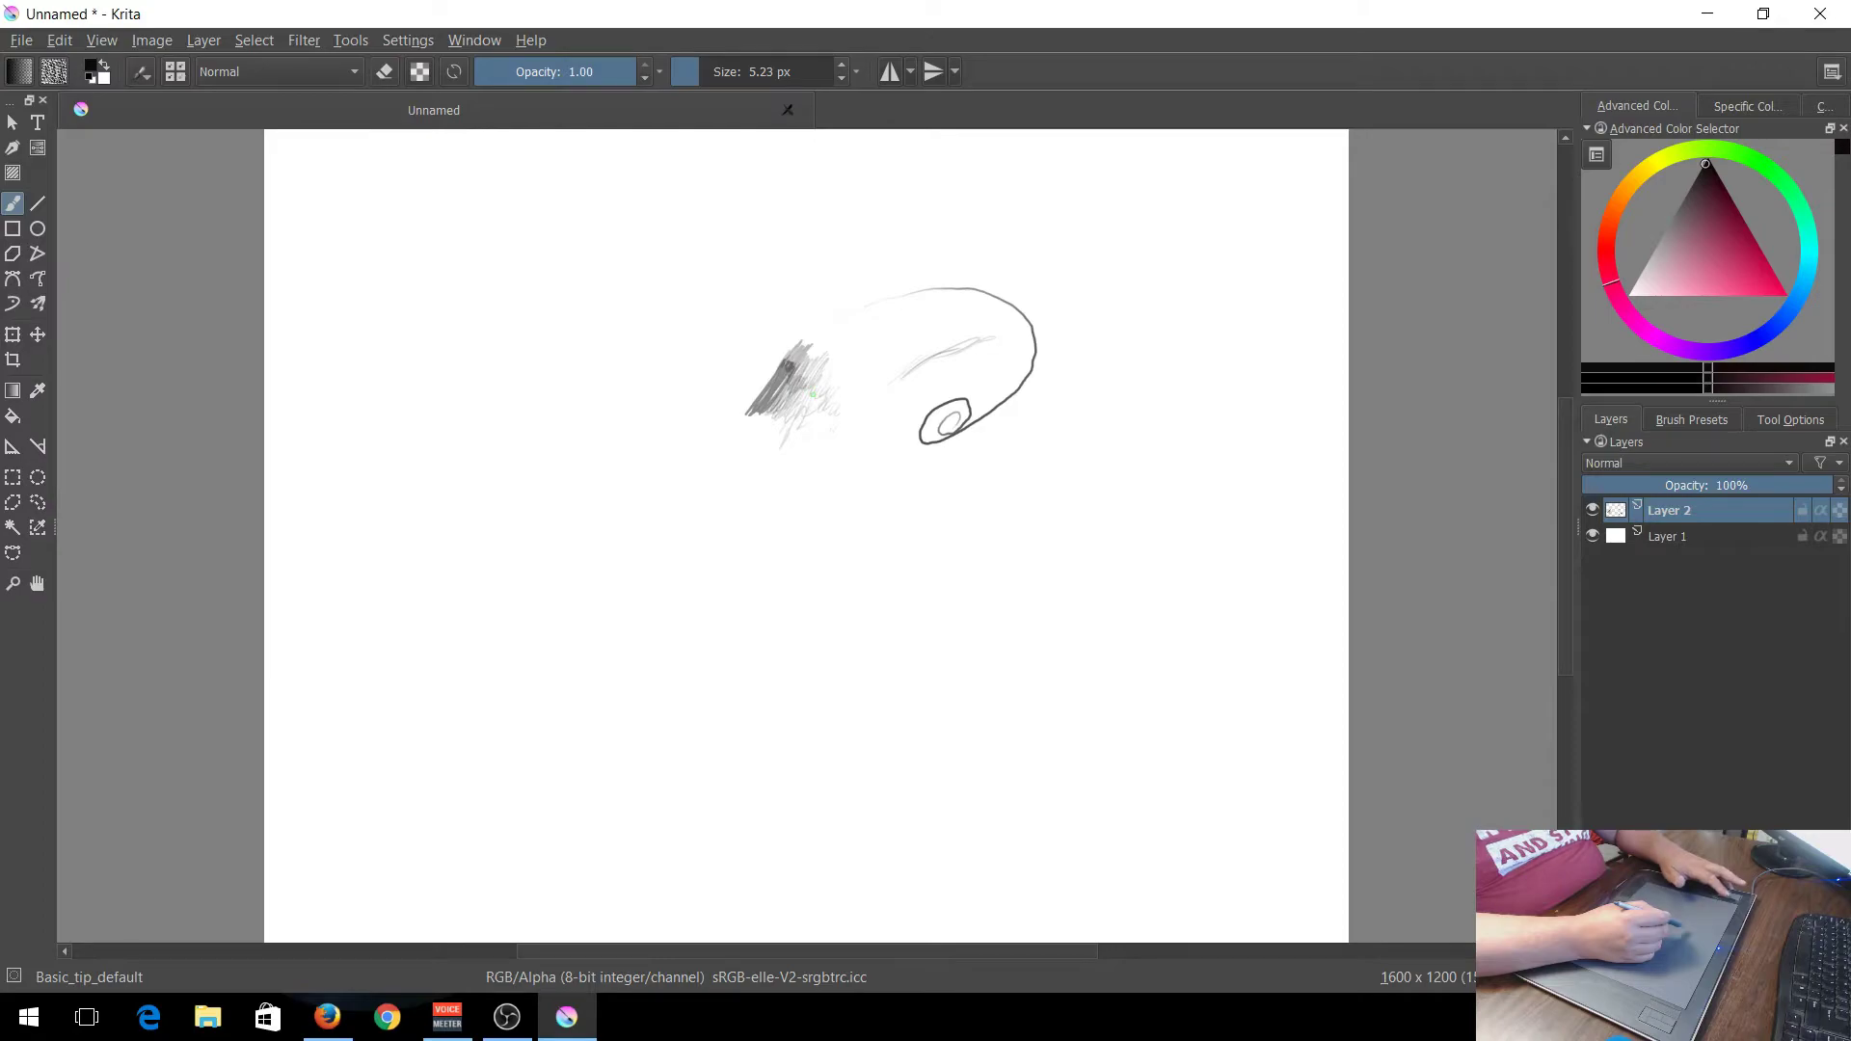
Add a small stroke to the shaded patch and handwrite "Detail" at a slant between the patch and the curves.
{"action": "key", "text": "plus"}
{"action": "key", "text": "plus"}
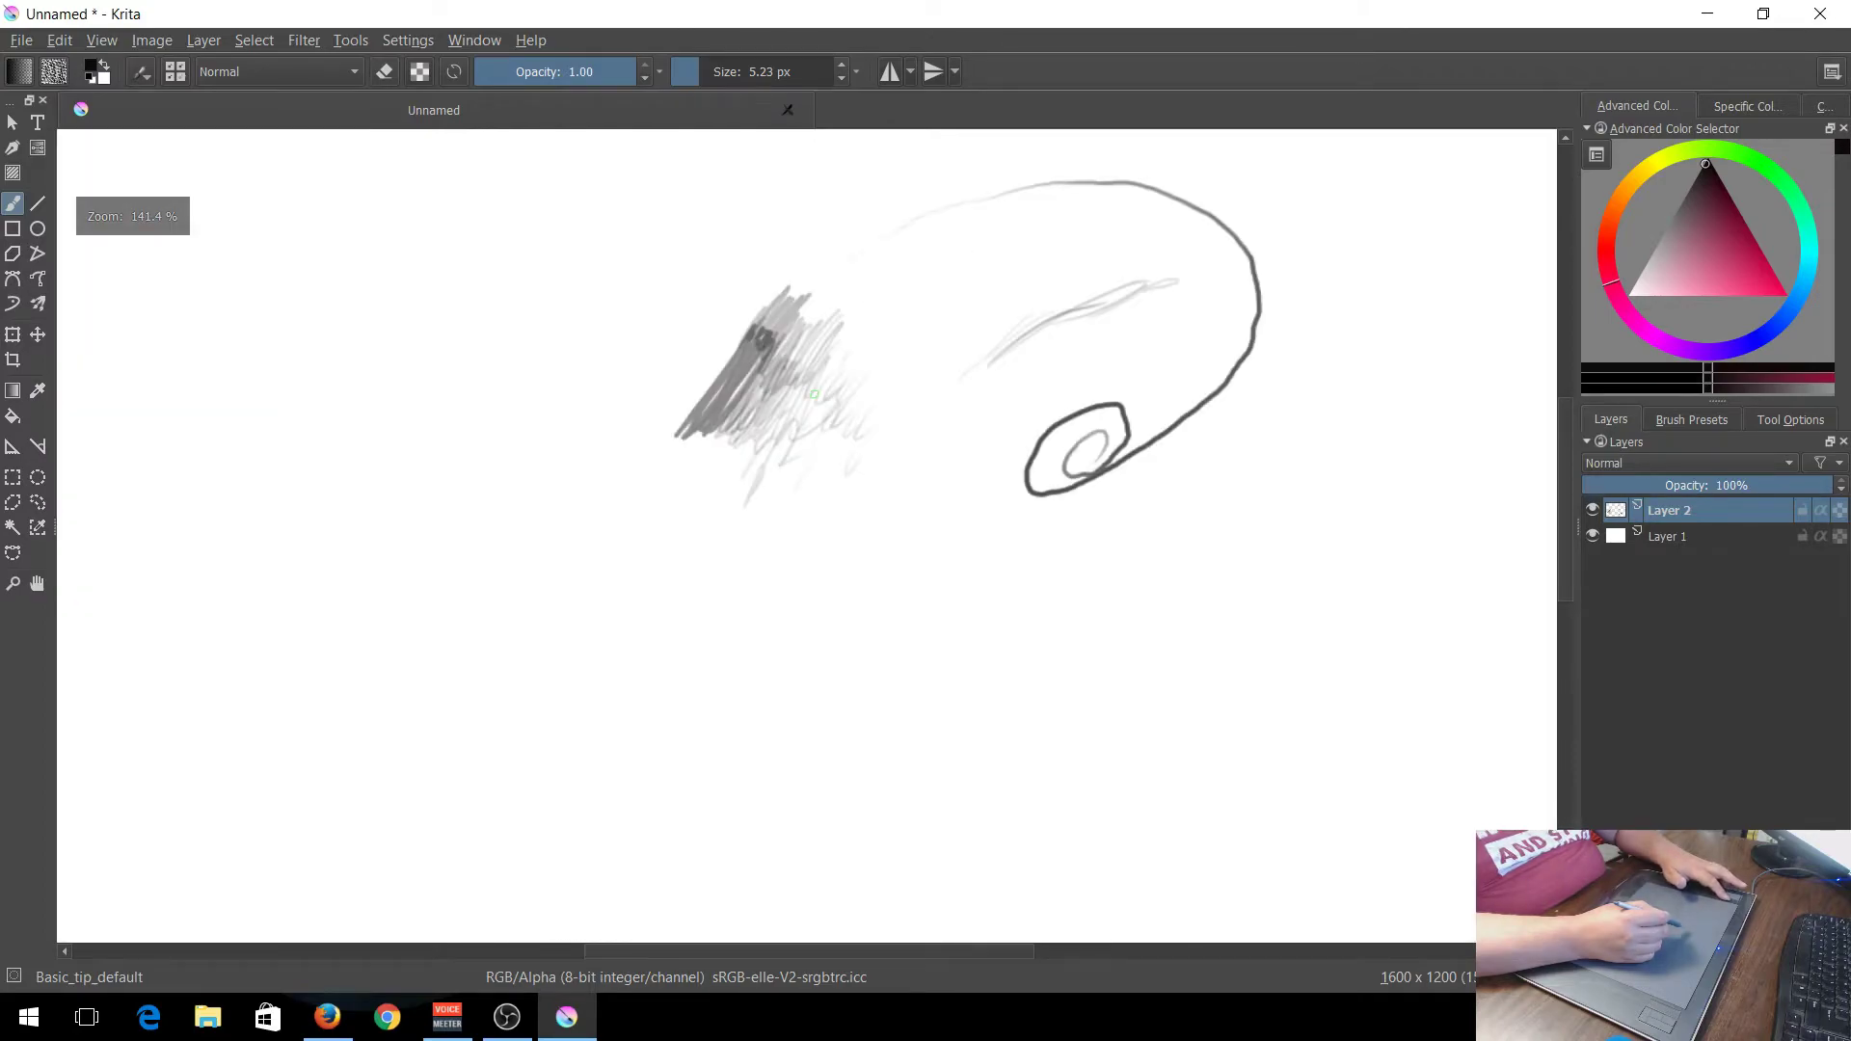
{"action": "key", "text": "minus"}
{"action": "key", "text": "minus"}
{"action": "key", "text": "minus"}
{"action": "key", "text": "plus"}
{"action": "key", "text": "plus"}
{"action": "key", "text": "plus"}
{"action": "key", "text": "plus"}
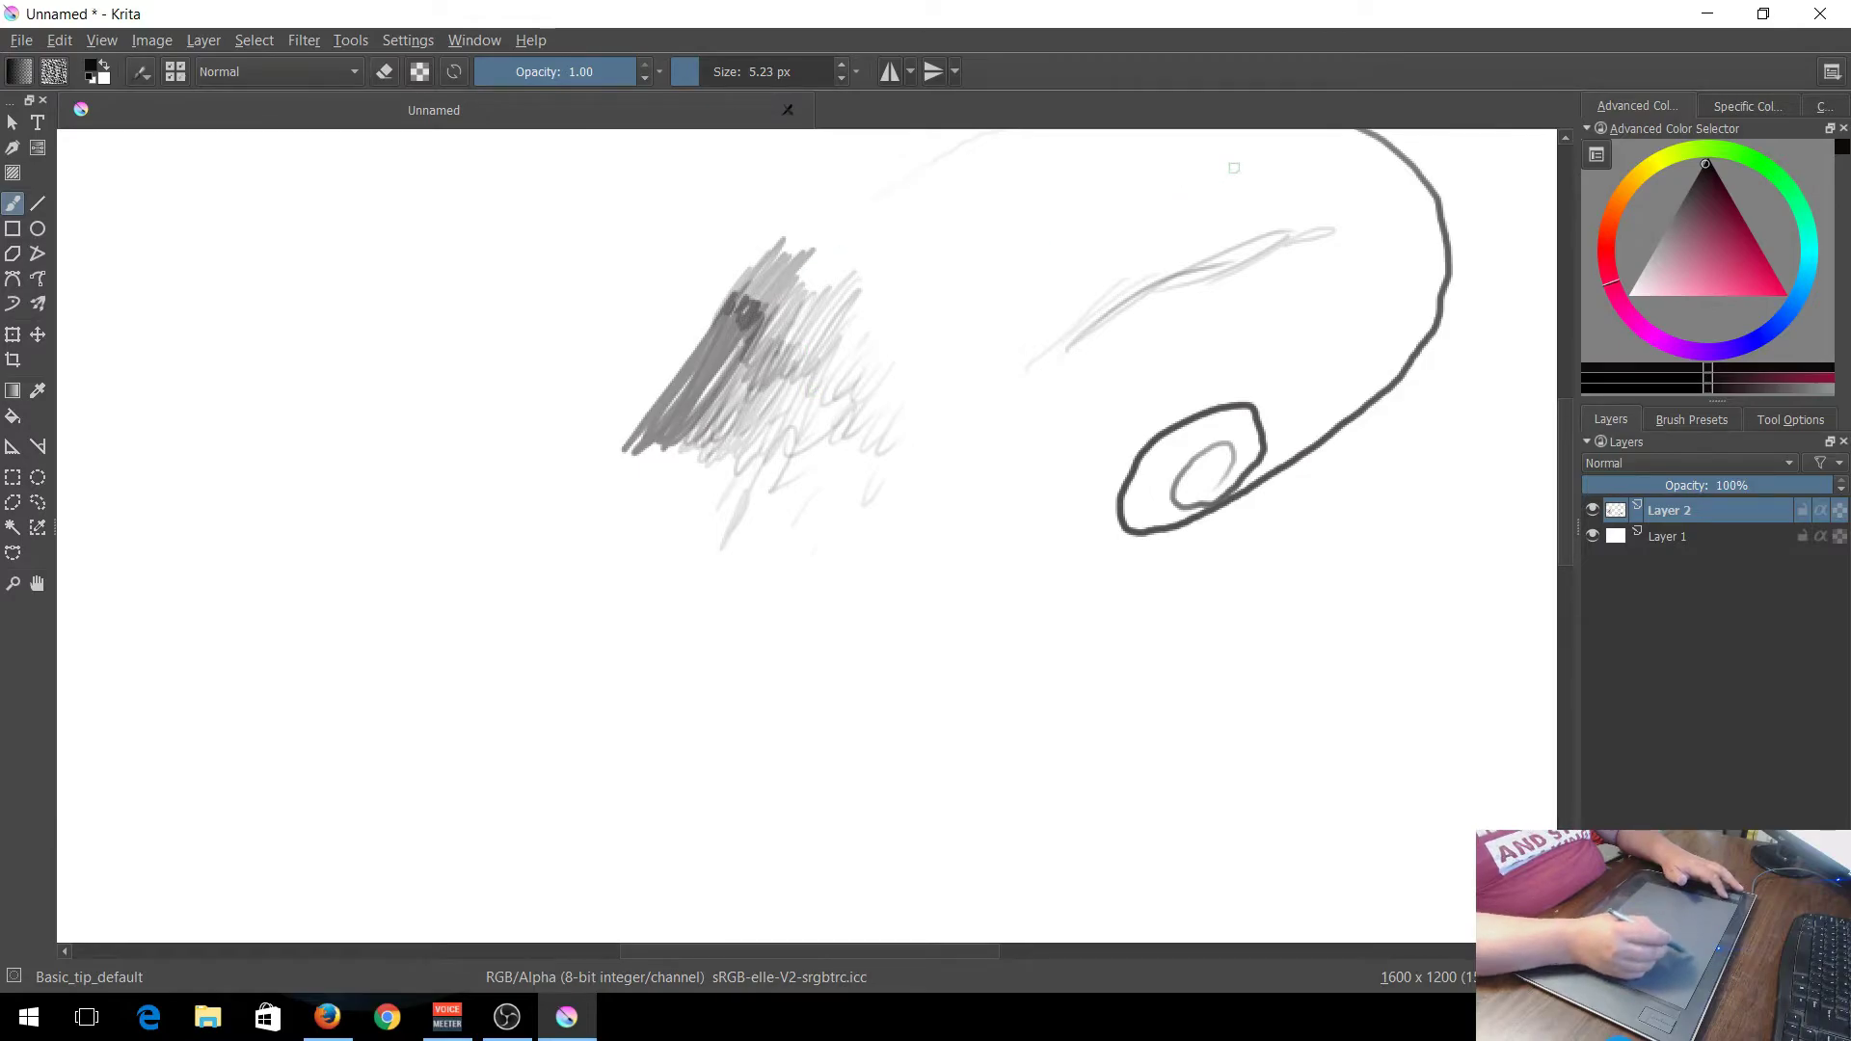
{"action": "mouse_move", "coordinate": [887, 415]}
{"action": "left_mouse_down"}
{"action": "mouse_move", "coordinate": [866, 451]}
{"action": "mouse_move", "coordinate": [898, 377]}
{"action": "left_mouse_up"}
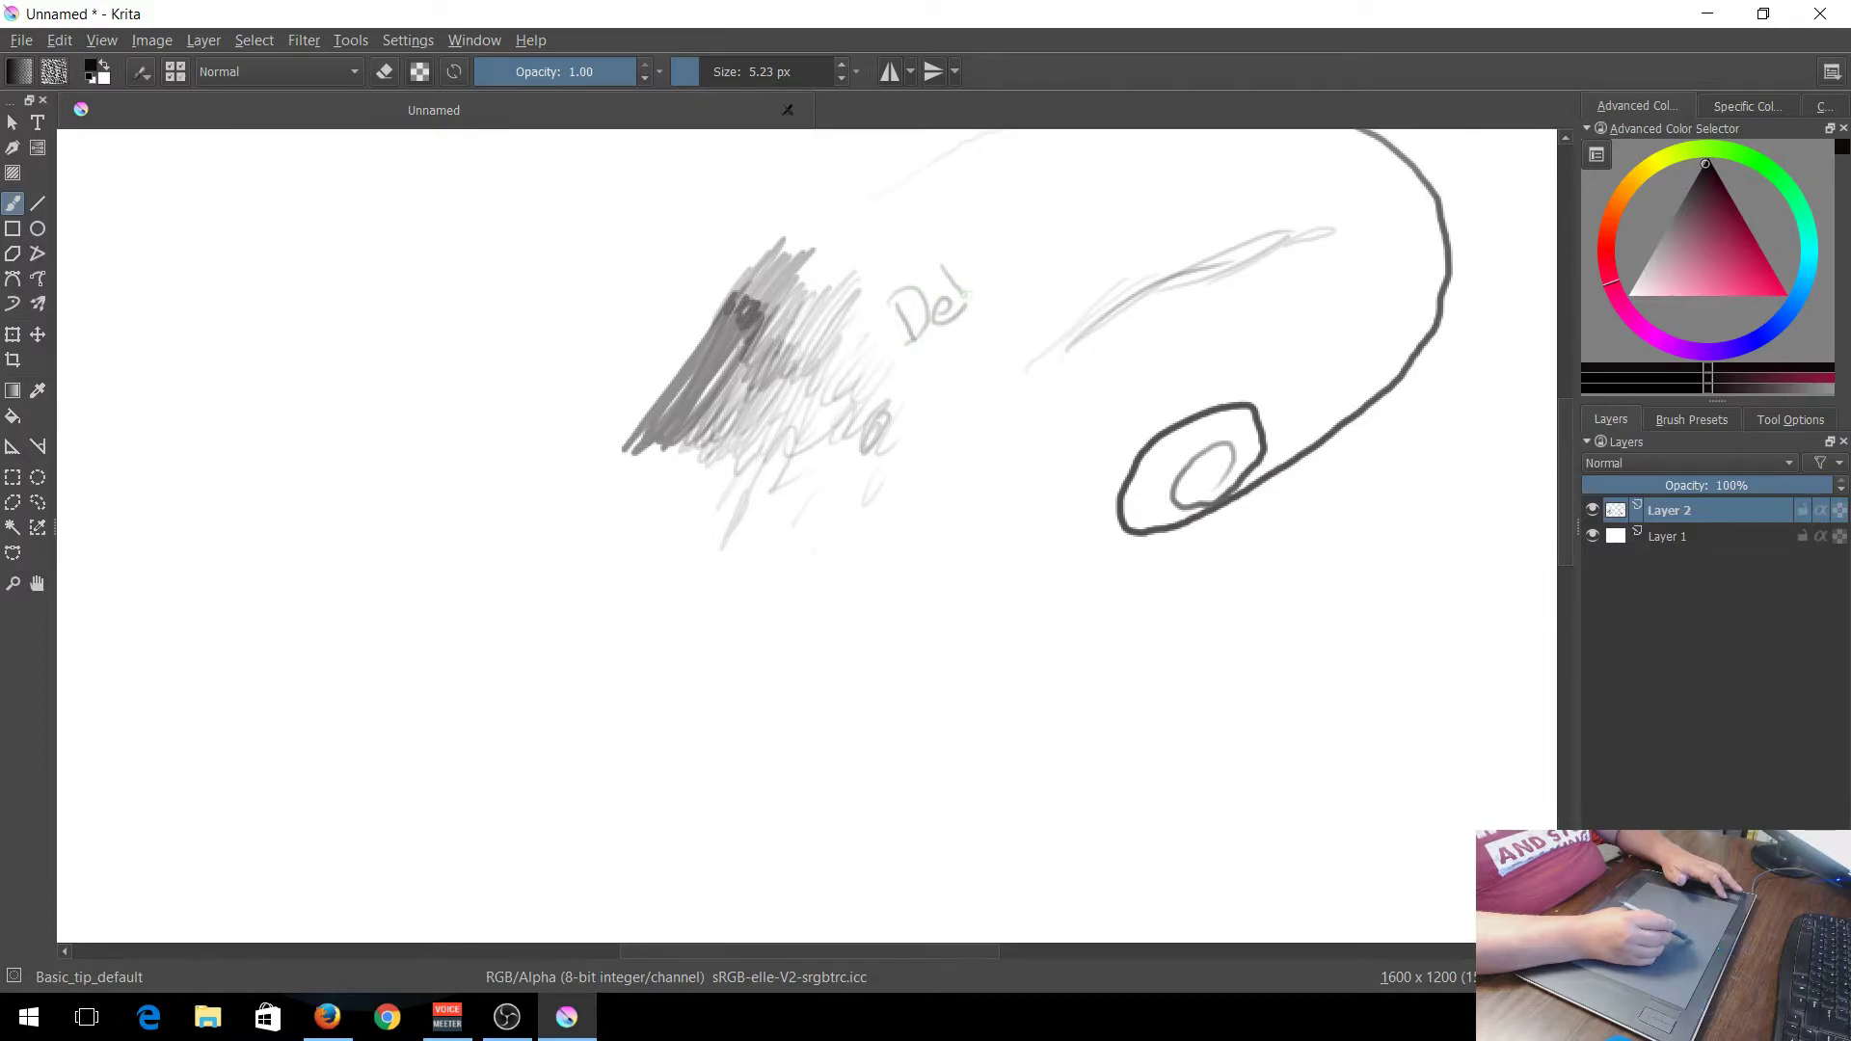
{"action": "left_click_drag", "start_coordinate": [985, 273], "coordinate": [1003, 280]}
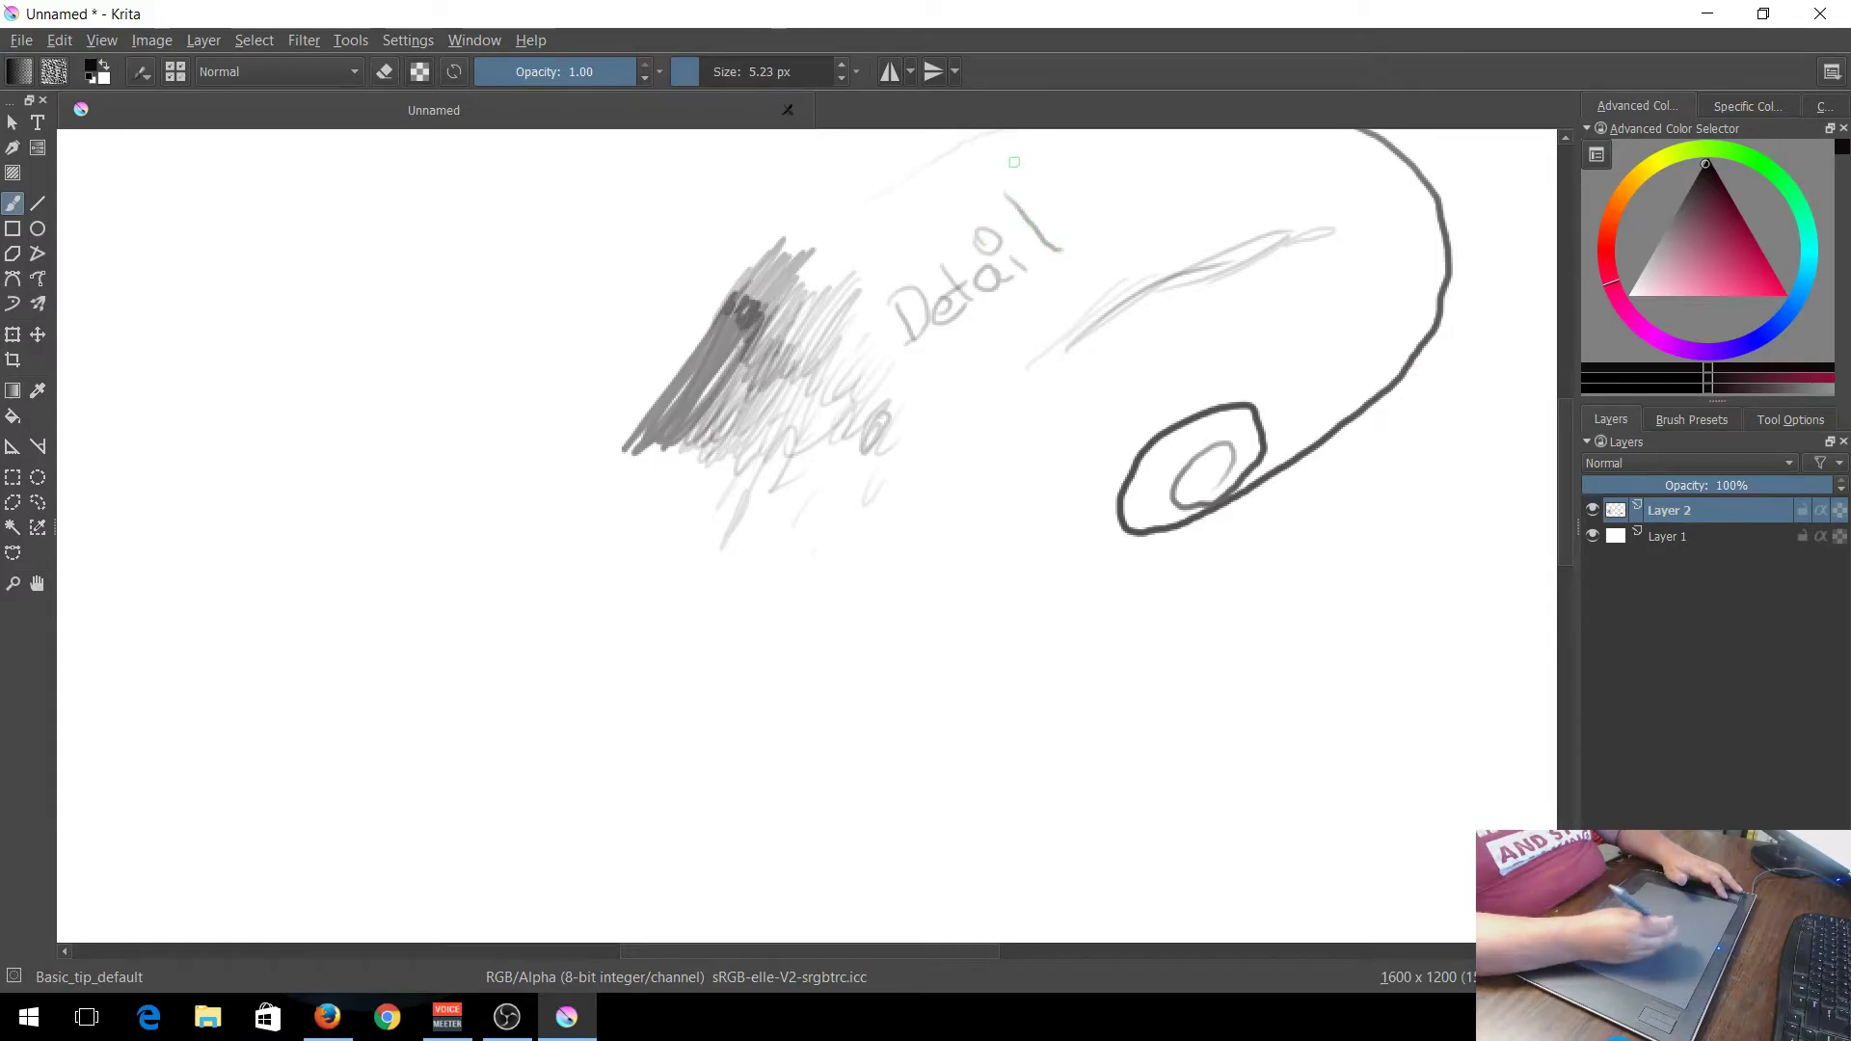
Erase the shaded patch, the "Detail" lettering and the curves on Layer 2 with the 50 px Eraser_circle, and return to the Basic_tip_default brush.
{"action": "key", "text": "e"}
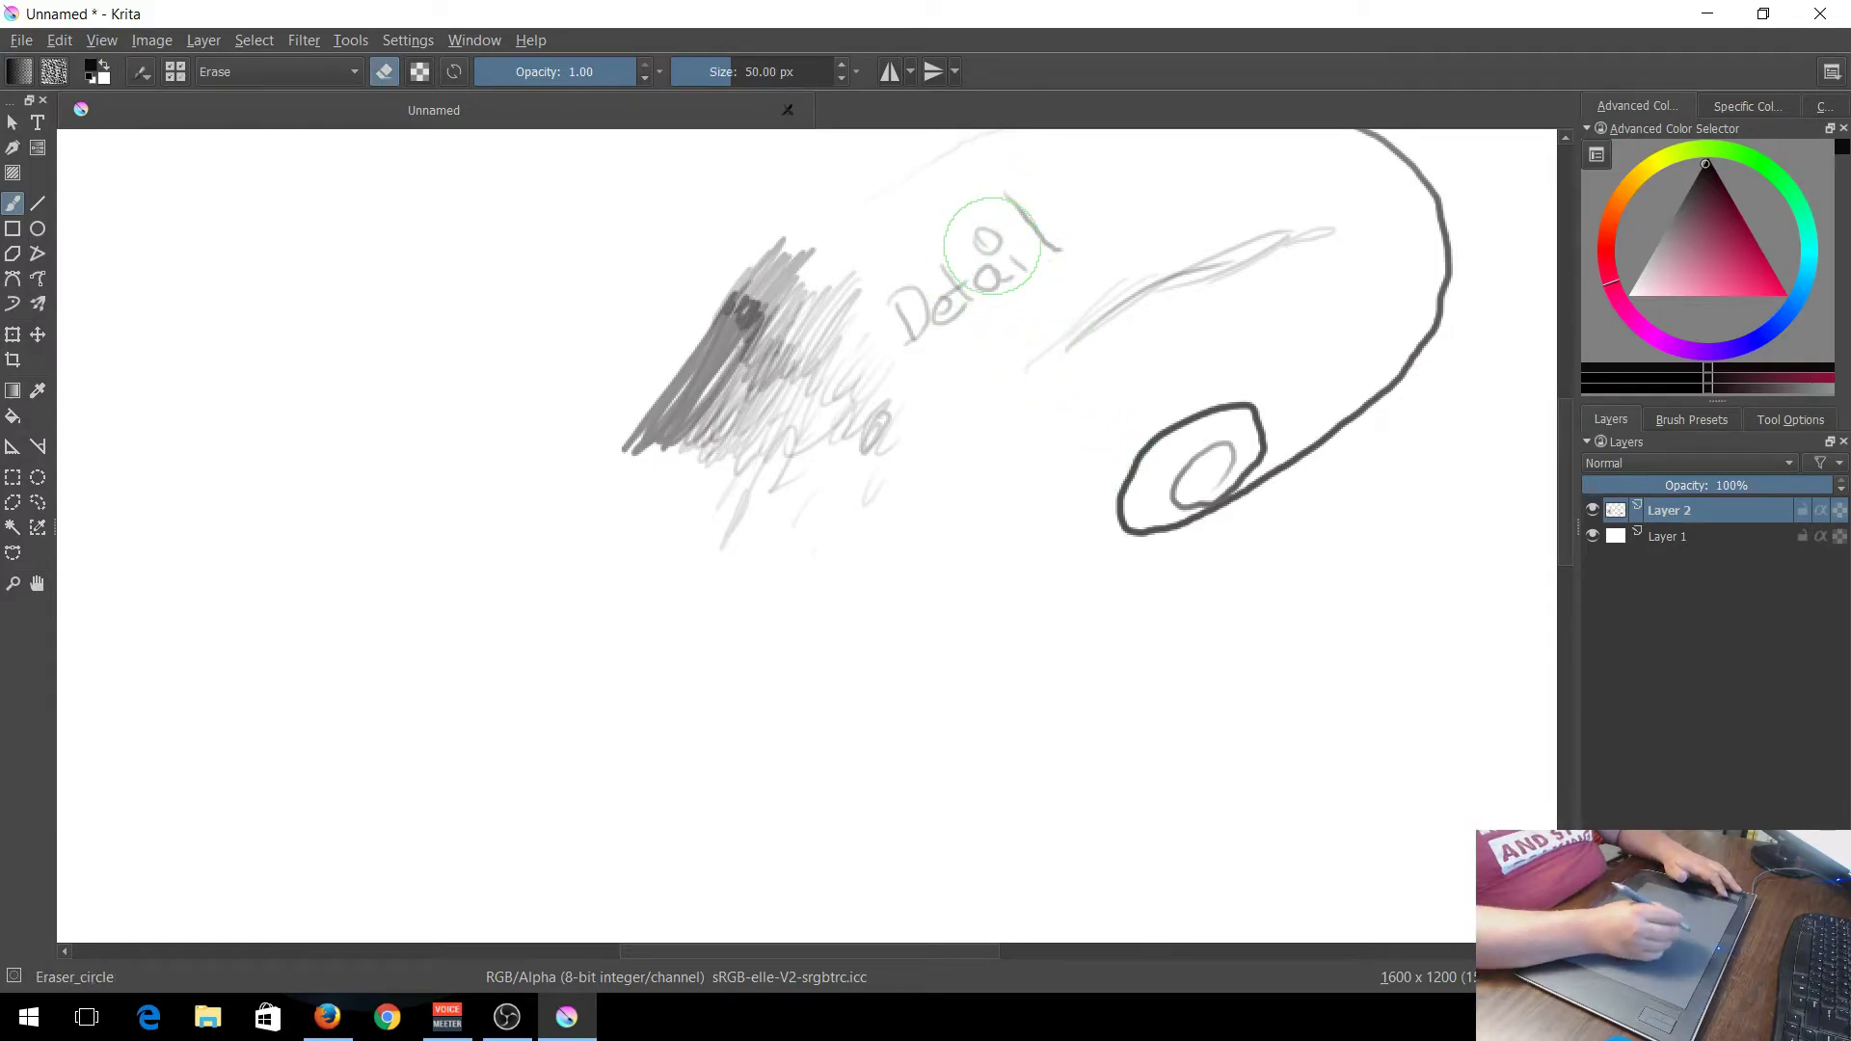
{"action": "mouse_move", "coordinate": [989, 270]}
{"action": "left_mouse_down"}
{"action": "mouse_move", "coordinate": [899, 323]}
{"action": "mouse_move", "coordinate": [1026, 193]}
{"action": "mouse_move", "coordinate": [927, 251]}
{"action": "mouse_move", "coordinate": [881, 318]}
{"action": "mouse_move", "coordinate": [811, 234]}
{"action": "mouse_move", "coordinate": [659, 455]}
{"action": "mouse_move", "coordinate": [764, 322]}
{"action": "mouse_move", "coordinate": [803, 308]}
{"action": "mouse_move", "coordinate": [816, 325]}
{"action": "mouse_move", "coordinate": [770, 518]}
{"action": "mouse_move", "coordinate": [1010, 356]}
{"action": "mouse_move", "coordinate": [1014, 504]}
{"action": "mouse_move", "coordinate": [1173, 480]}
{"action": "mouse_move", "coordinate": [1283, 429]}
{"action": "mouse_move", "coordinate": [1484, 240]}
{"action": "mouse_move", "coordinate": [1418, 187]}
{"action": "mouse_move", "coordinate": [1402, 140]}
{"action": "mouse_move", "coordinate": [1357, 135]}
{"action": "mouse_move", "coordinate": [1318, 218]}
{"action": "mouse_move", "coordinate": [1243, 279]}
{"action": "mouse_move", "coordinate": [1133, 309]}
{"action": "left_mouse_up"}
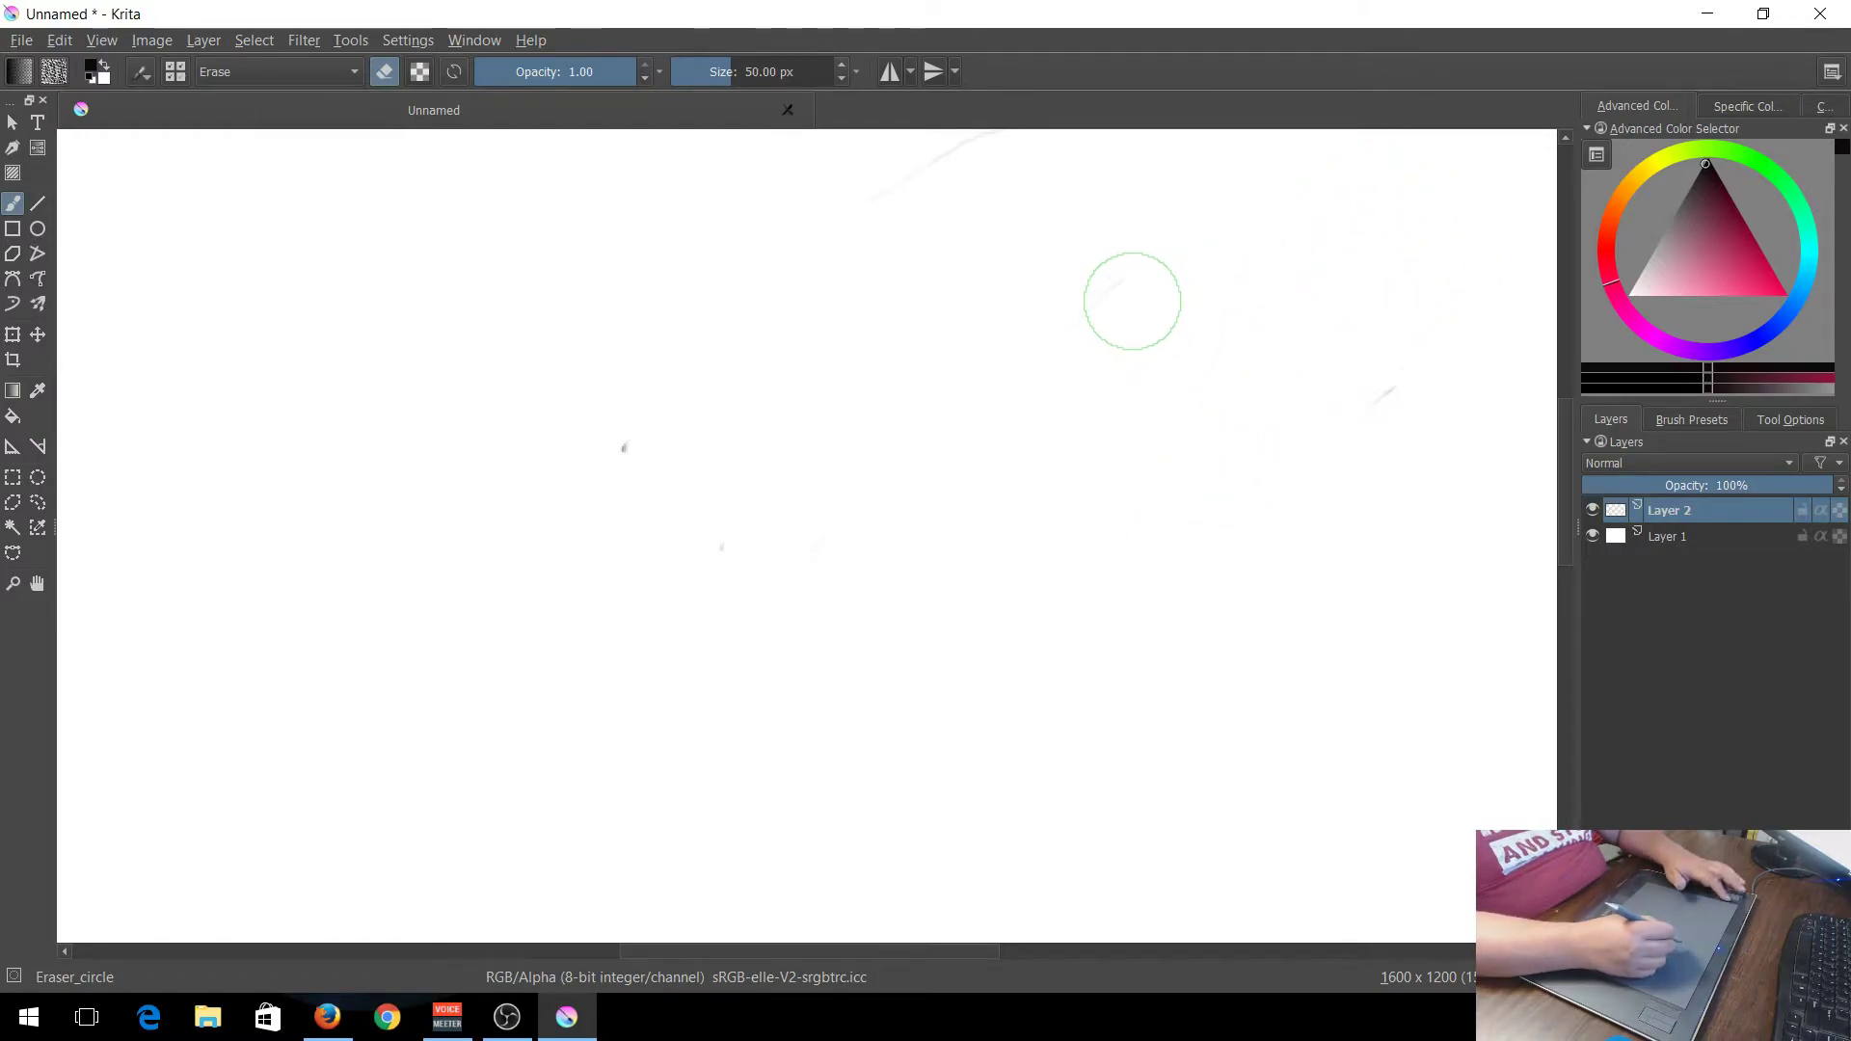
{"action": "key", "text": "ctrl+z"}
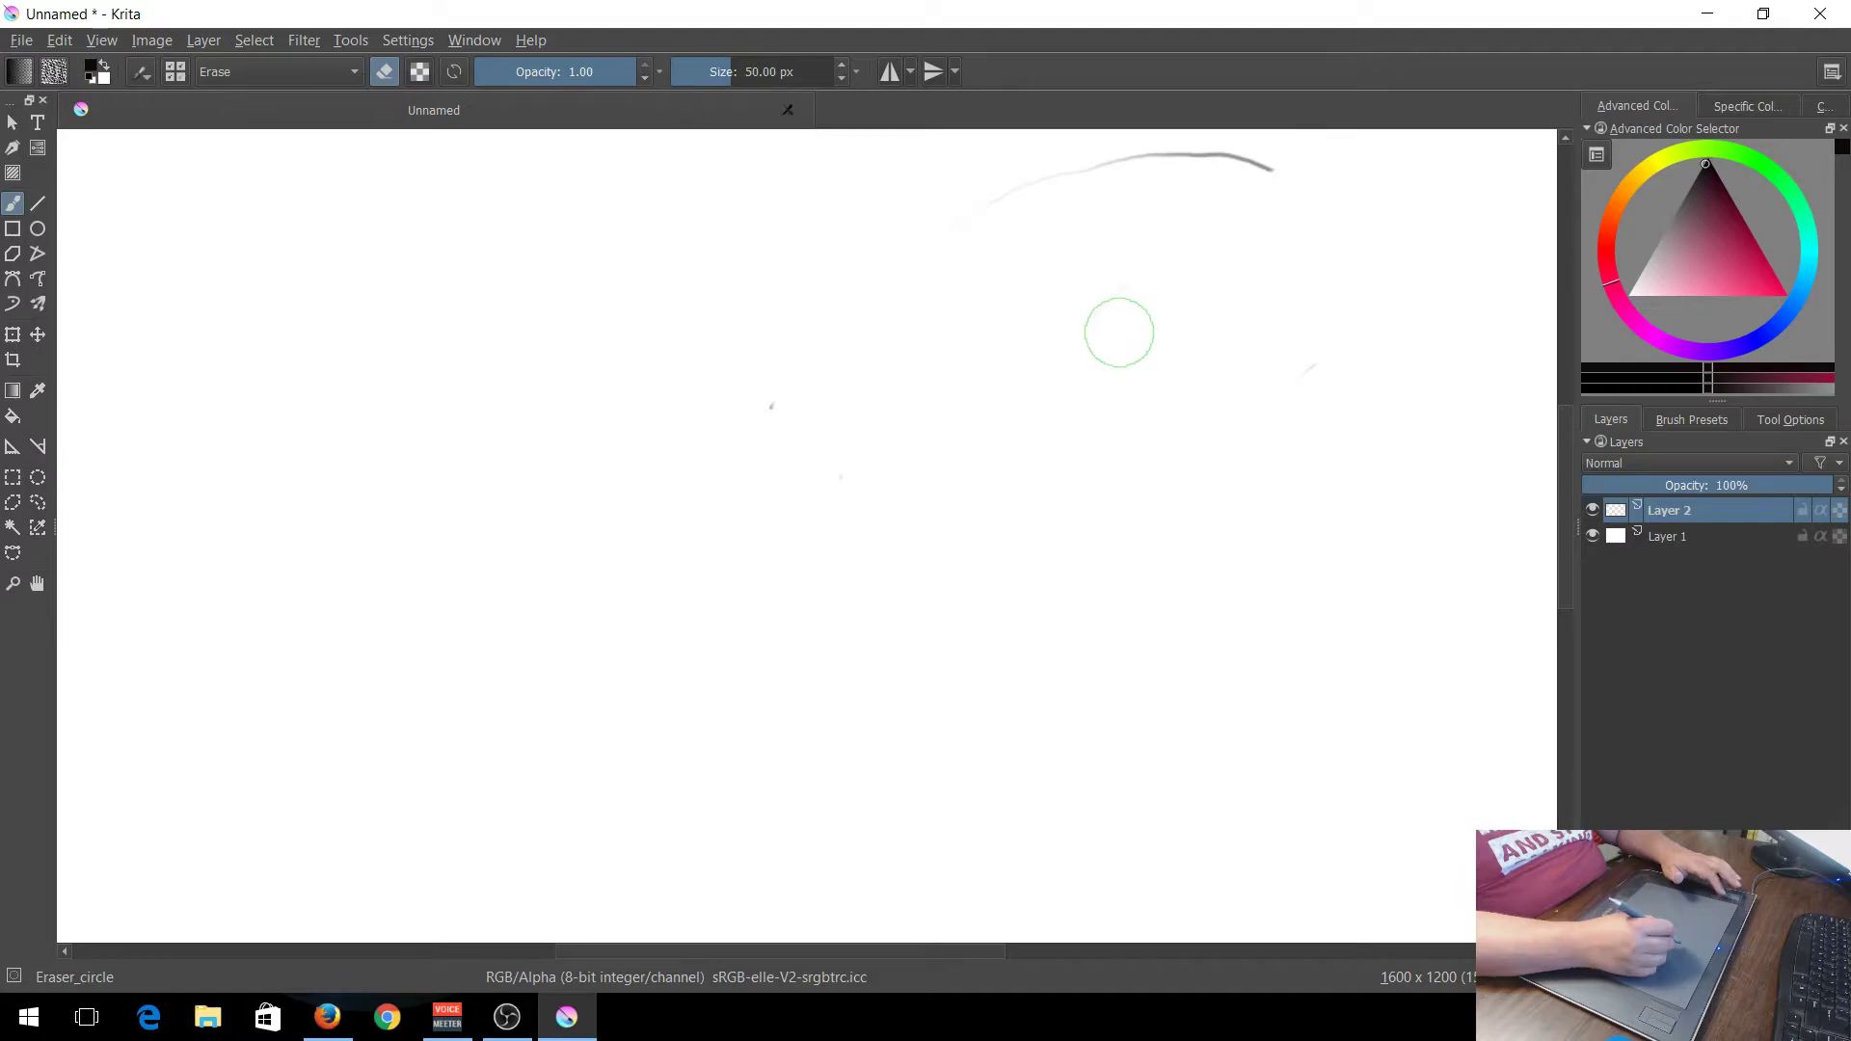
{"action": "key", "text": "minus"}
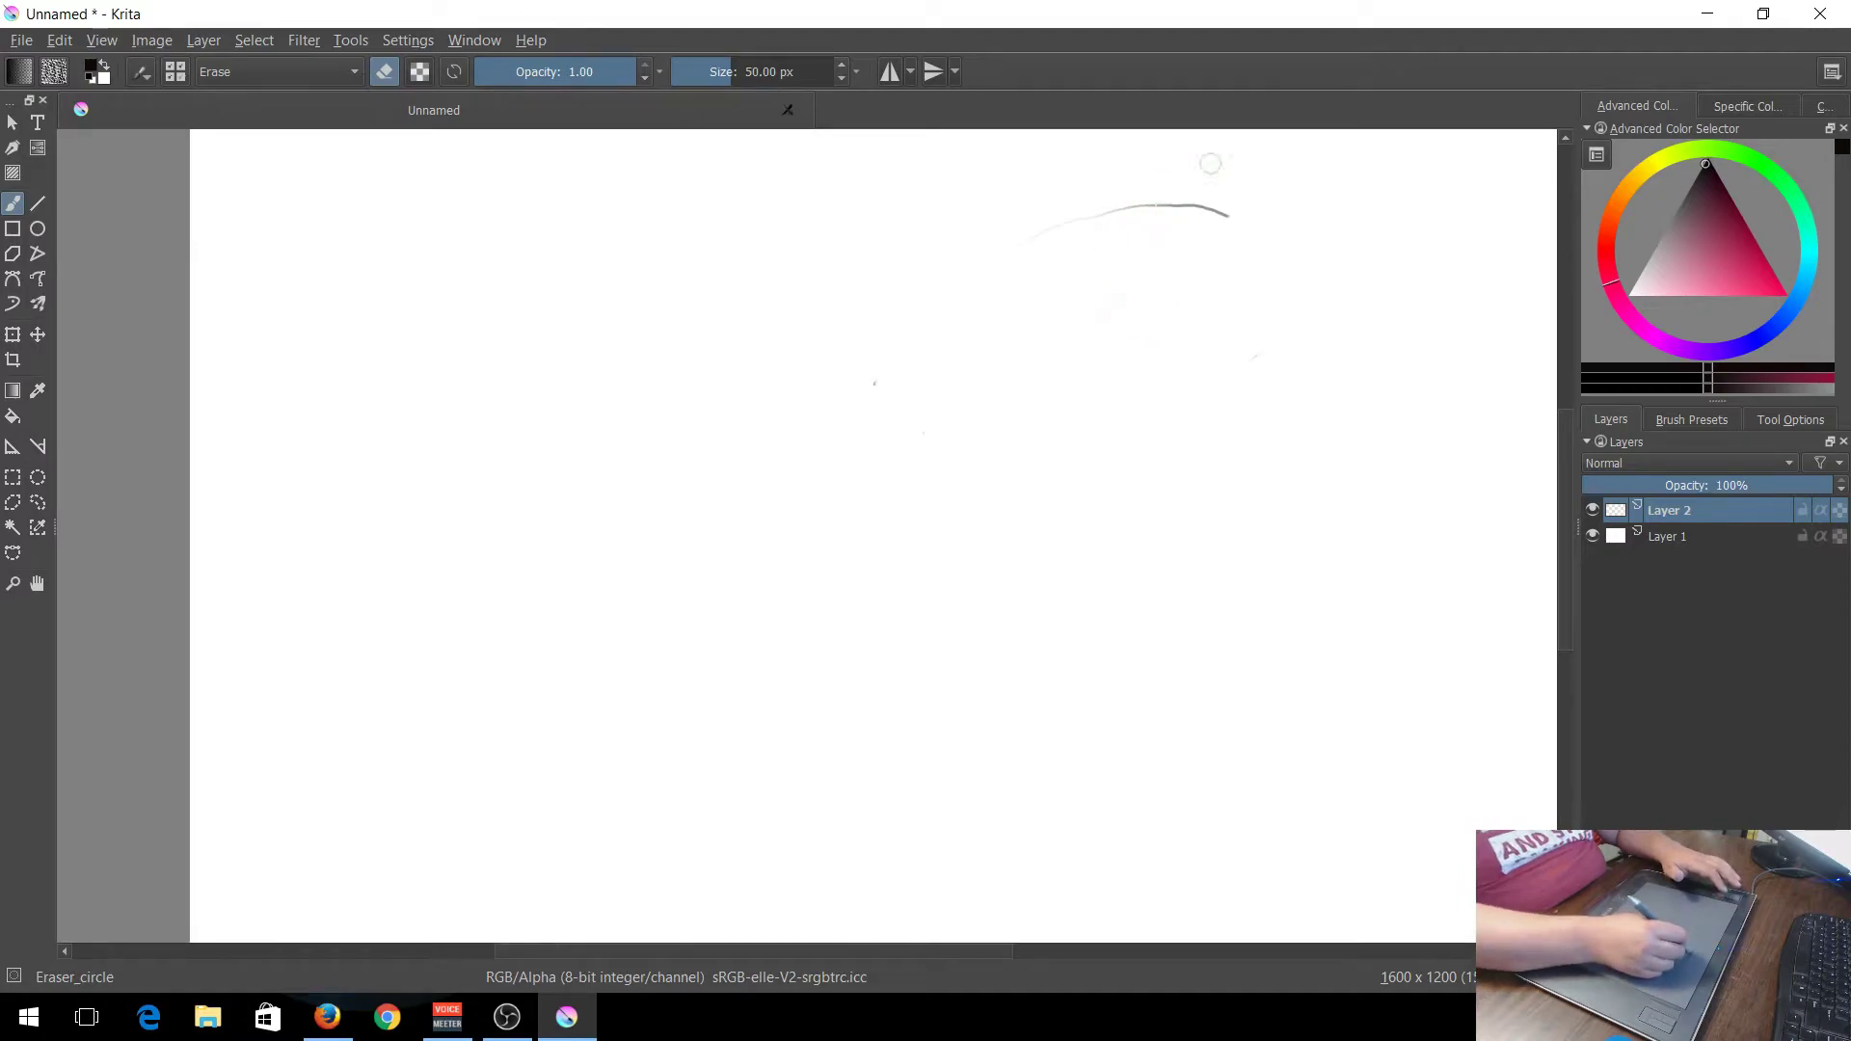
{"action": "left_click_drag", "start_coordinate": [1229, 174], "coordinate": [1239, 200]}
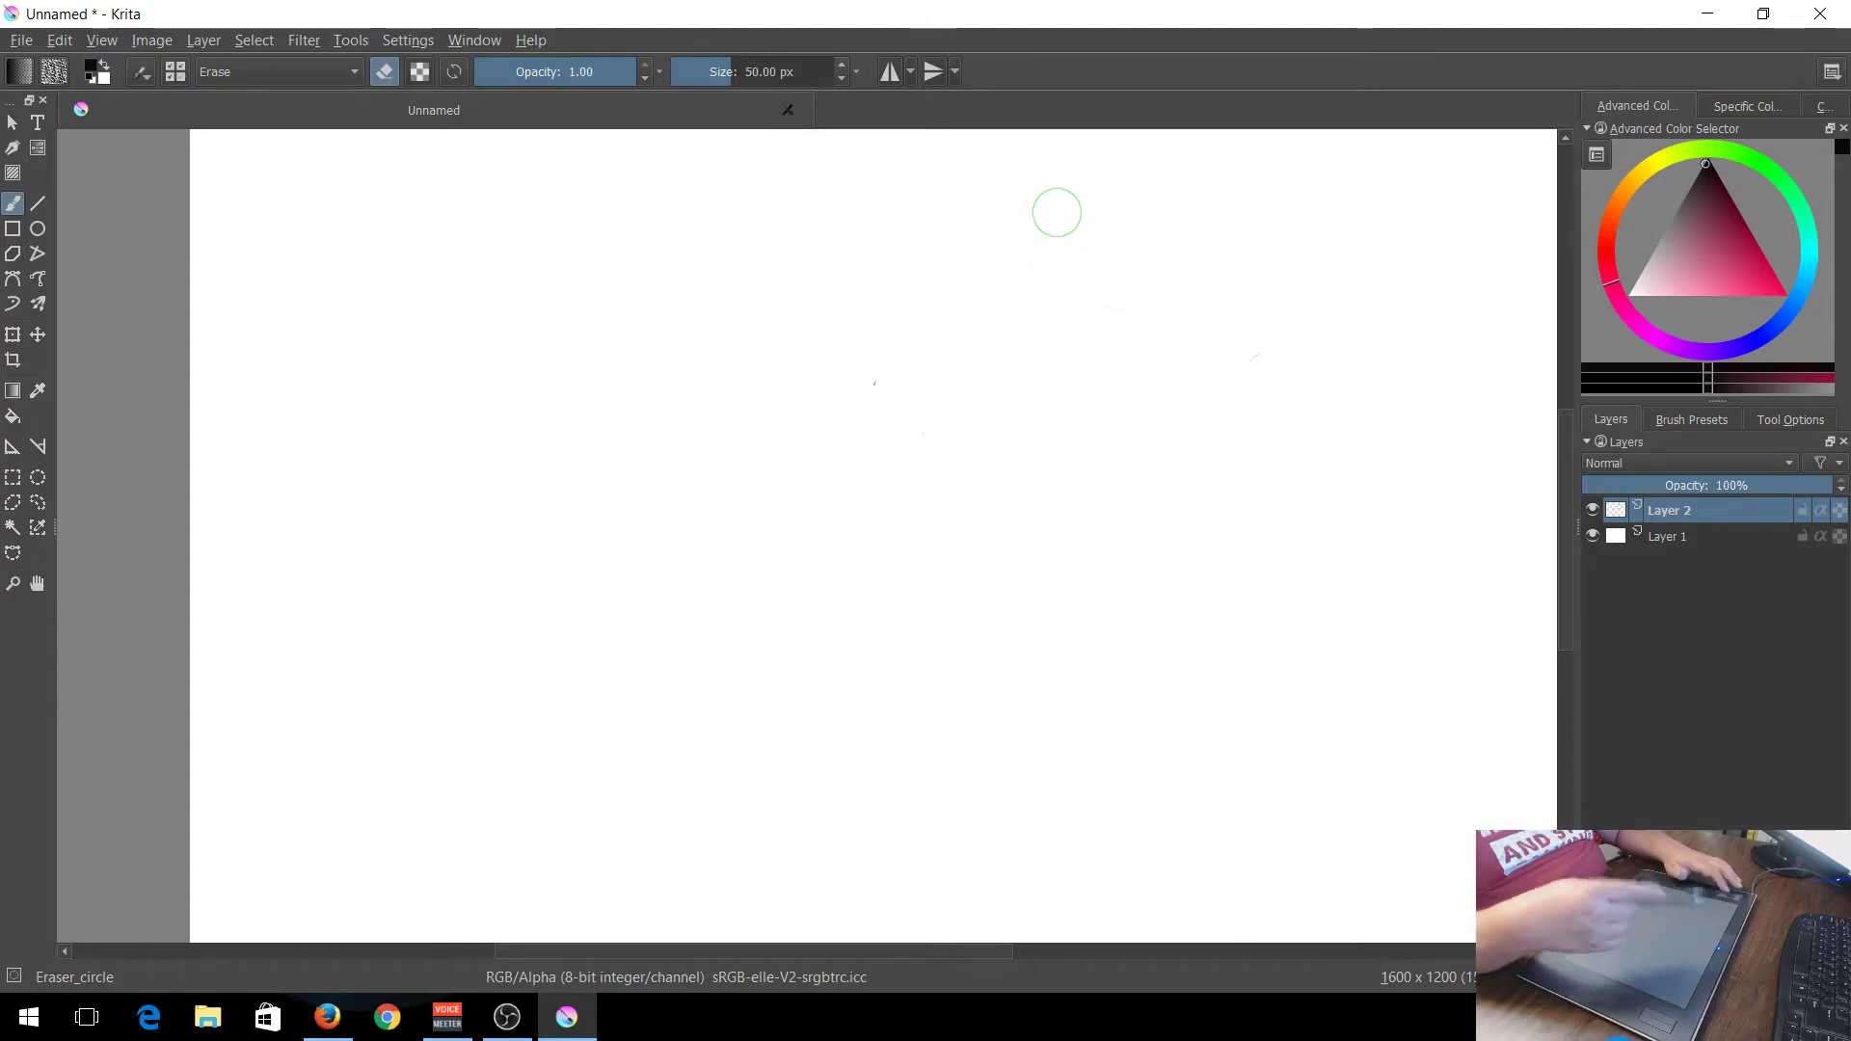
{"action": "key", "text": "e"}
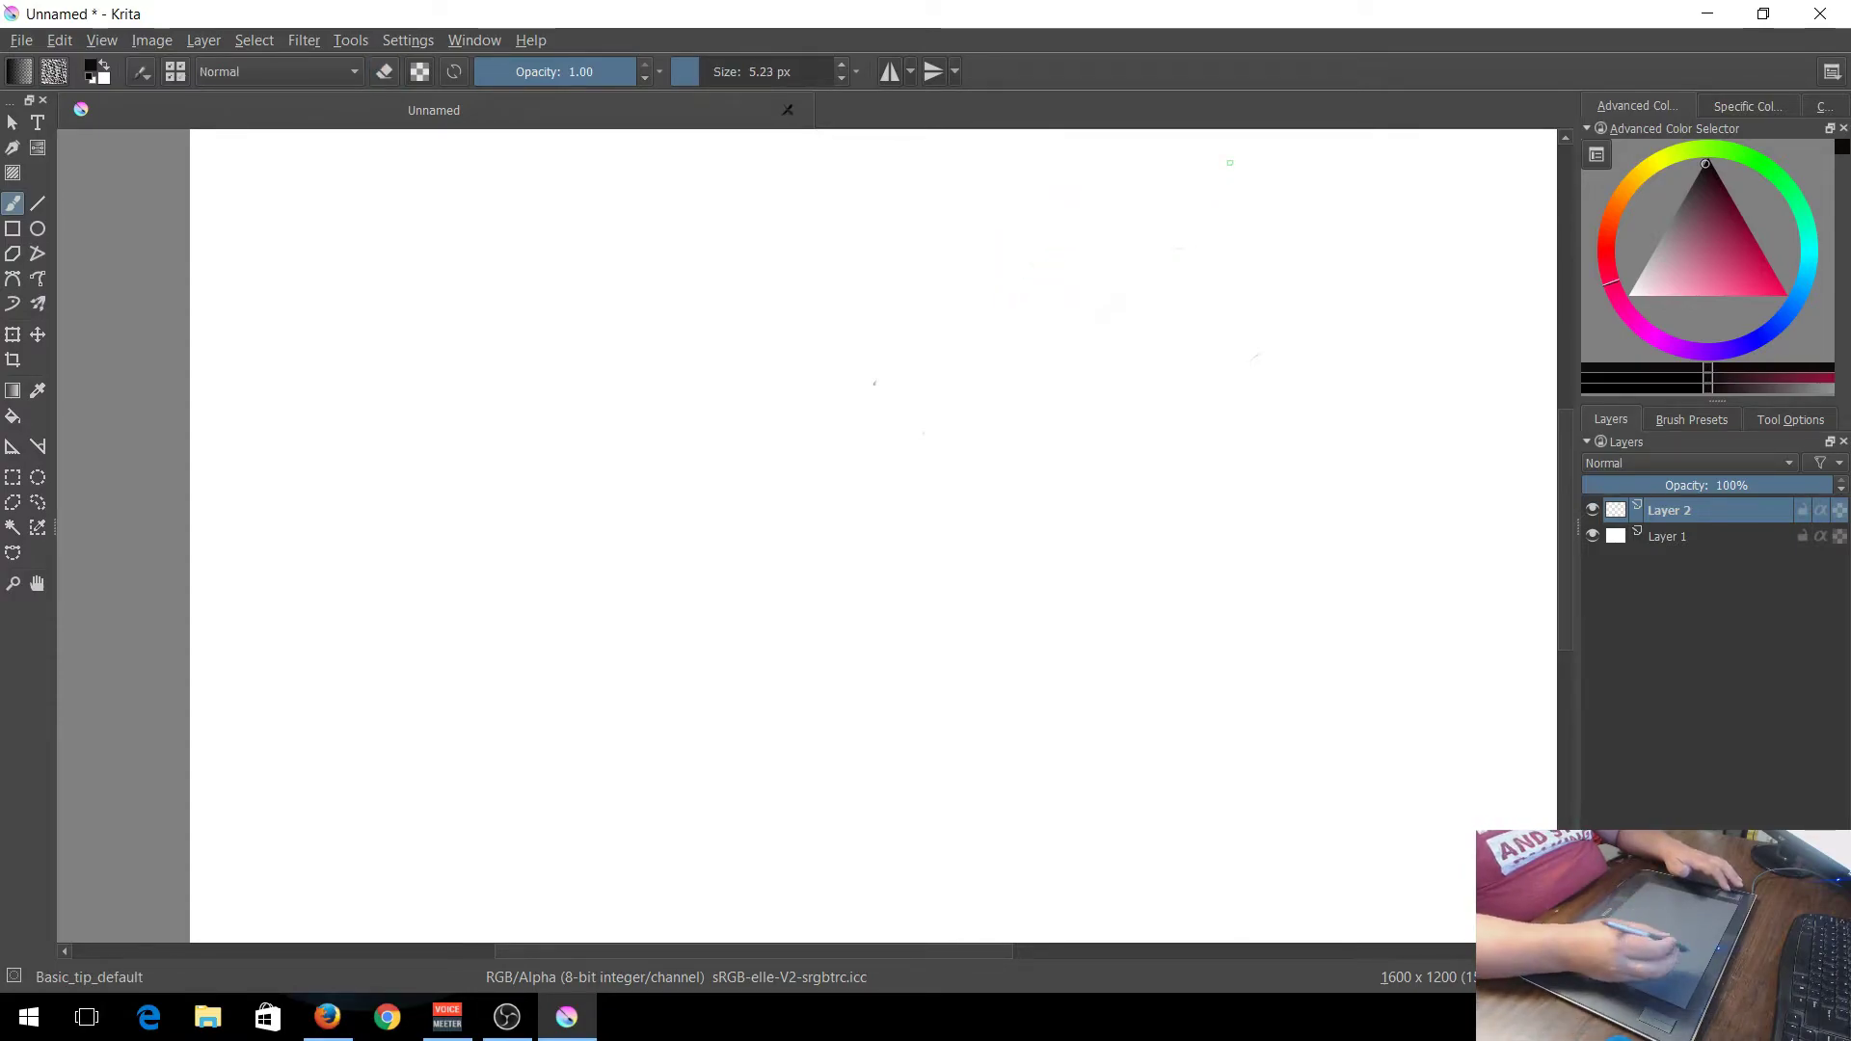
Browse the brush presets, choose FX_splat_starfield, and scatter stars across the middle of the canvas.
{"action": "left_click", "coordinate": [1686, 420]}
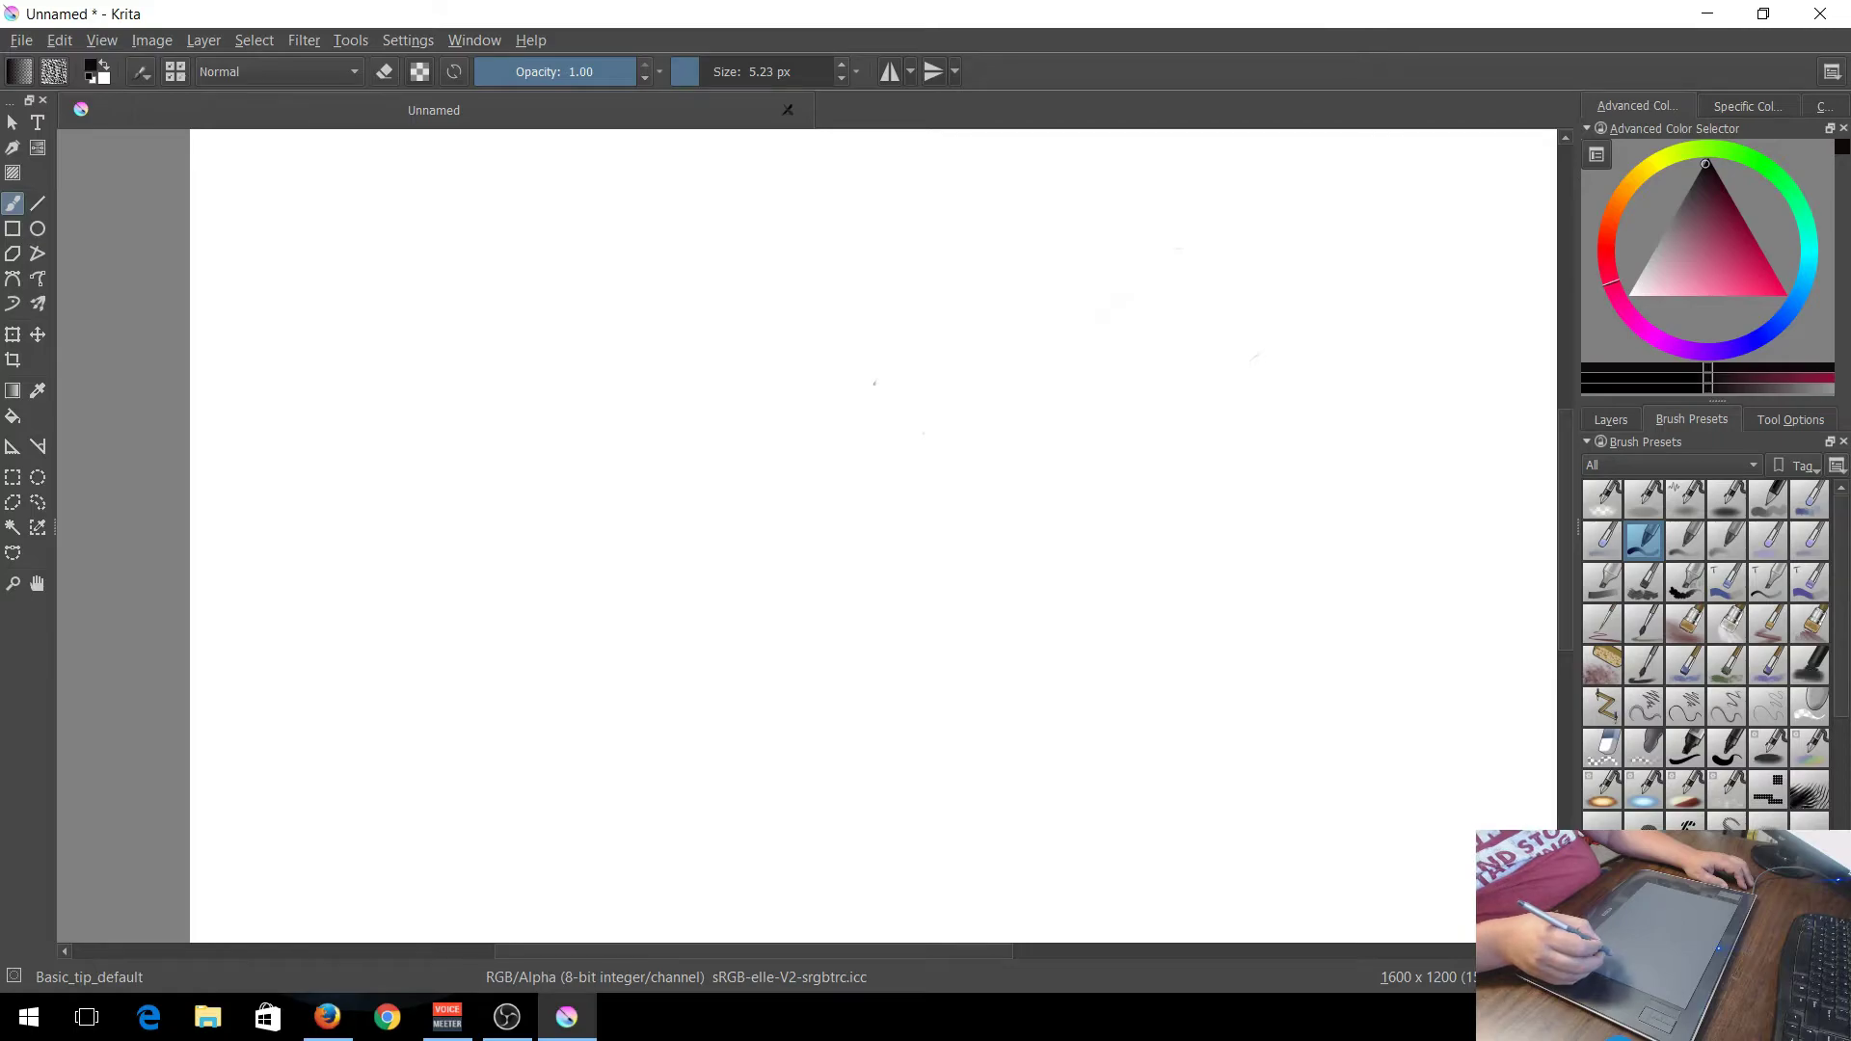
{"action": "mouse_move", "coordinate": [1642, 664]}
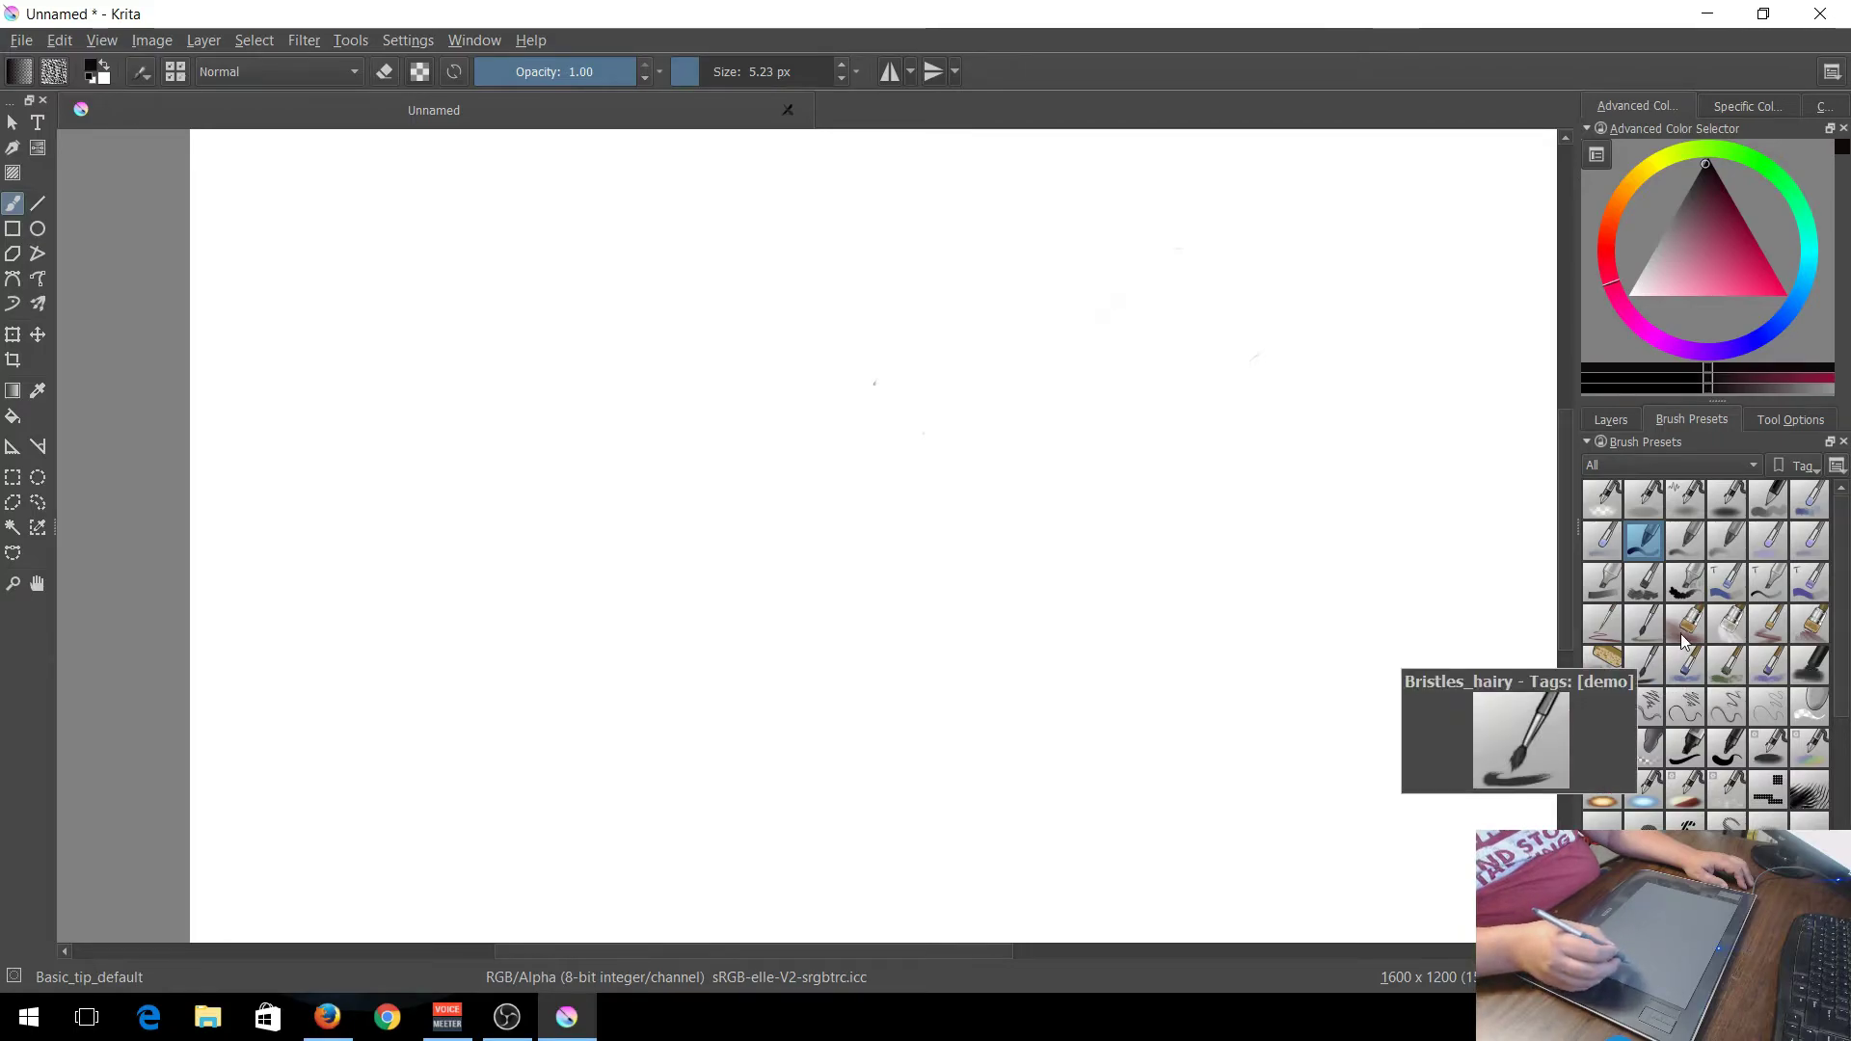
{"action": "mouse_move", "coordinate": [1682, 641]}
{"action": "mouse_move", "coordinate": [1685, 581]}
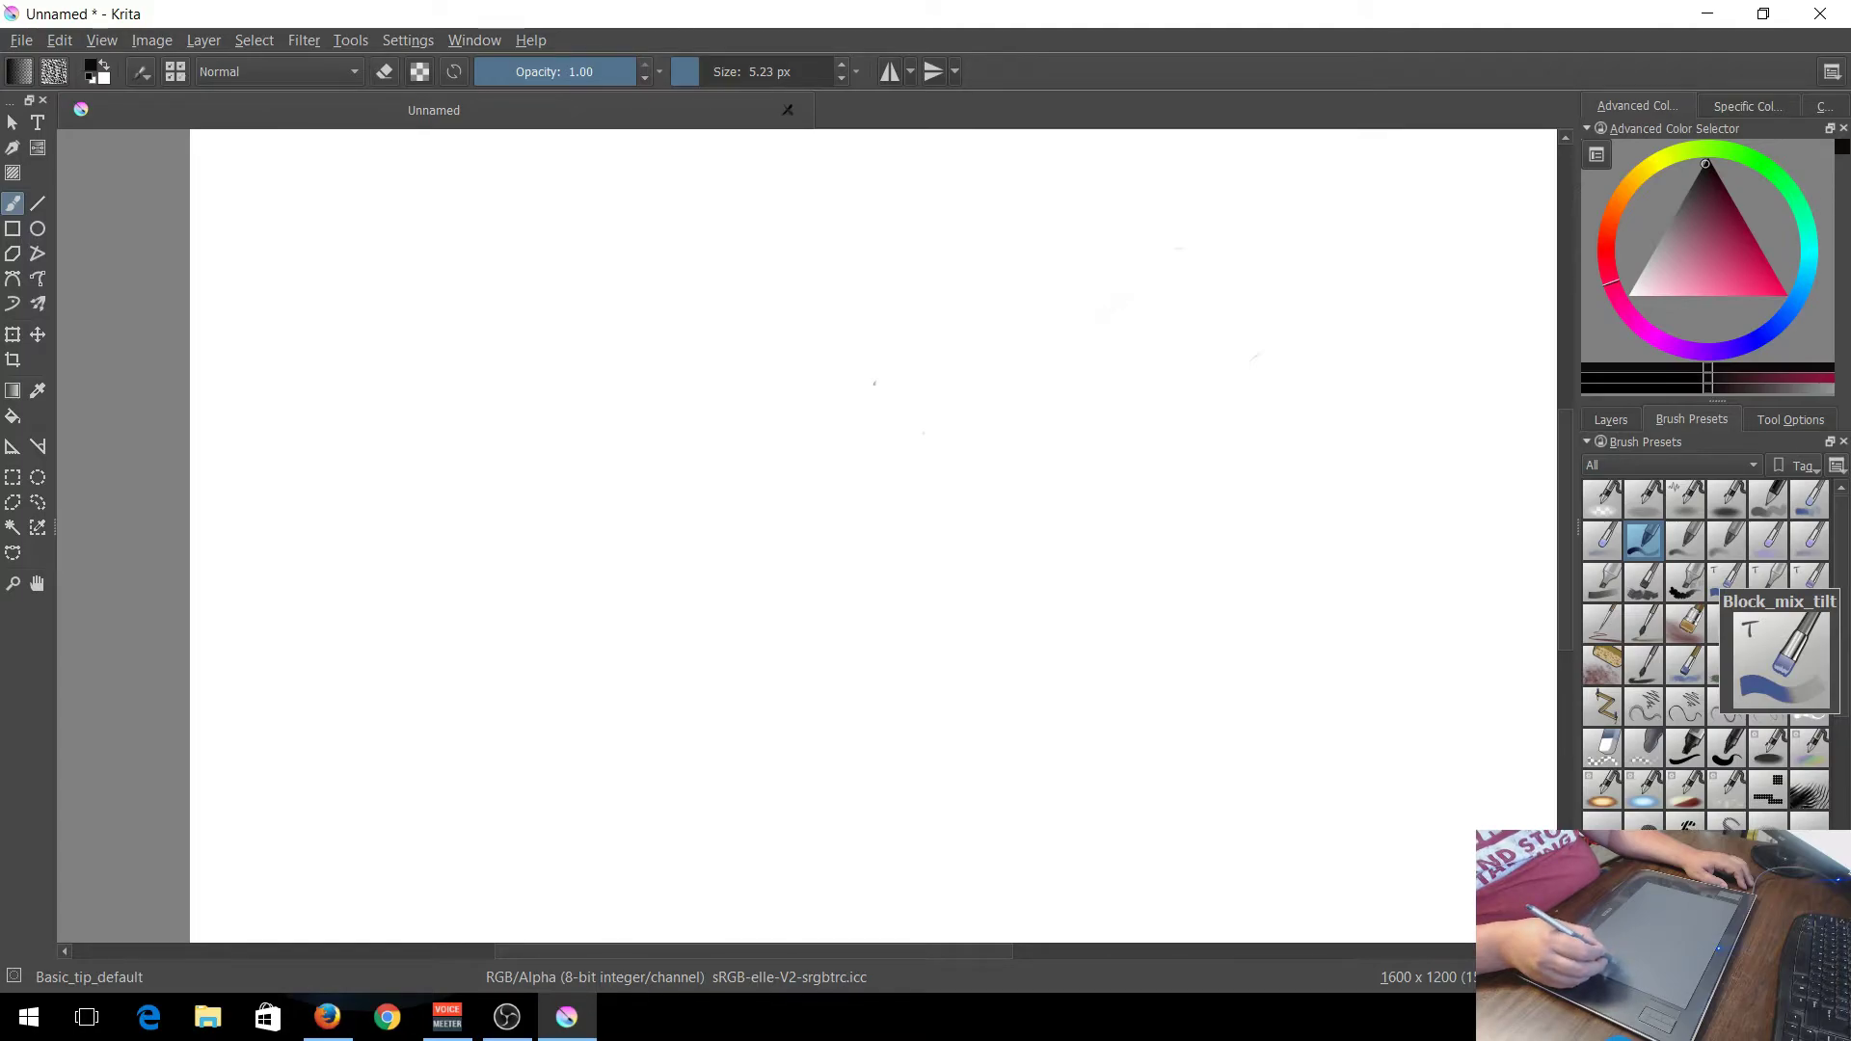
{"action": "left_click", "coordinate": [1685, 824]}
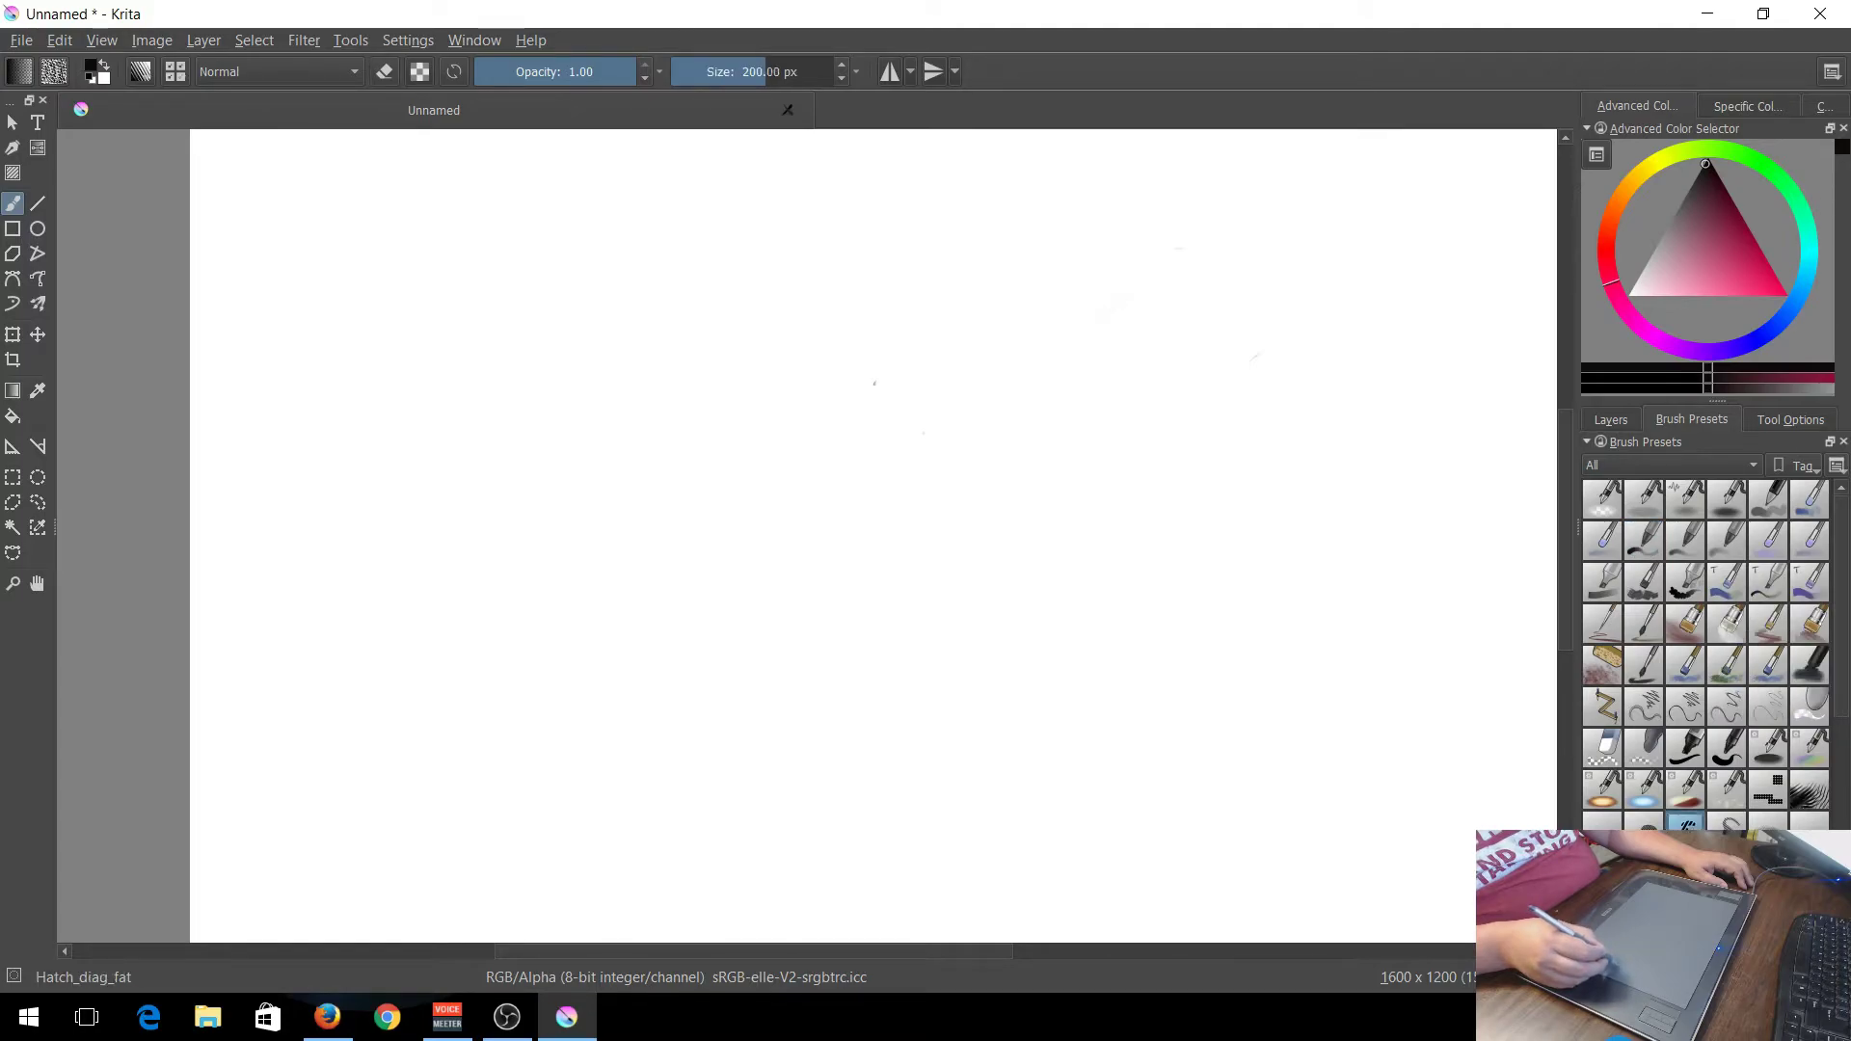
{"action": "left_click", "coordinate": [1726, 802]}
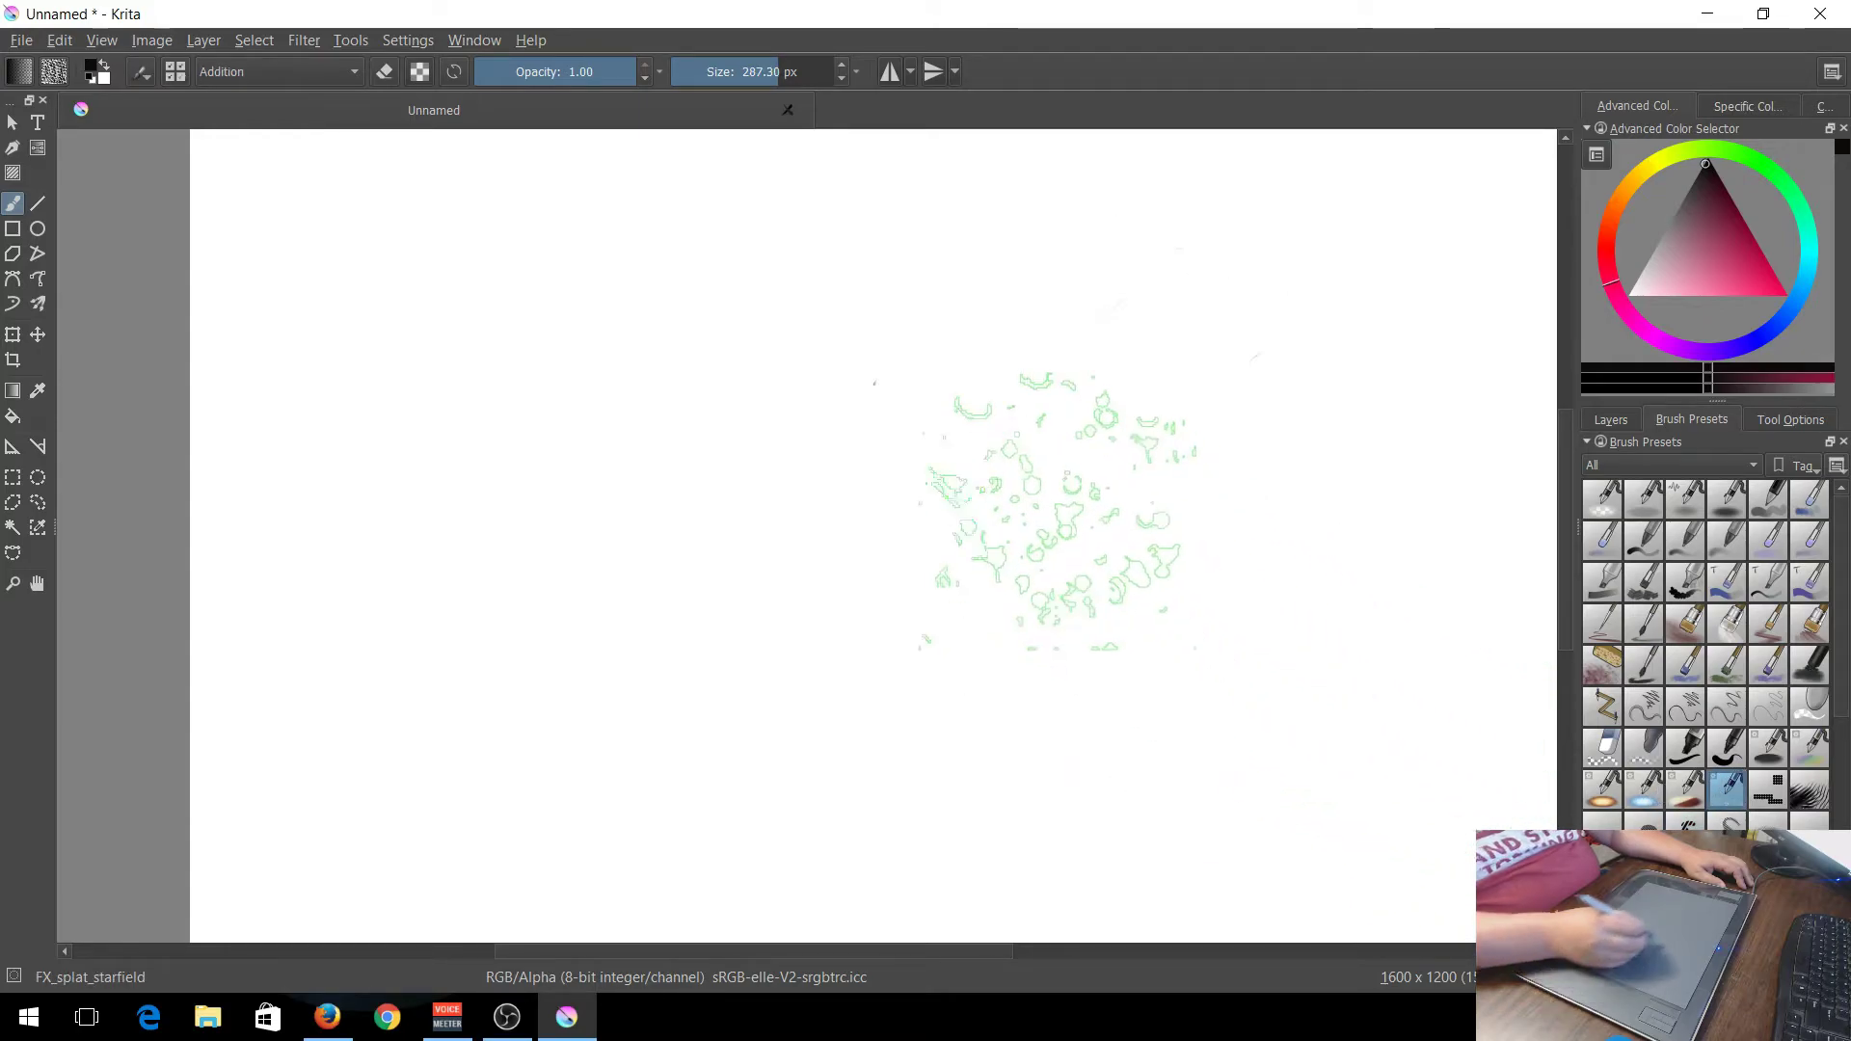
{"action": "mouse_move", "coordinate": [786, 470]}
{"action": "left_mouse_down"}
{"action": "mouse_move", "coordinate": [849, 484]}
{"action": "mouse_move", "coordinate": [880, 471]}
{"action": "mouse_move", "coordinate": [886, 433]}
{"action": "mouse_move", "coordinate": [844, 433]}
{"action": "mouse_move", "coordinate": [831, 473]}
{"action": "mouse_move", "coordinate": [1018, 384]}
{"action": "mouse_move", "coordinate": [1132, 389]}
{"action": "mouse_move", "coordinate": [1235, 509]}
{"action": "mouse_move", "coordinate": [1219, 581]}
{"action": "mouse_move", "coordinate": [1024, 635]}
{"action": "mouse_move", "coordinate": [794, 616]}
{"action": "mouse_move", "coordinate": [804, 627]}
{"action": "mouse_move", "coordinate": [625, 593]}
{"action": "mouse_move", "coordinate": [536, 452]}
{"action": "mouse_move", "coordinate": [541, 415]}
{"action": "mouse_move", "coordinate": [680, 304]}
{"action": "mouse_move", "coordinate": [677, 328]}
{"action": "mouse_move", "coordinate": [1448, 622]}
{"action": "left_mouse_up"}
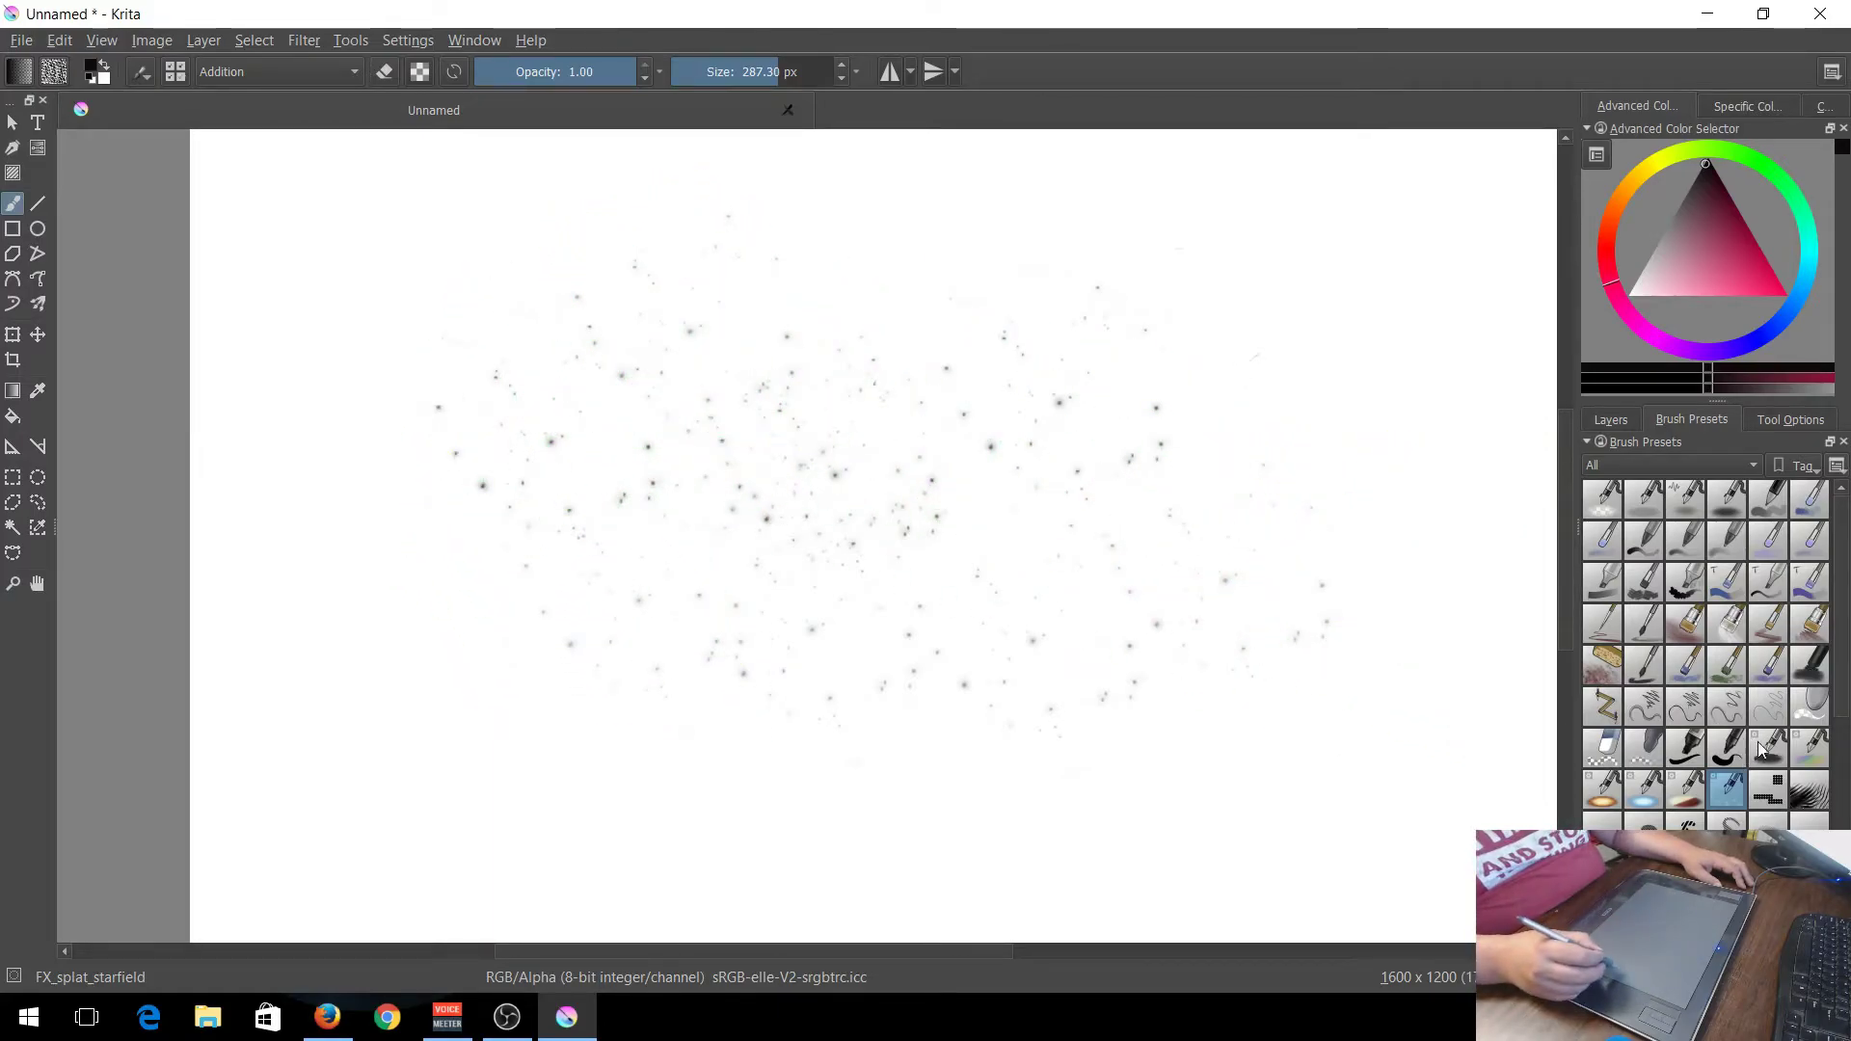
With the Chalk_brush preset, scribble a black zigzag patch over the right part of the star field and a bright blue one just above it.
{"action": "left_click", "coordinate": [1808, 666]}
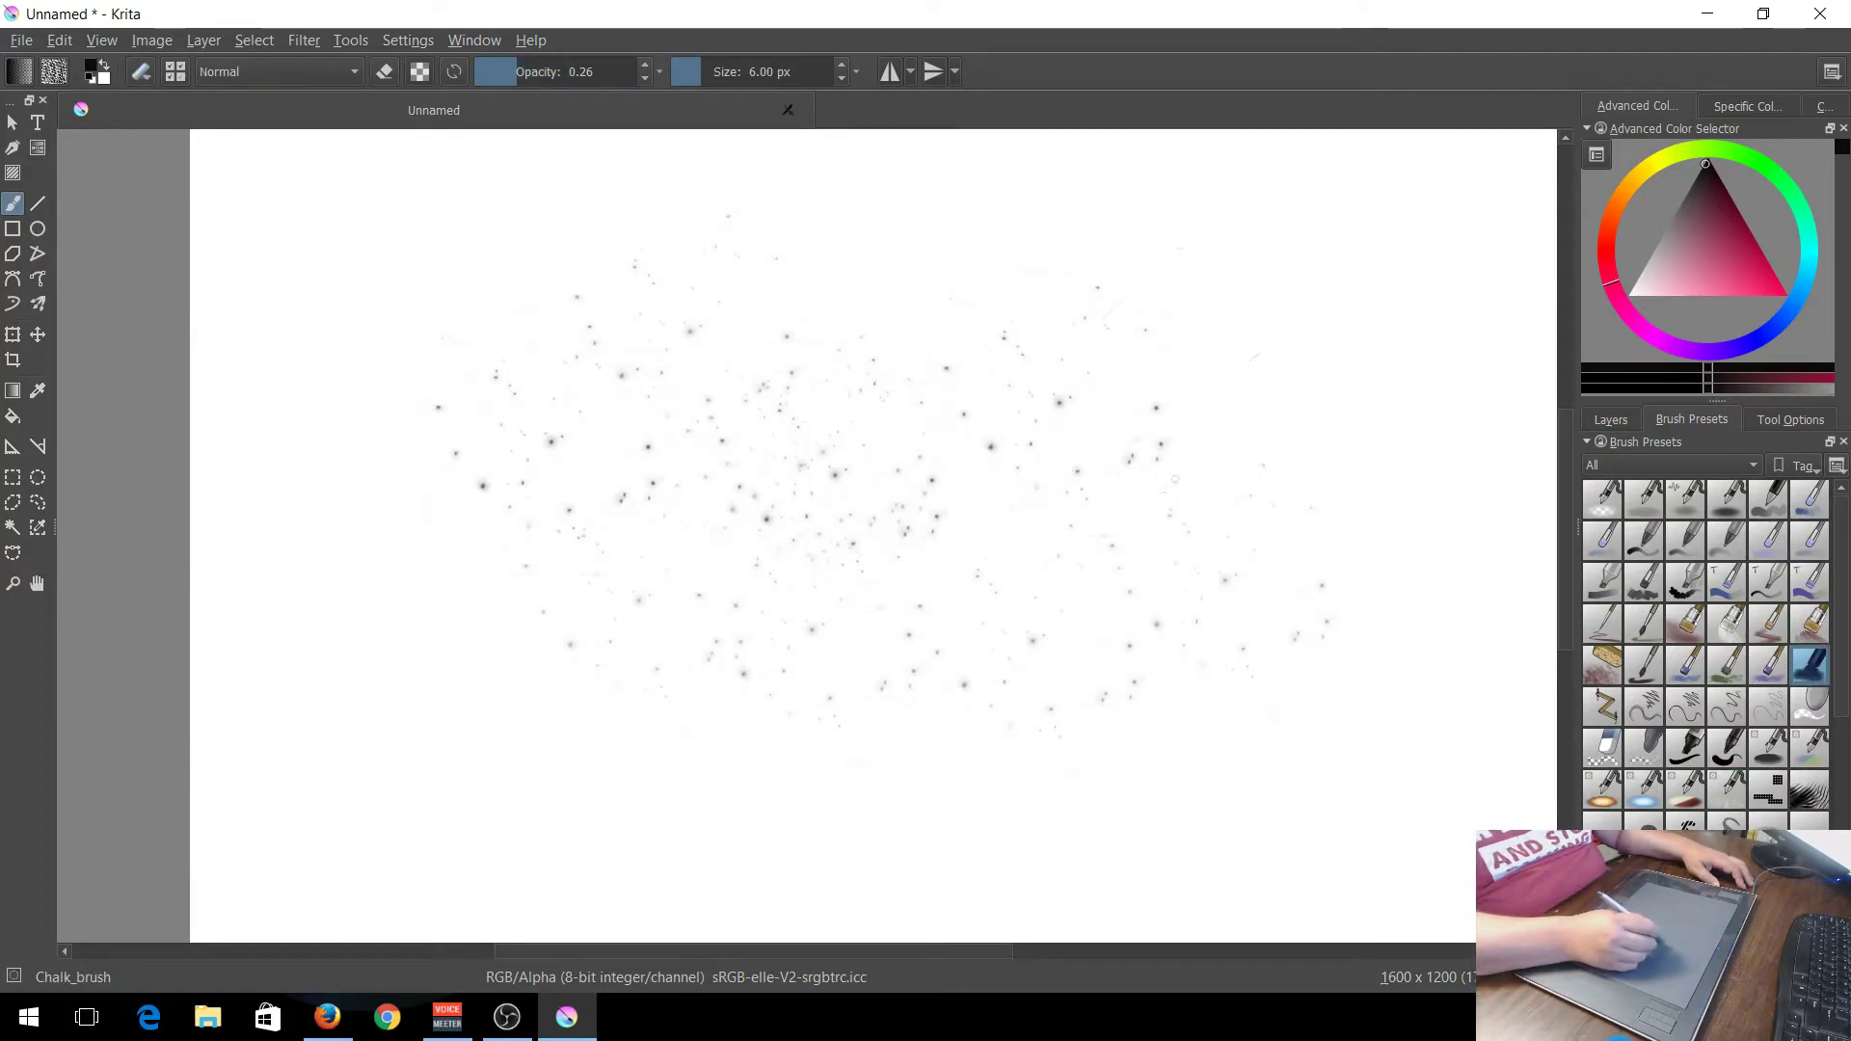
{"action": "mouse_move", "coordinate": [1210, 471]}
{"action": "left_mouse_down"}
{"action": "mouse_move", "coordinate": [1200, 549]}
{"action": "mouse_move", "coordinate": [1221, 552]}
{"action": "mouse_move", "coordinate": [1251, 503]}
{"action": "mouse_move", "coordinate": [1275, 523]}
{"action": "mouse_move", "coordinate": [1284, 503]}
{"action": "mouse_move", "coordinate": [1284, 527]}
{"action": "mouse_move", "coordinate": [1270, 484]}
{"action": "mouse_move", "coordinate": [1178, 441]}
{"action": "mouse_move", "coordinate": [1128, 453]}
{"action": "left_mouse_up"}
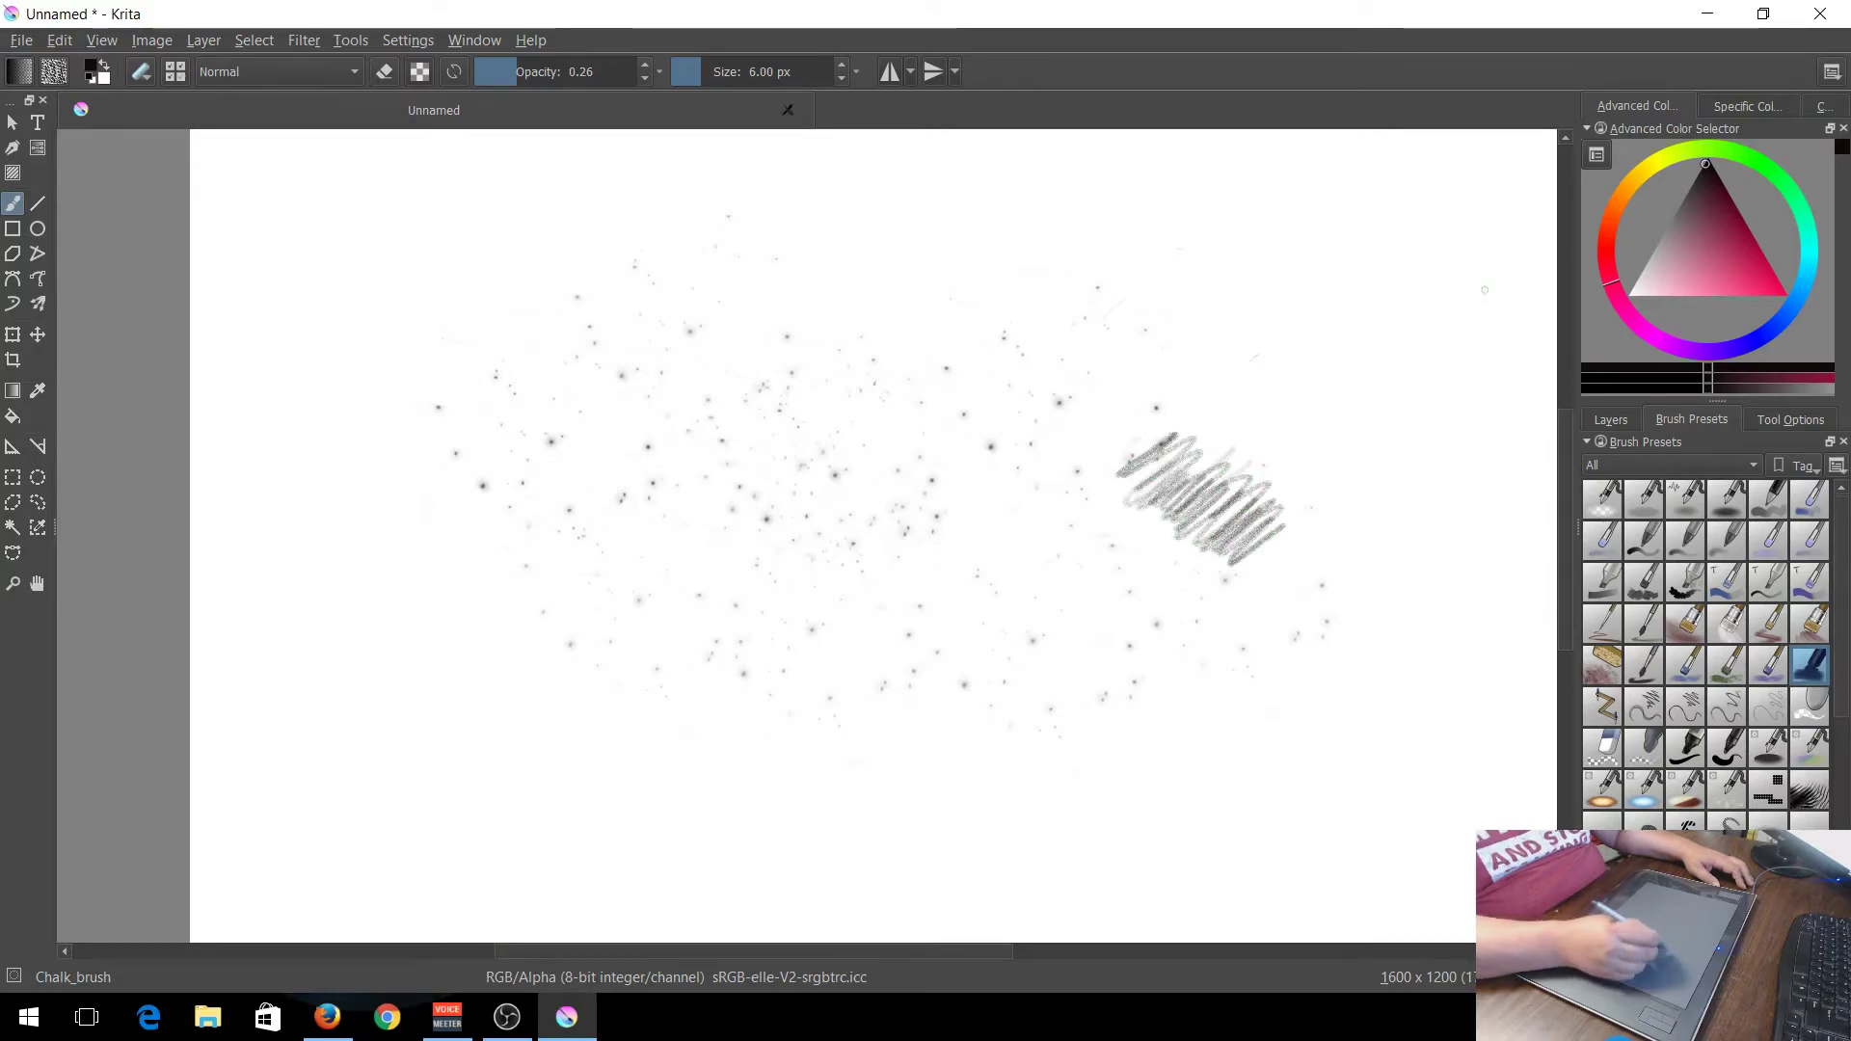
{"action": "left_click", "coordinate": [1763, 340]}
{"action": "left_click", "coordinate": [1775, 293]}
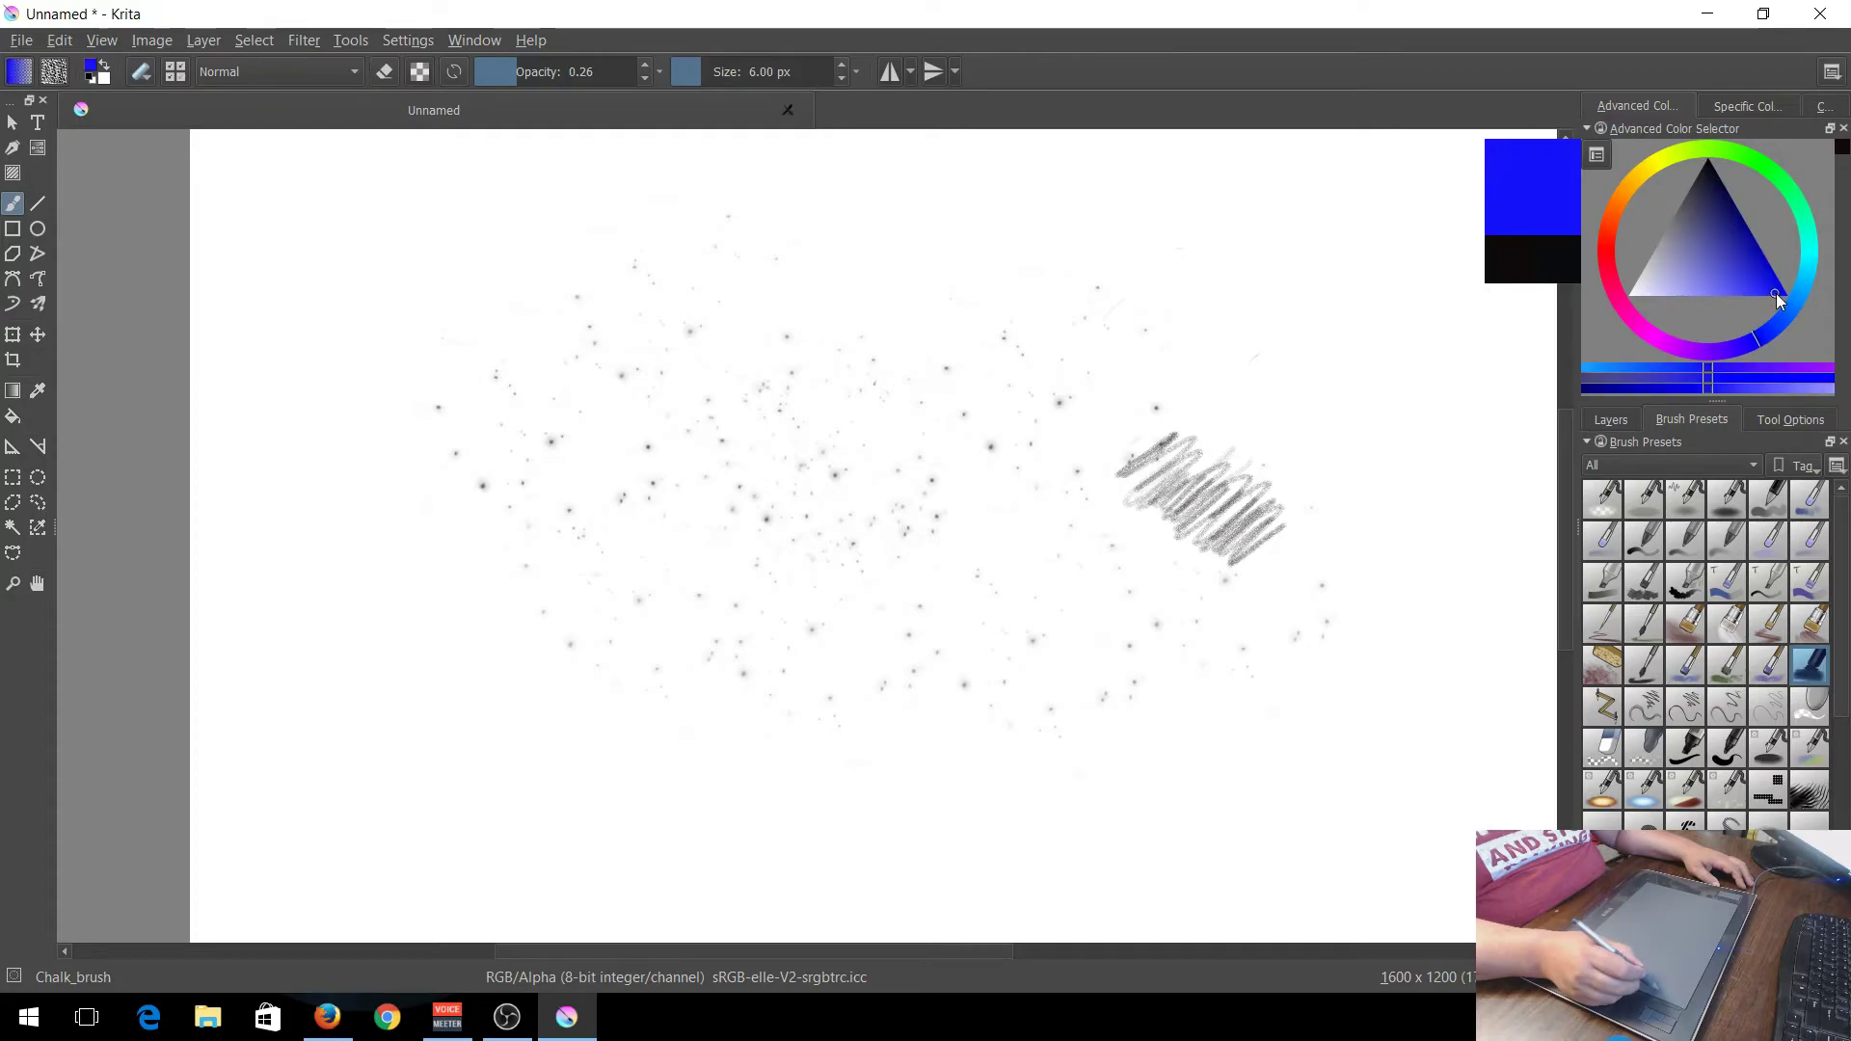
{"action": "mouse_move", "coordinate": [1323, 449]}
{"action": "left_mouse_down"}
{"action": "mouse_move", "coordinate": [1280, 461]}
{"action": "mouse_move", "coordinate": [1177, 419]}
{"action": "mouse_move", "coordinate": [1239, 414]}
{"action": "left_mouse_up"}
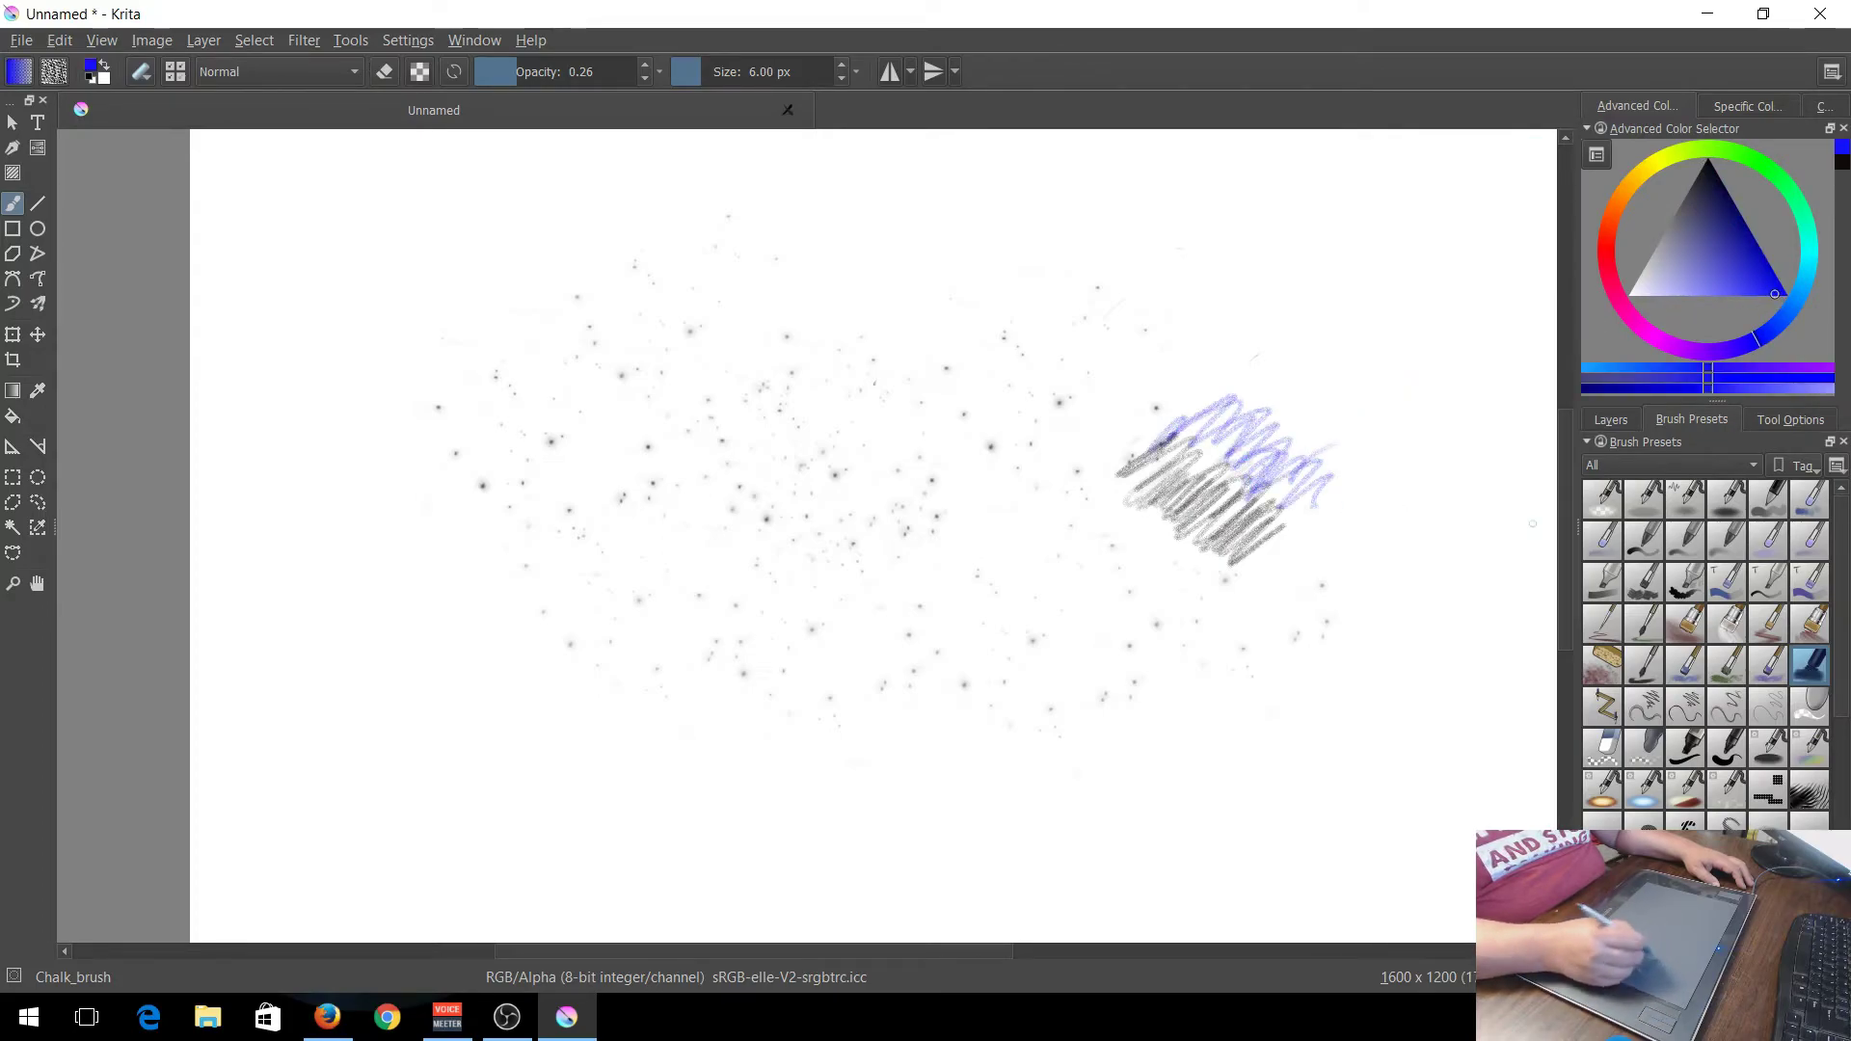
Choose the Bristle_Texture preset and paint round blue texture patches of varying pressure across the canvas.
{"action": "left_click", "coordinate": [1605, 663]}
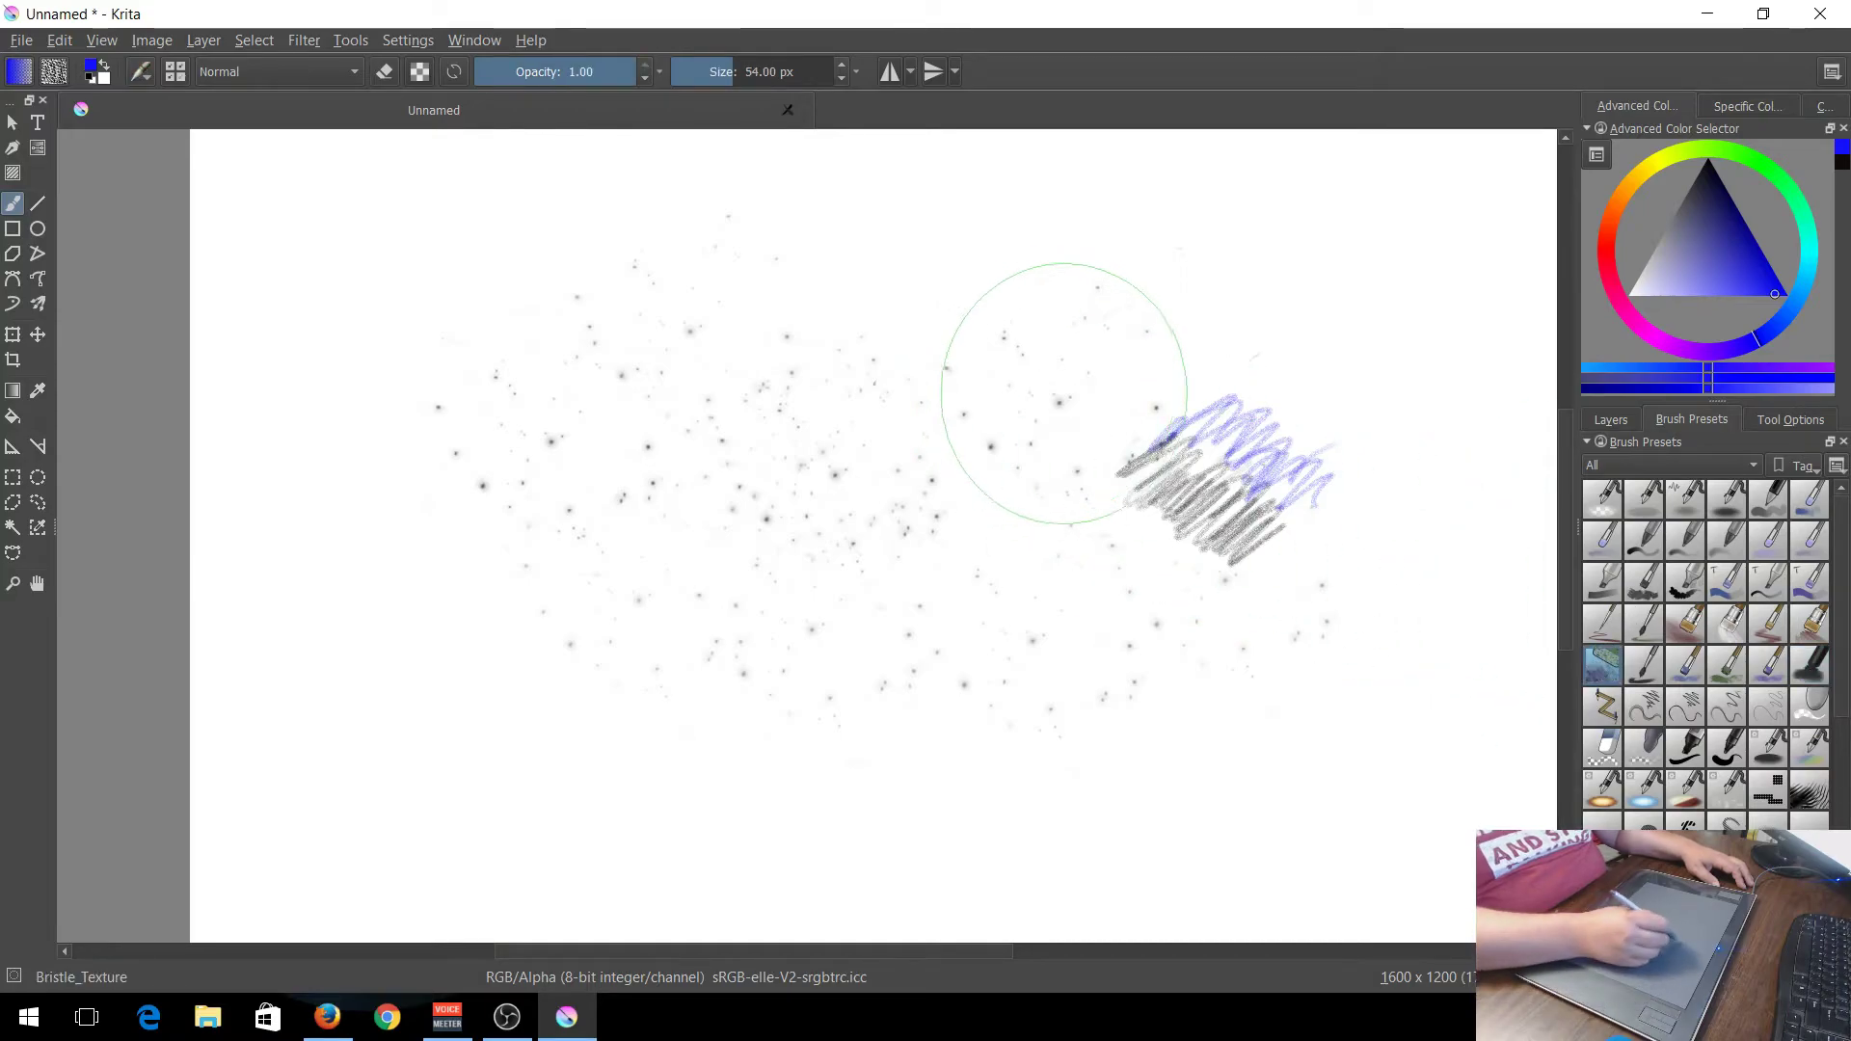
{"action": "mouse_move", "coordinate": [972, 489]}
{"action": "left_mouse_down"}
{"action": "mouse_move", "coordinate": [950, 475]}
{"action": "mouse_move", "coordinate": [1054, 309]}
{"action": "mouse_move", "coordinate": [1206, 256]}
{"action": "mouse_move", "coordinate": [1229, 275]}
{"action": "left_mouse_up"}
{"action": "left_click_drag", "start_coordinate": [699, 386], "coordinate": [682, 351]}
{"action": "left_click_drag", "start_coordinate": [472, 396], "coordinate": [463, 380]}
{"action": "mouse_move", "coordinate": [453, 694]}
{"action": "left_mouse_down"}
{"action": "mouse_move", "coordinate": [524, 703]}
{"action": "mouse_move", "coordinate": [793, 672]}
{"action": "mouse_move", "coordinate": [1003, 759]}
{"action": "mouse_move", "coordinate": [1116, 767]}
{"action": "mouse_move", "coordinate": [925, 771]}
{"action": "left_mouse_up"}
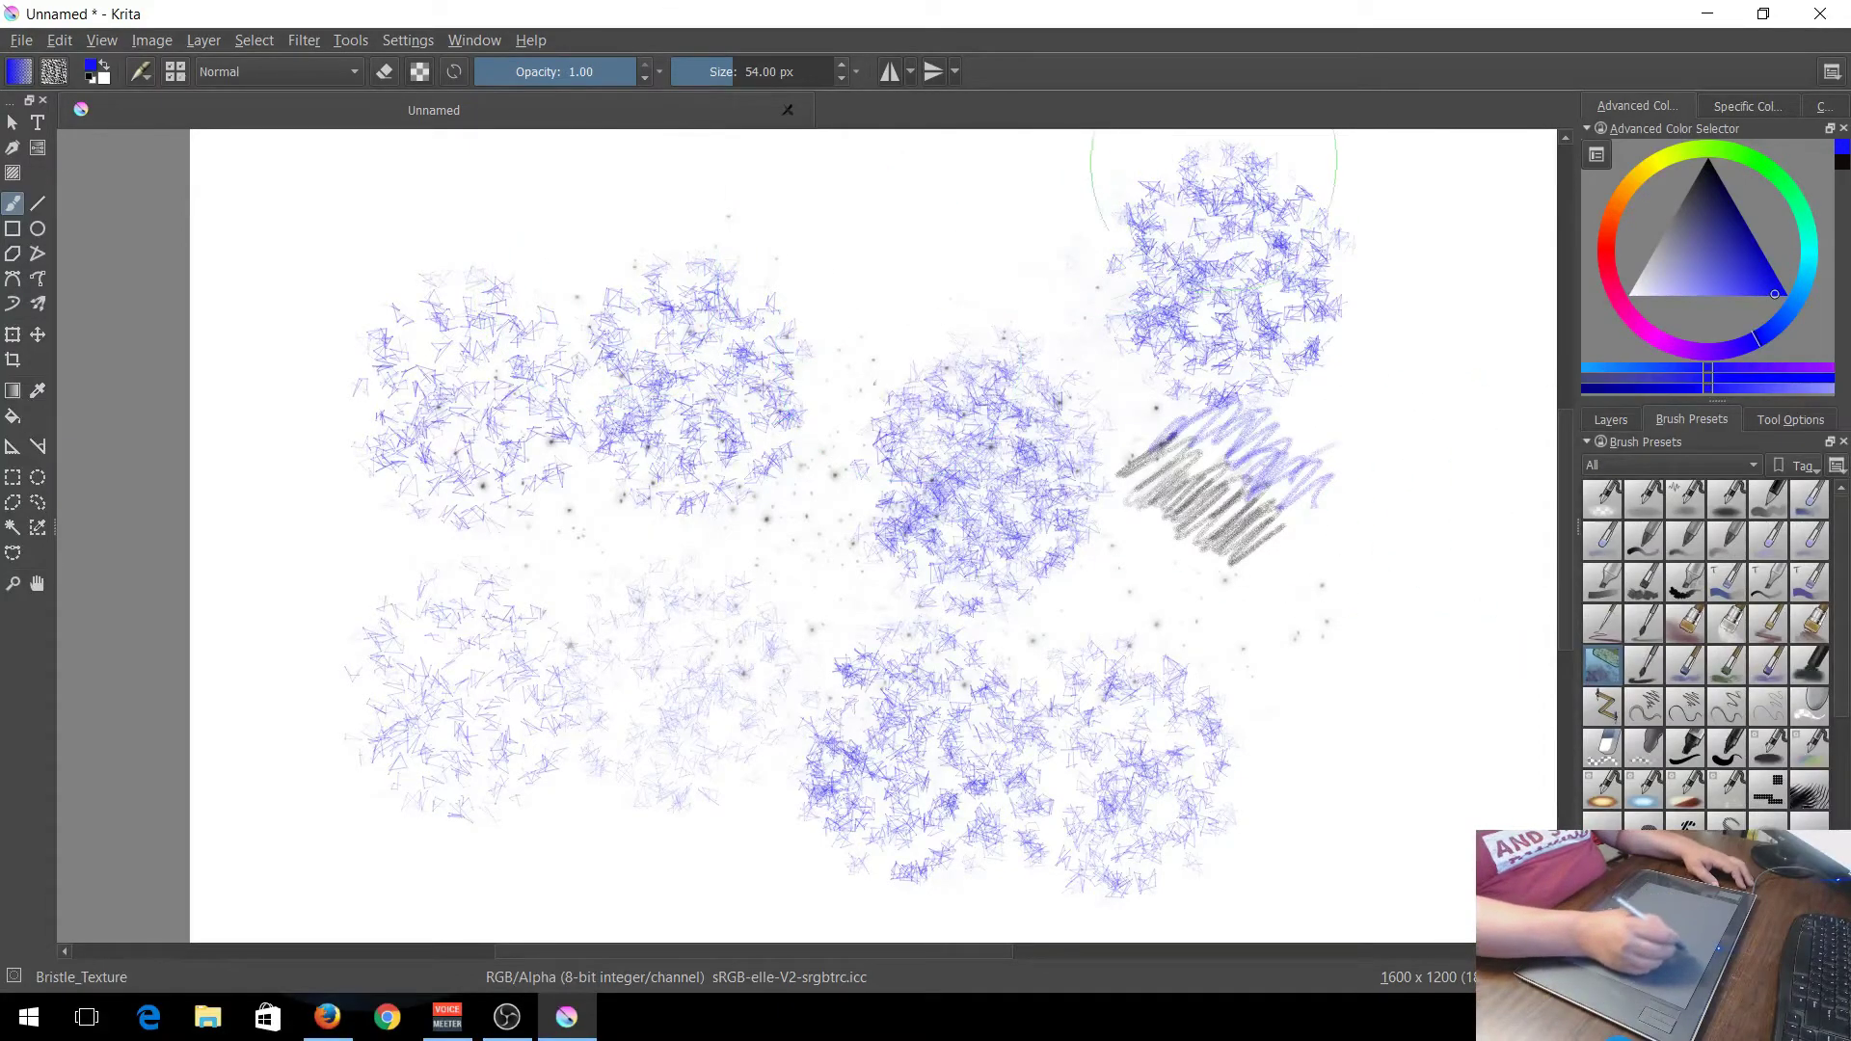
Close the drawing without saving it and create a new 1600 × 1200 px custom document at 300 ppi.
{"action": "left_click", "coordinate": [788, 109]}
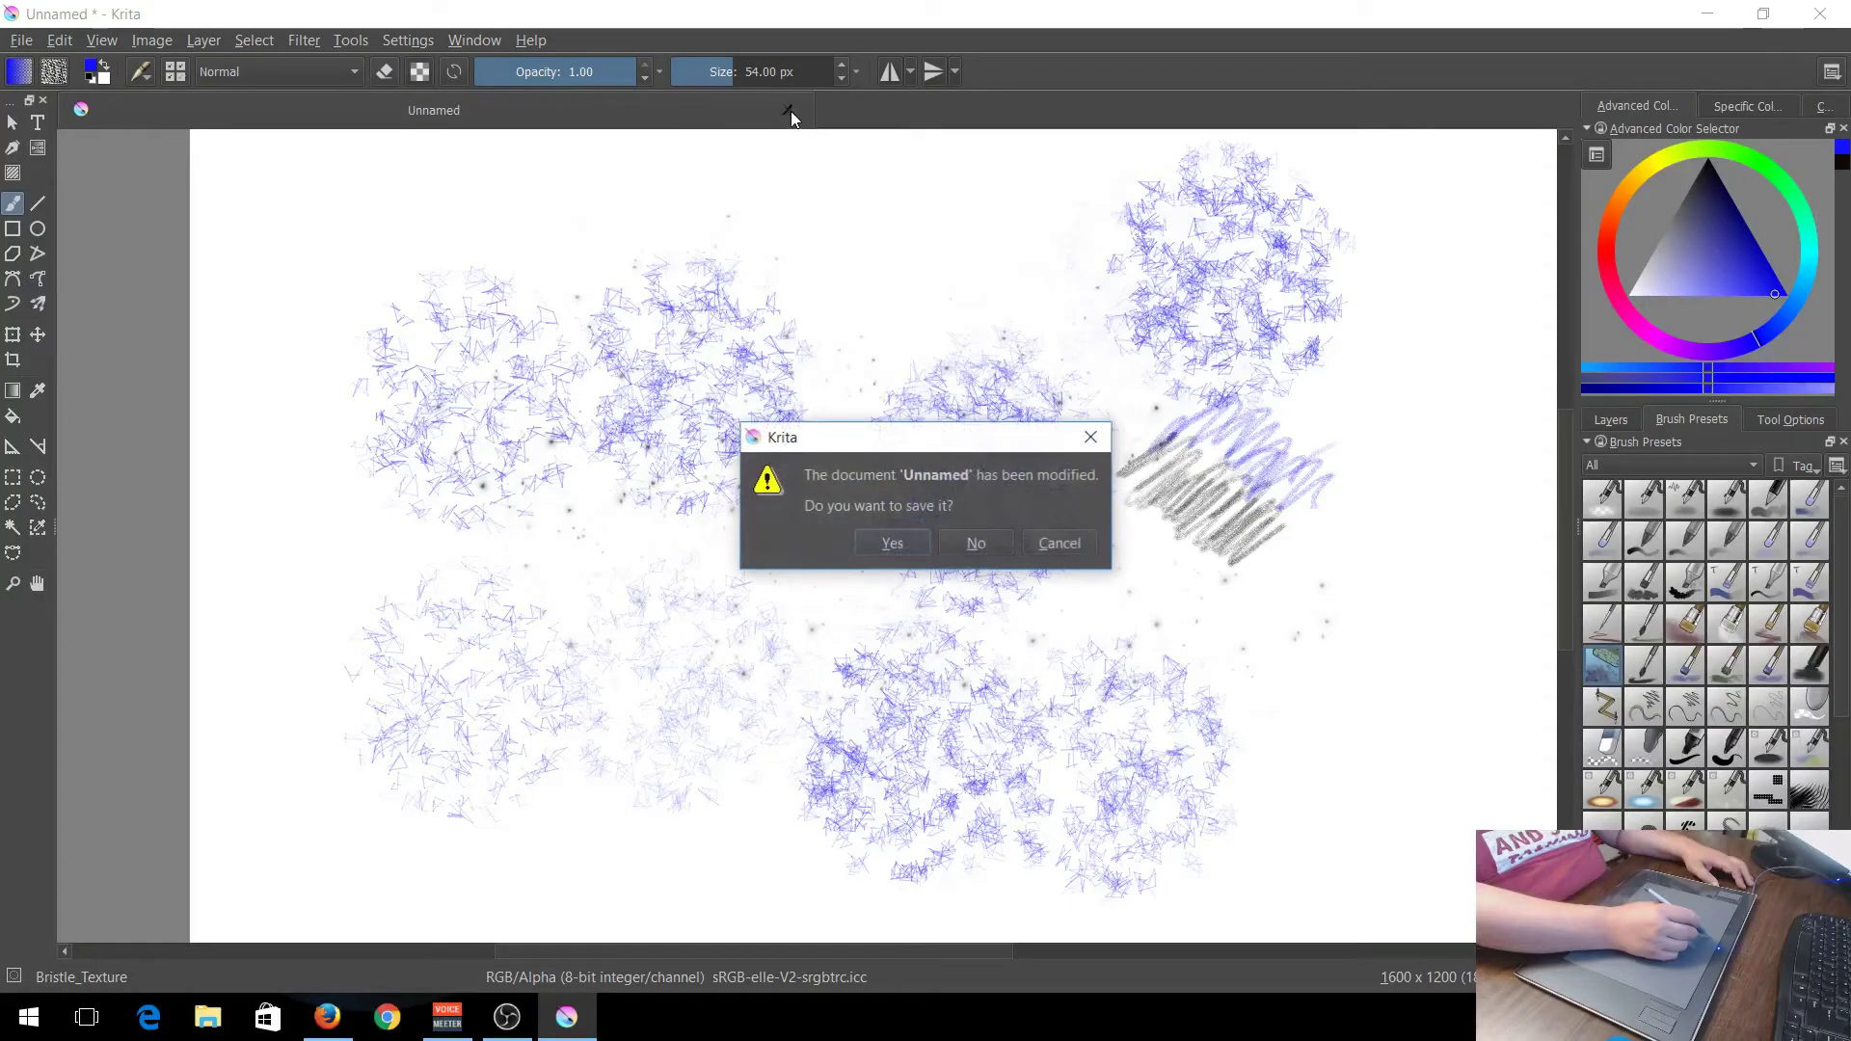
{"action": "left_click", "coordinate": [977, 544]}
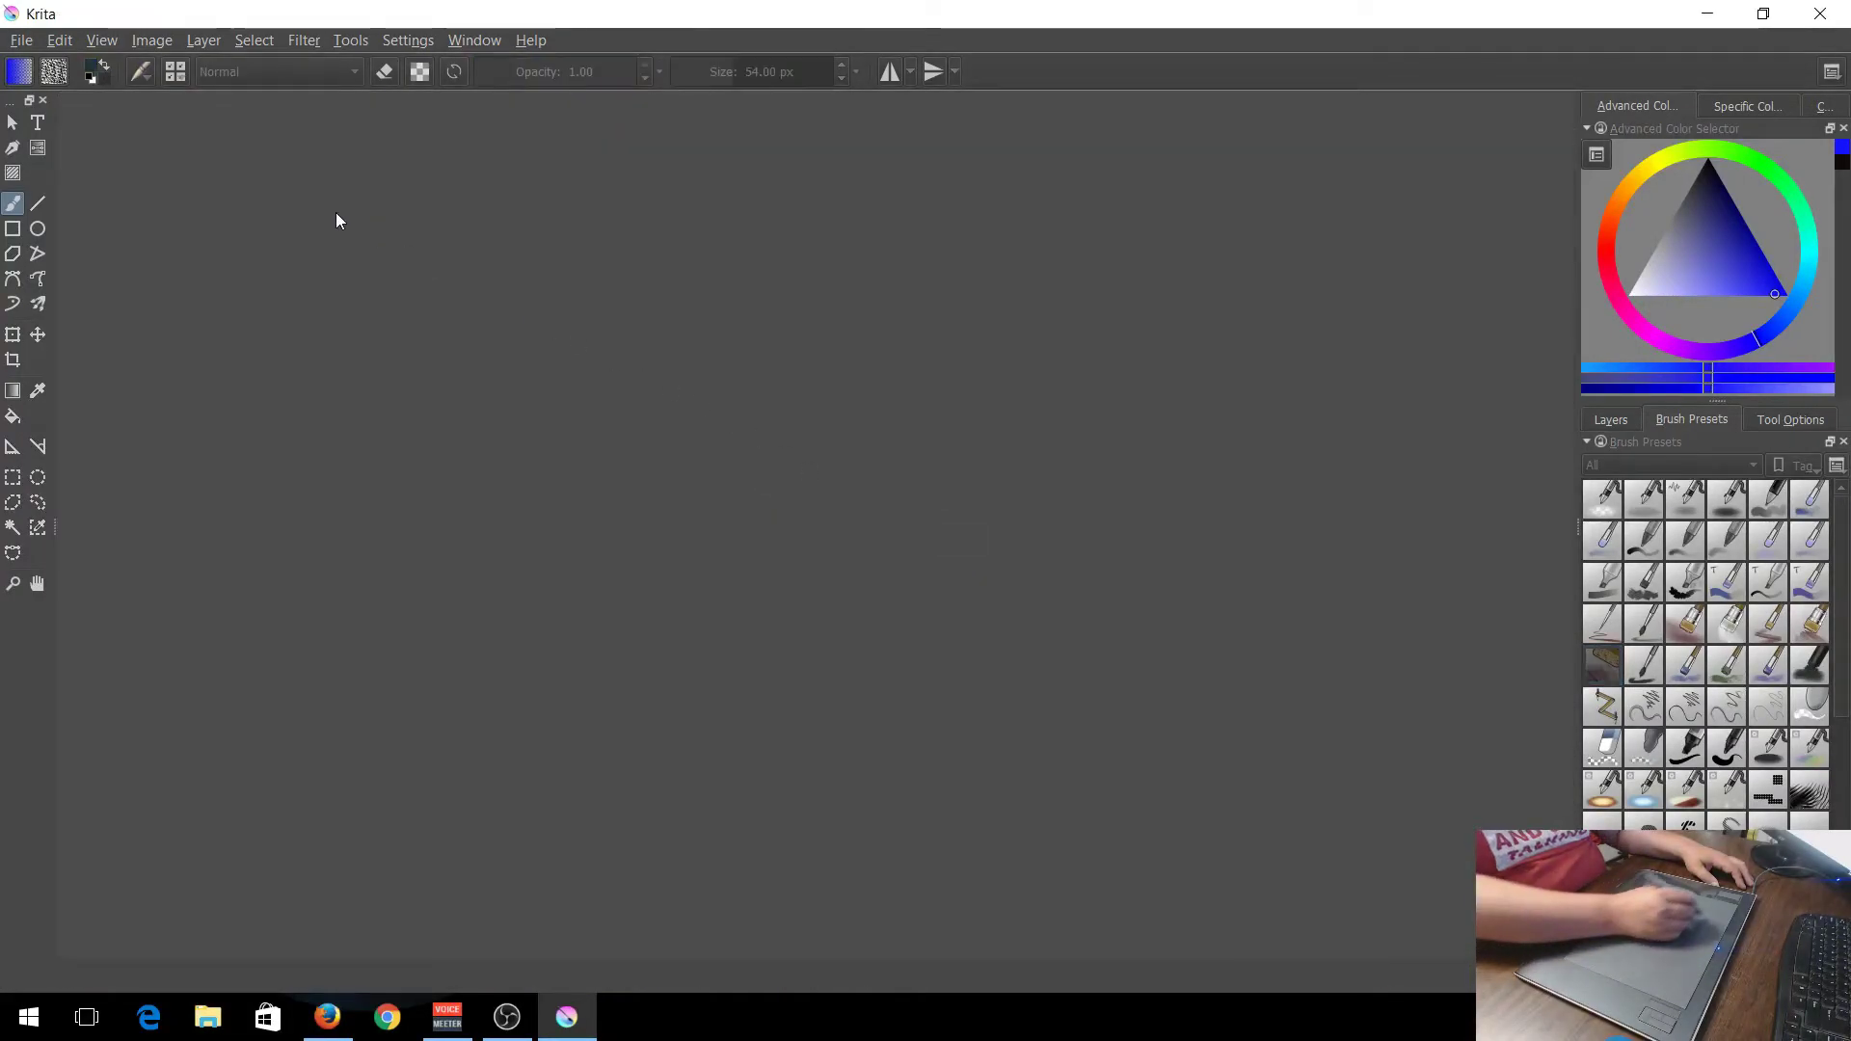
{"action": "left_click", "coordinate": [21, 39]}
{"action": "left_click", "coordinate": [44, 65]}
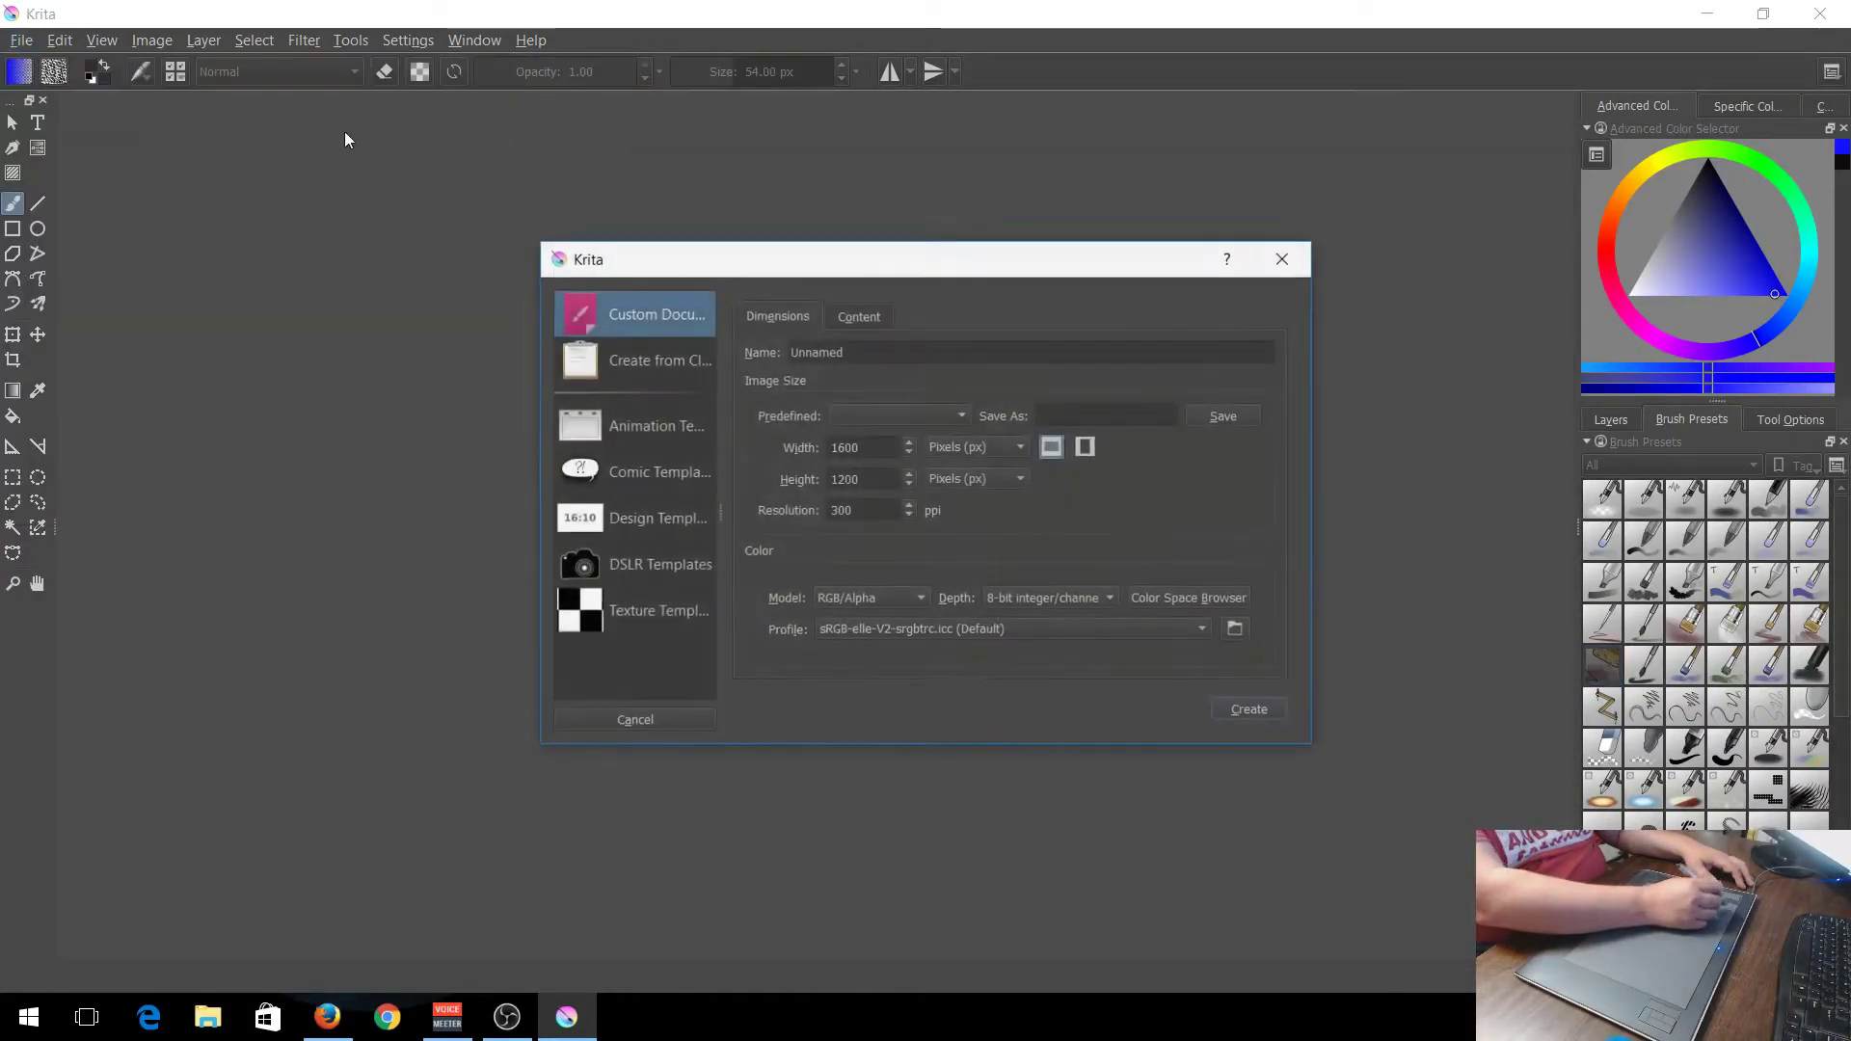
{"action": "left_click", "coordinate": [1260, 711]}
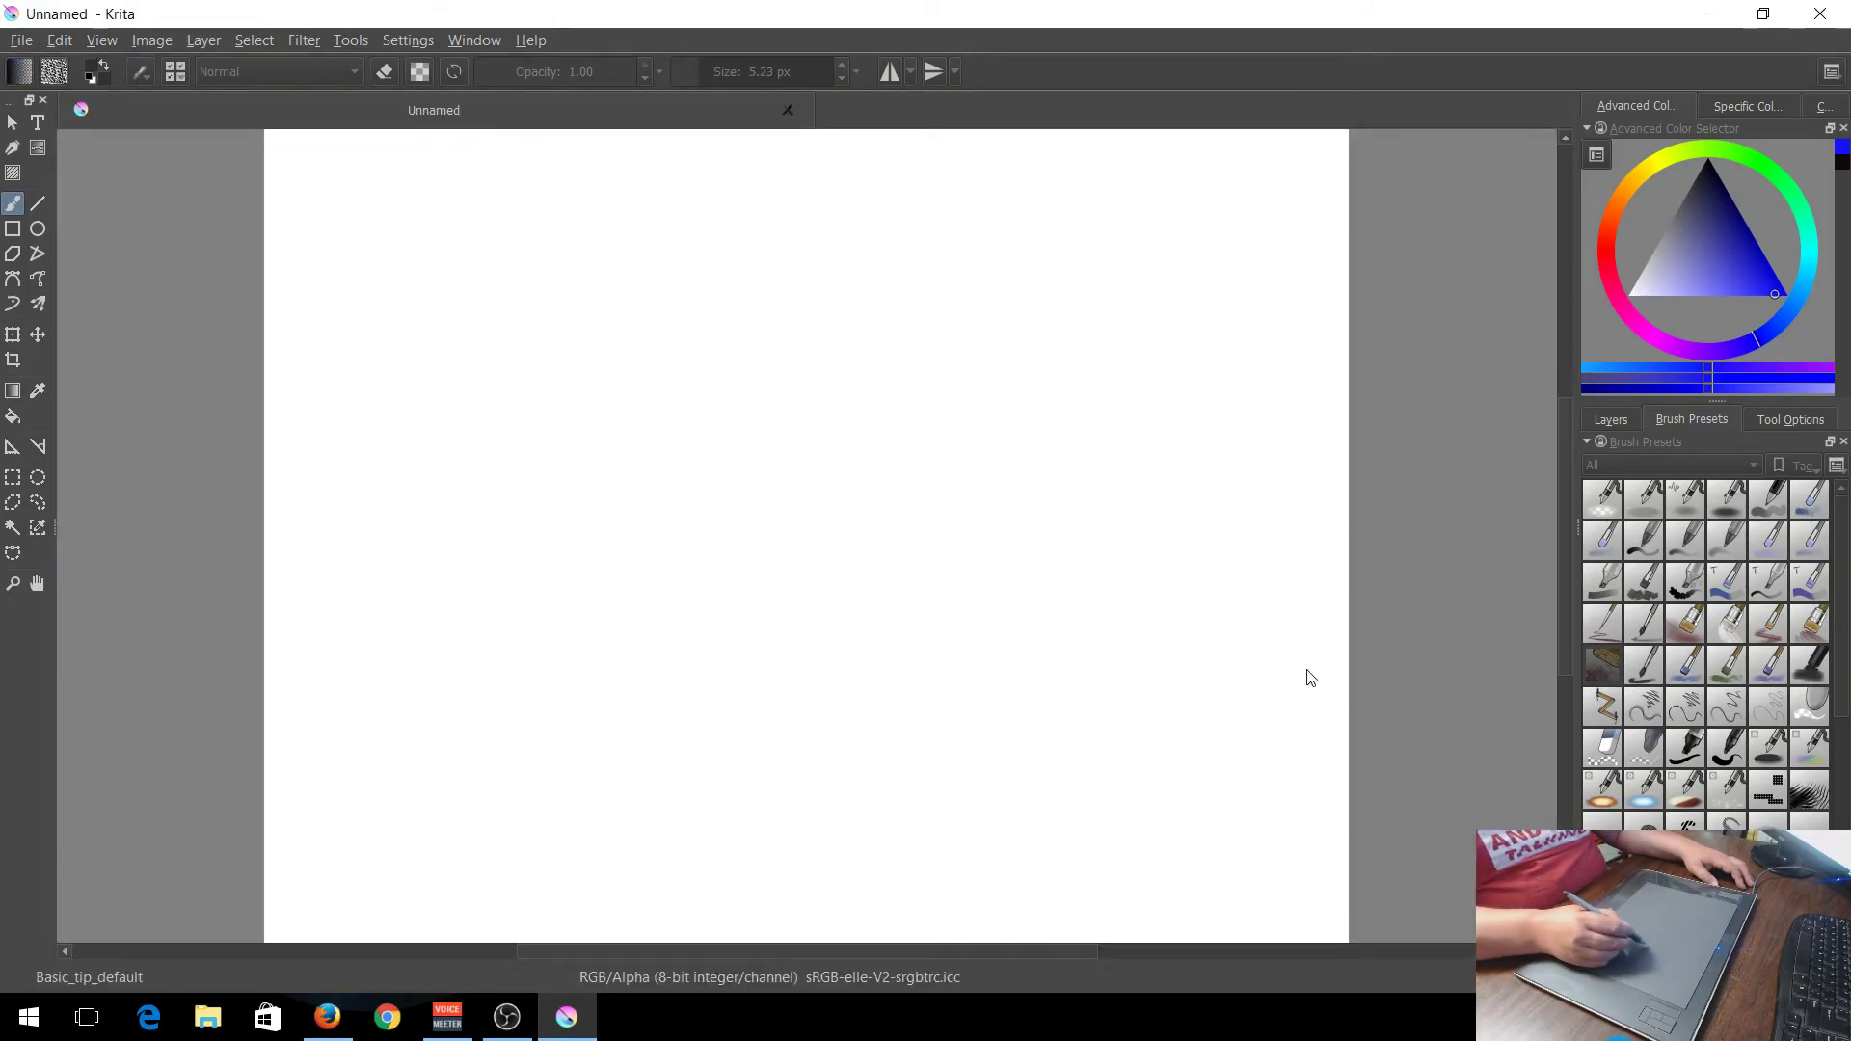